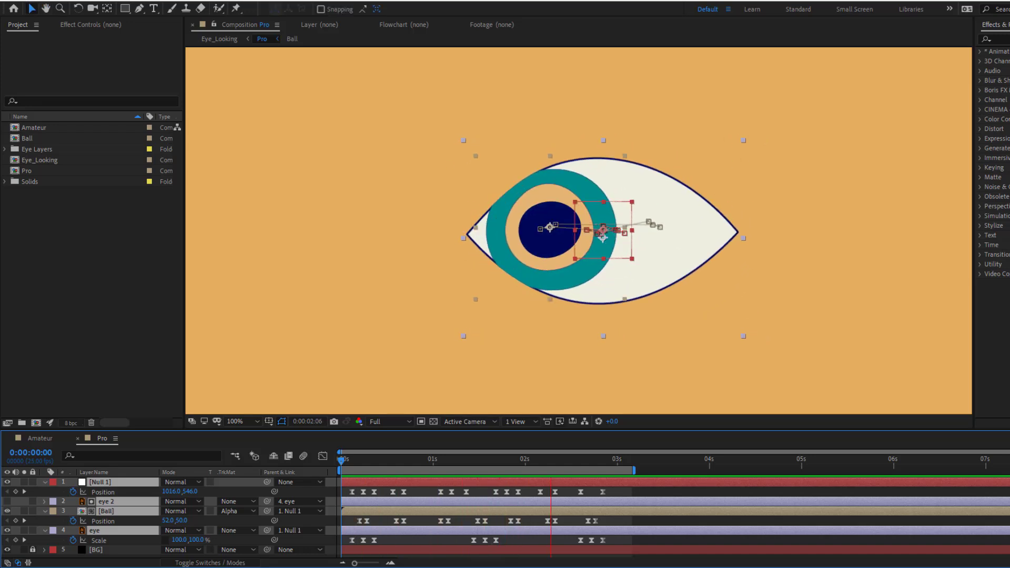
key(grave)
key(period)
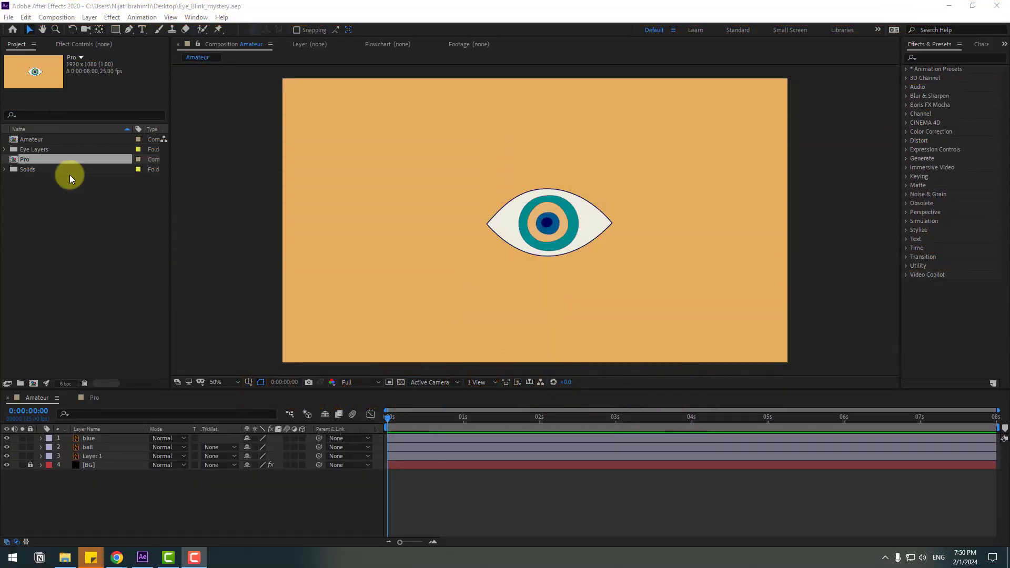
click(64, 227)
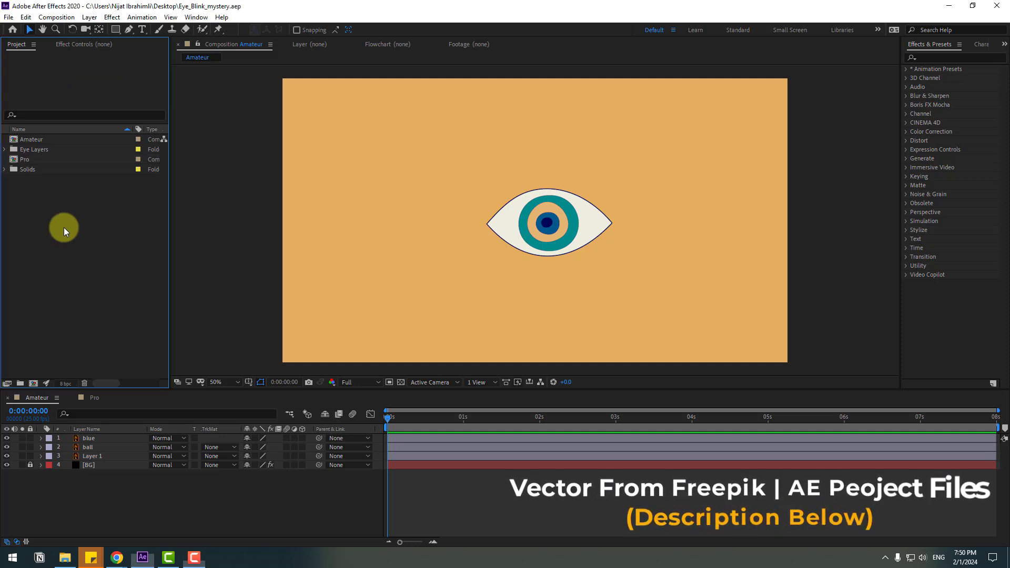
click(32, 139)
click(30, 160)
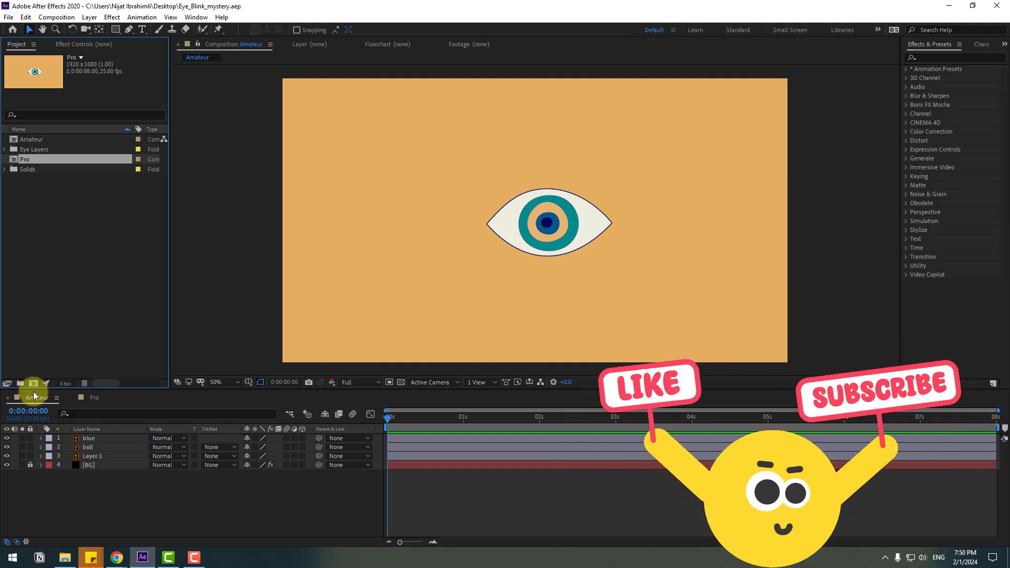
key(space)
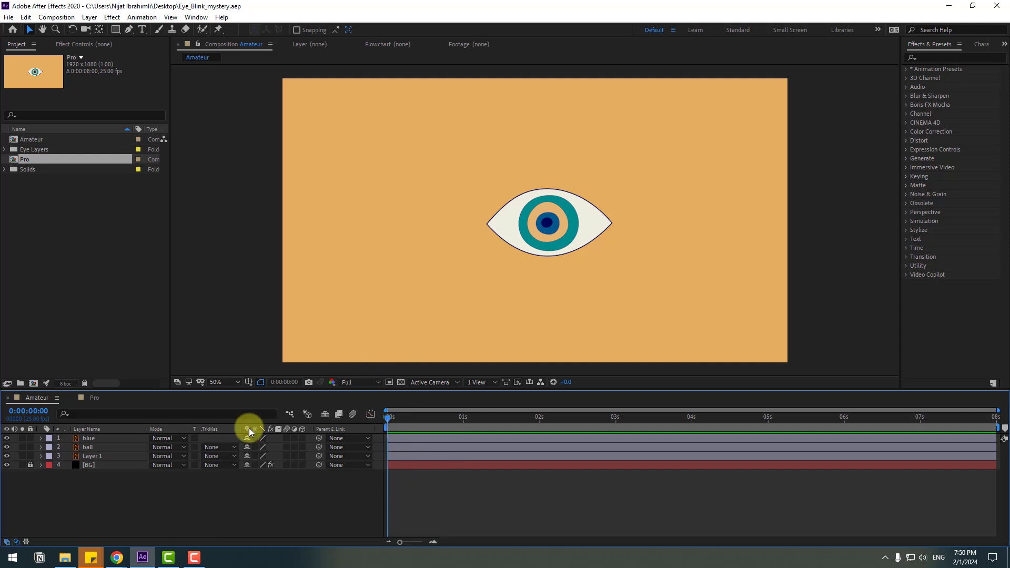
- Rename Layer 1 as eye_main and parent the blue and ball layers to it
click(98, 457)
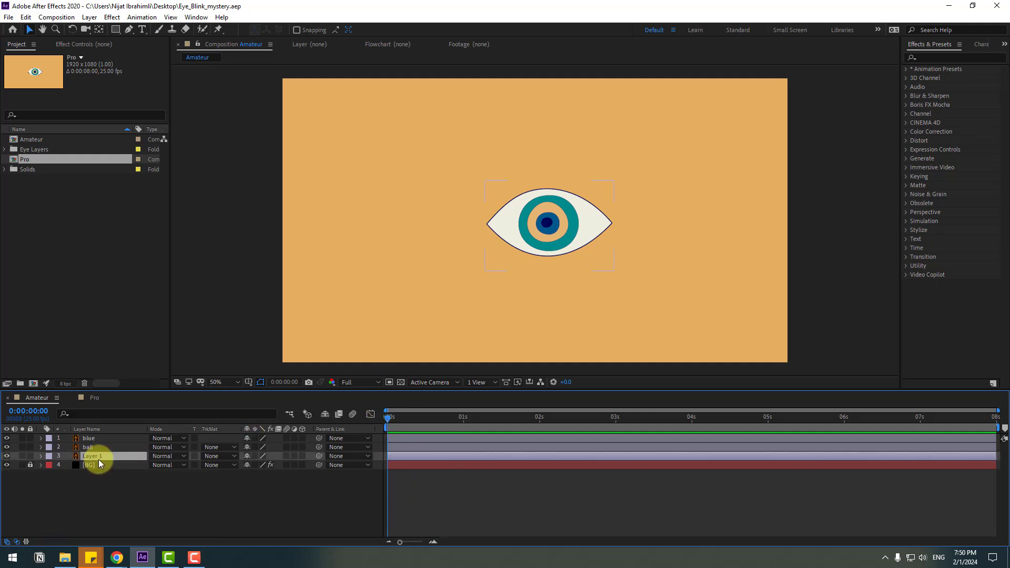
click(7, 456)
click(7, 456)
text(eye_main)
key(Return)
click(87, 449)
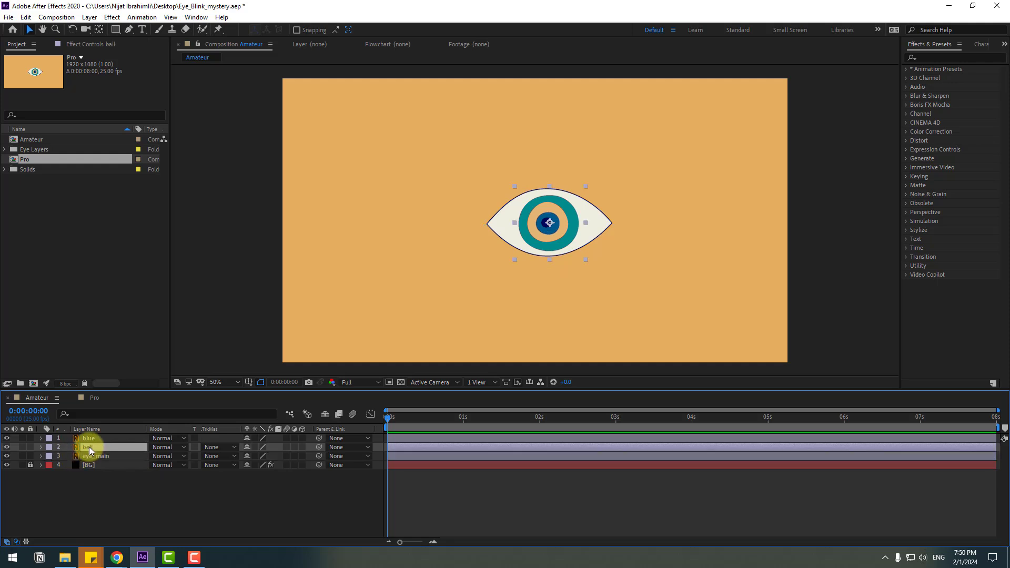
drag(319, 439, 111, 456)
- Keyframe a blink on eye_main's Scale: 100% at frame 7, vertical scale 0% at frame 10 and 100% at frame 14
click(100, 456)
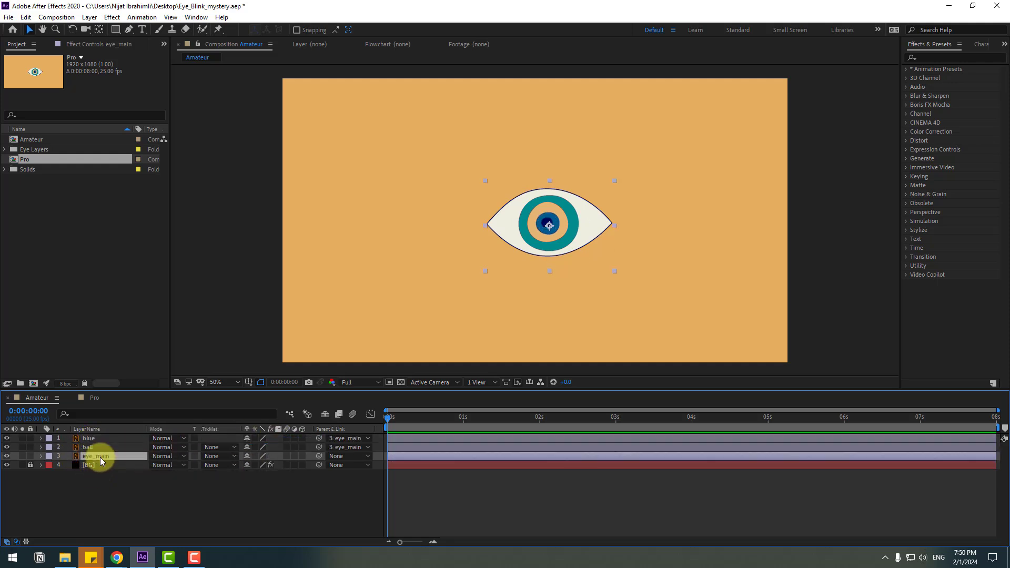
key(s)
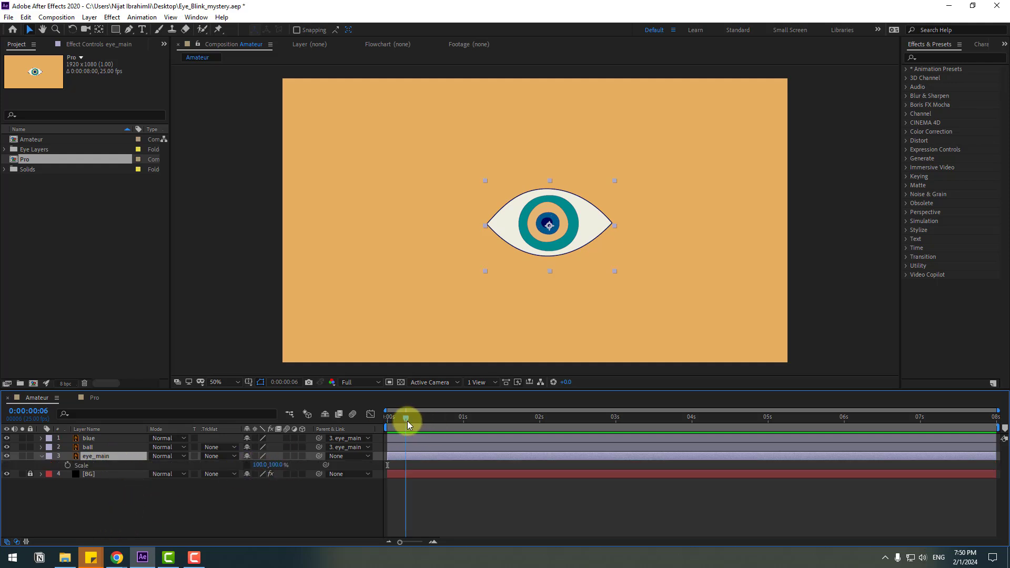
click(67, 465)
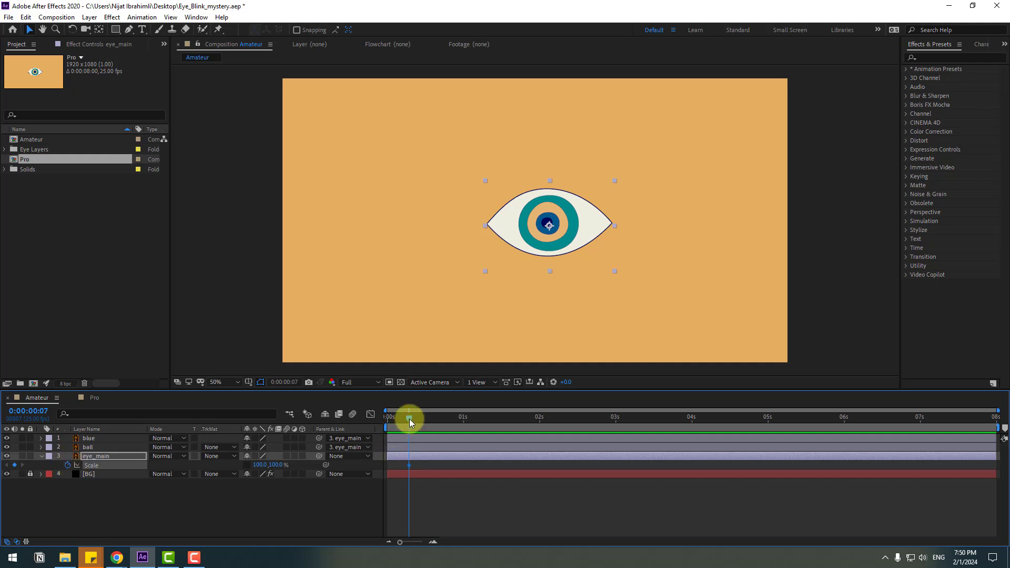
drag(410, 419, 419, 419)
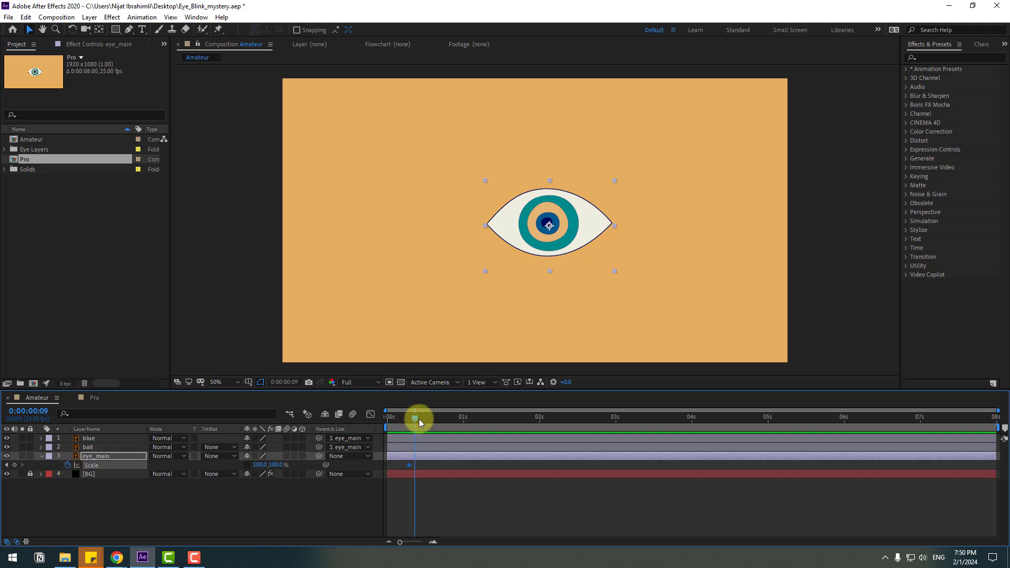
click(275, 466)
text(0)
key(Return)
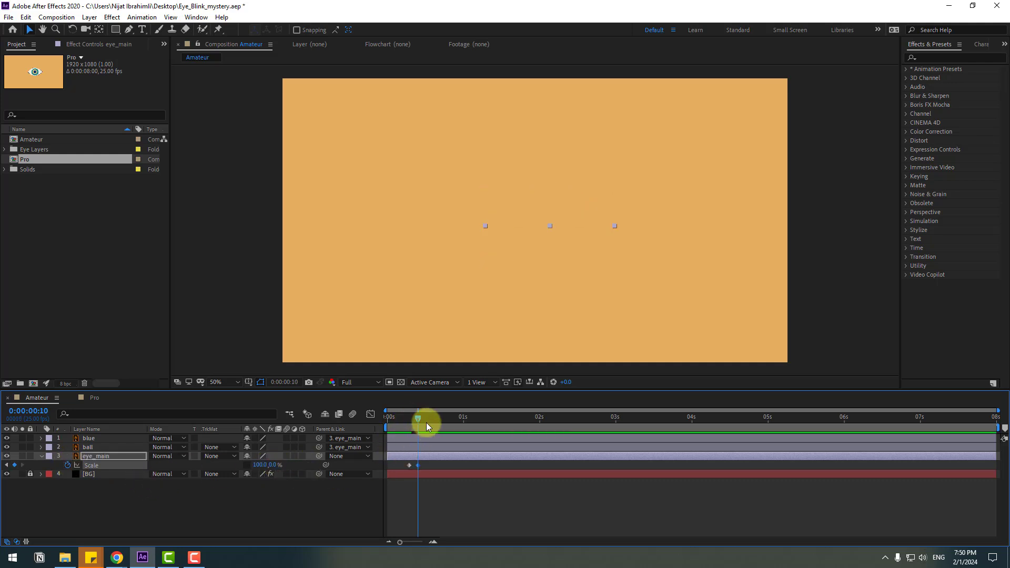
drag(428, 424, 430, 424)
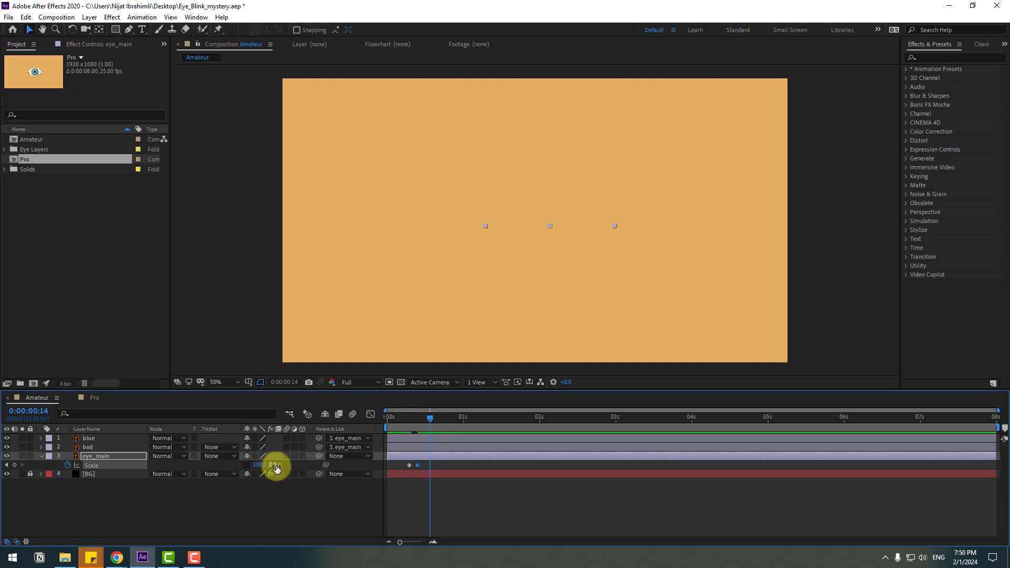
click(275, 465)
text(100)
key(Return)
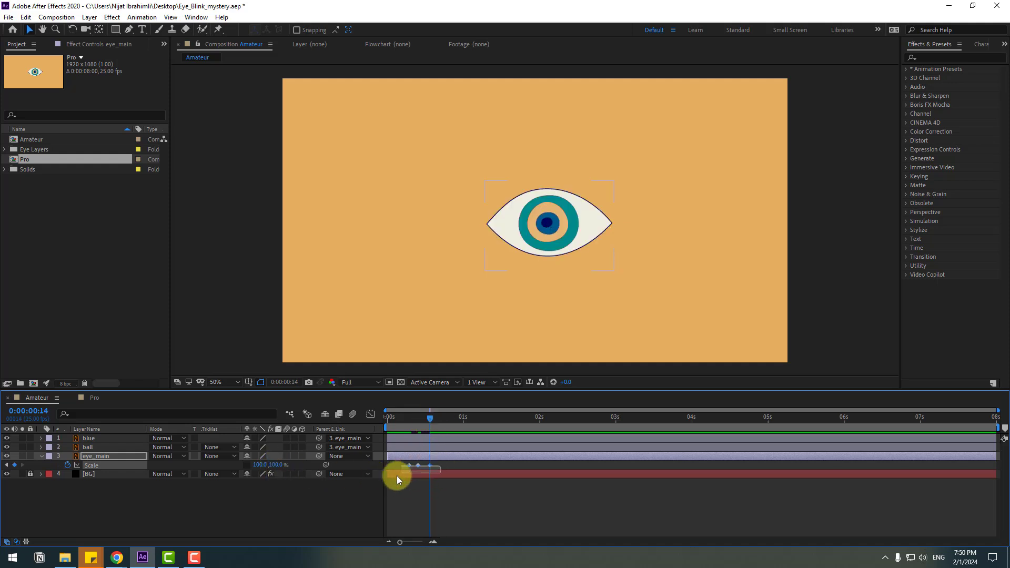
- Apply Easy Ease to the three Scale keyframes of eye_main and preview the blink
right_click(409, 466)
mouse_move(453, 460)
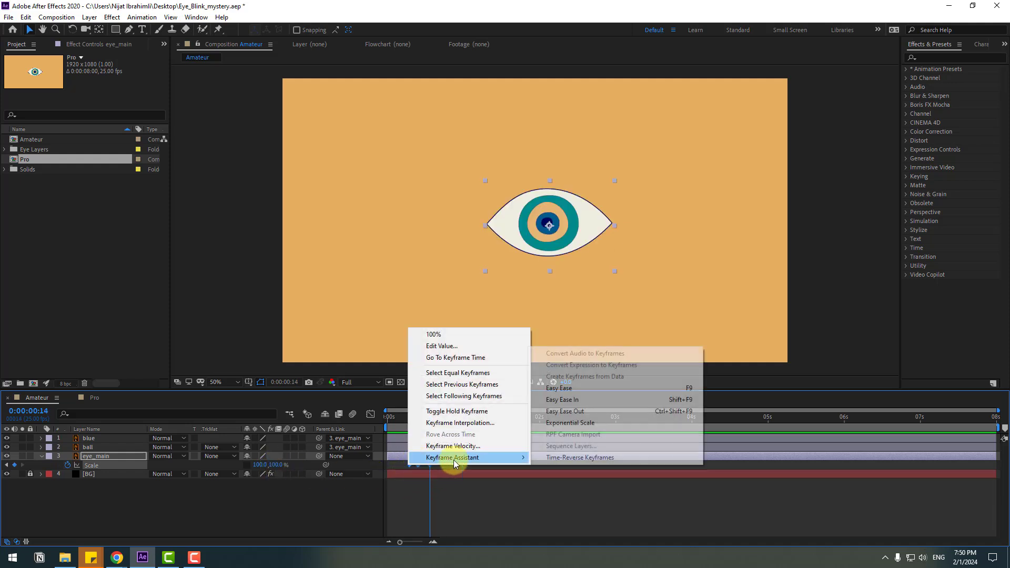
click(560, 387)
key(space)
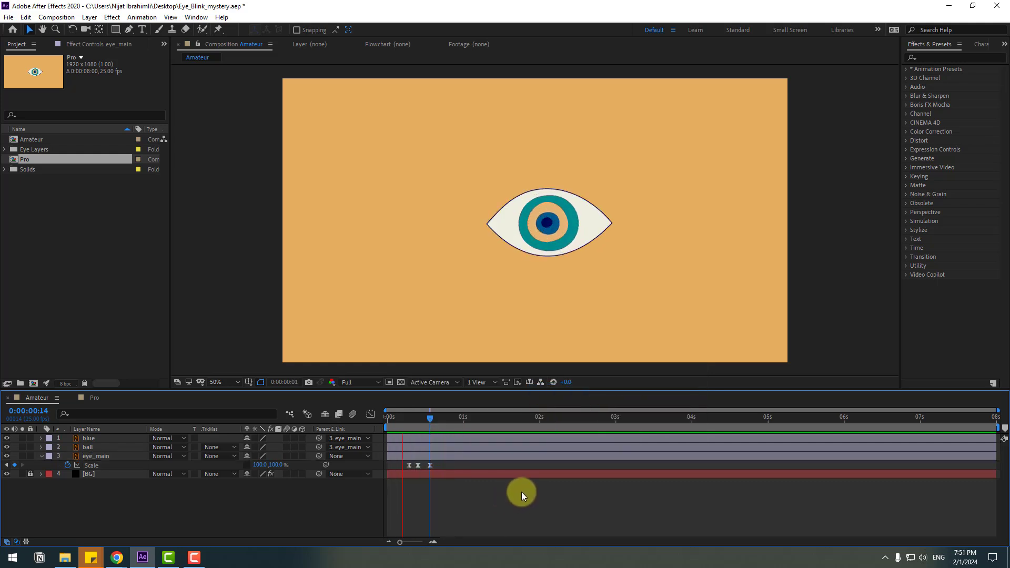
- Keyframe the ball layer's Position at 0:00:00:20, and at 0:00:01:03 move it right to about 294, 162
click(448, 417)
click(86, 449)
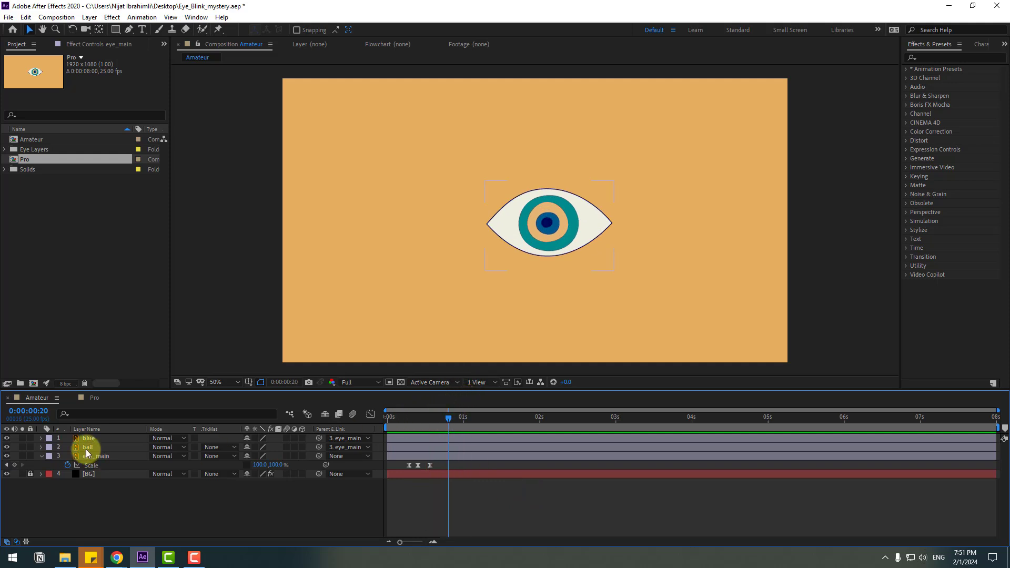
click(86, 448)
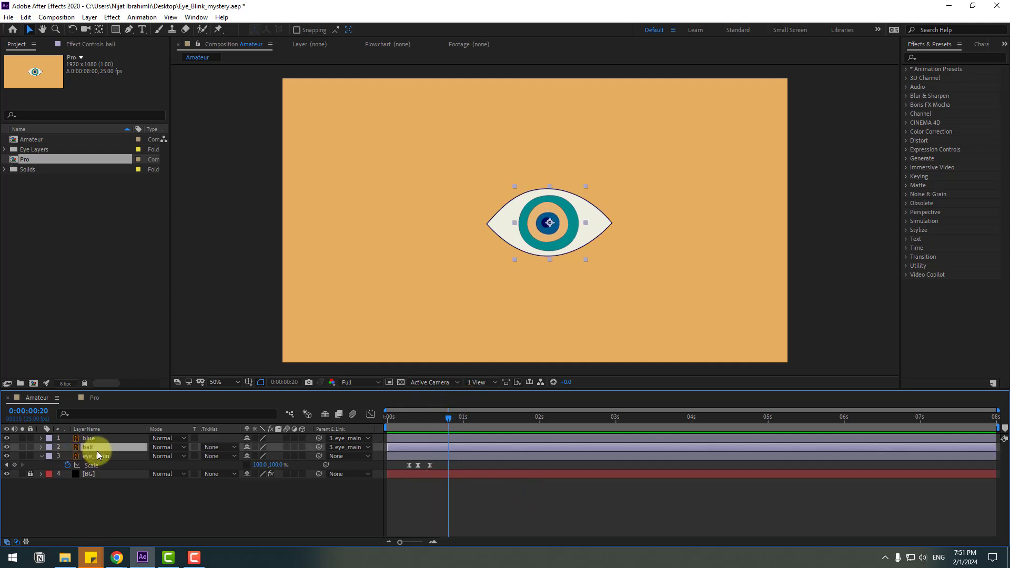
key(p)
click(68, 457)
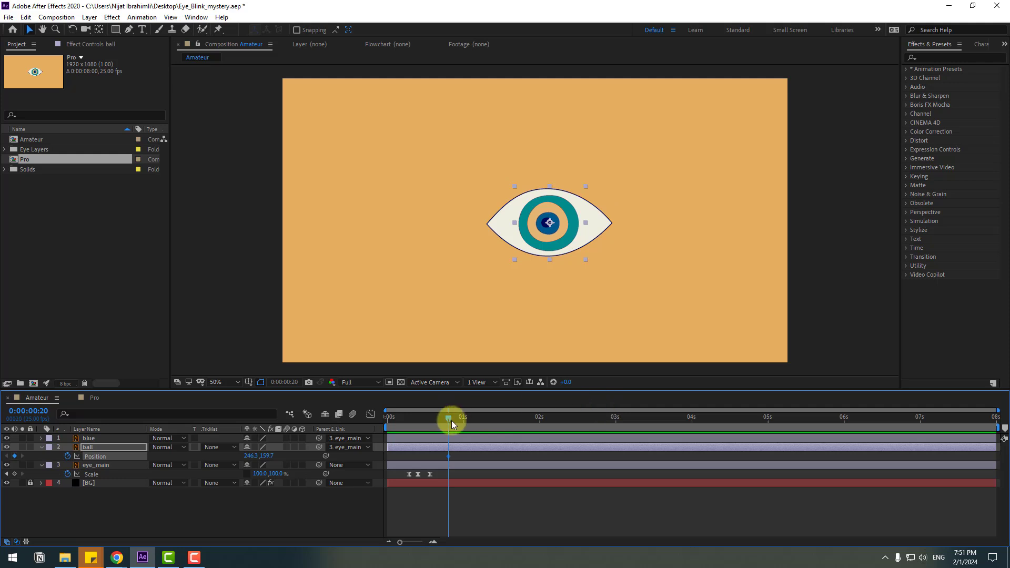
drag(452, 421, 473, 420)
drag(532, 232, 550, 235)
- Apply Easy Ease to the ball layer's two Position keyframes
click(441, 494)
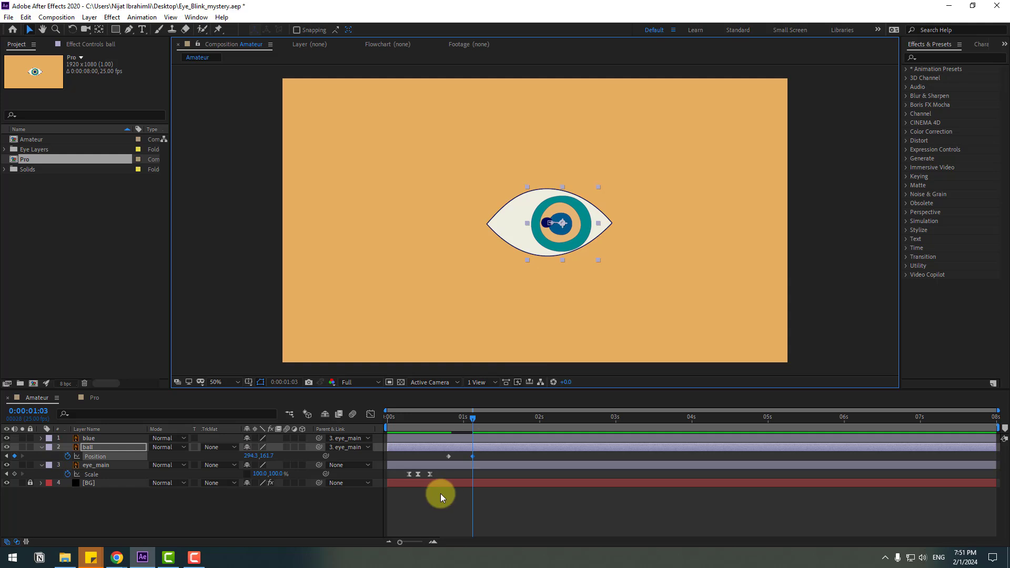
right_click(449, 457)
mouse_move(527, 451)
click(601, 485)
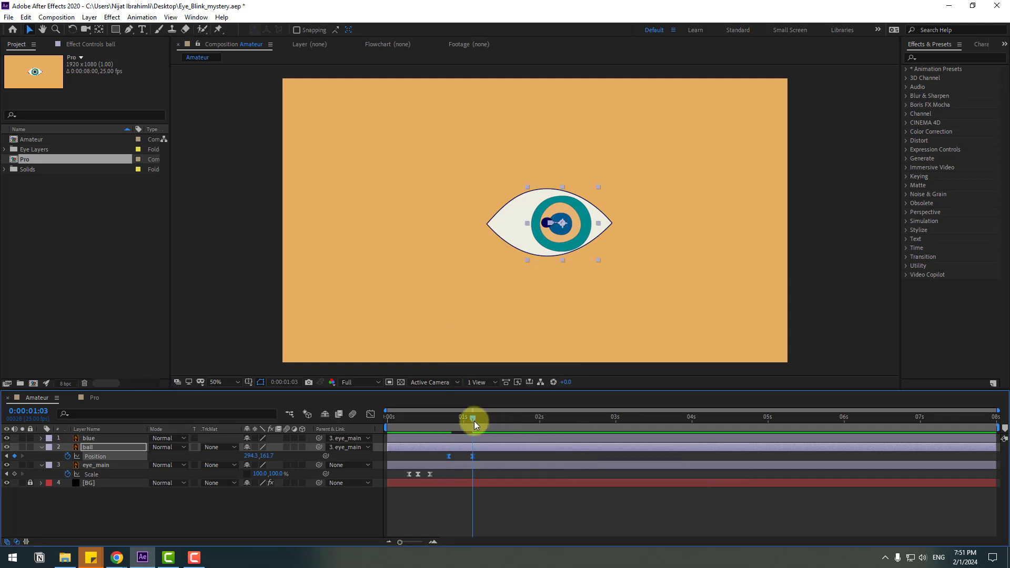
- Copy eye_main's three blink Scale keyframes and paste them at 0:00:01:13
drag(440, 475, 406, 485)
key(ctrl+c)
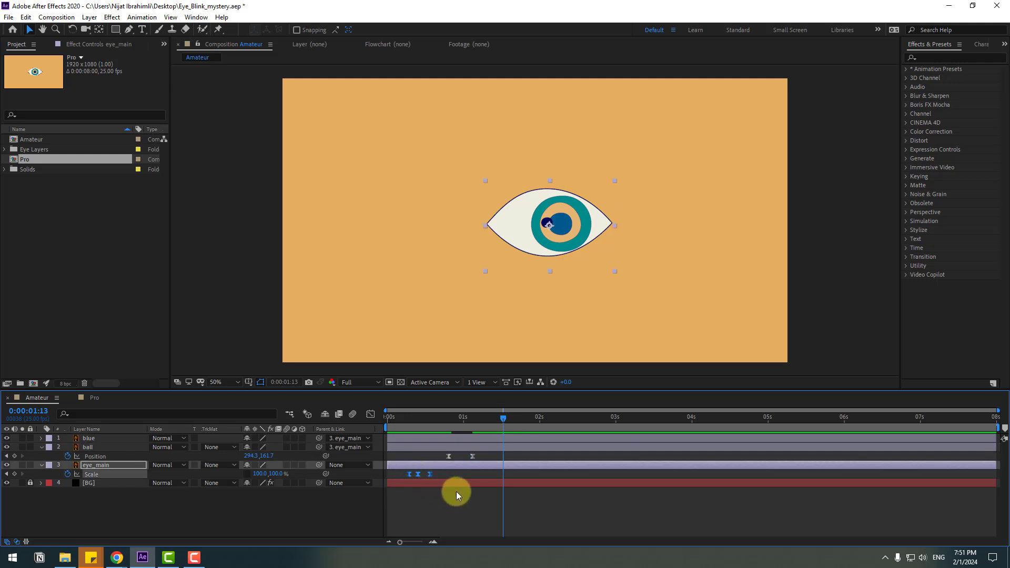
key(ctrl+v)
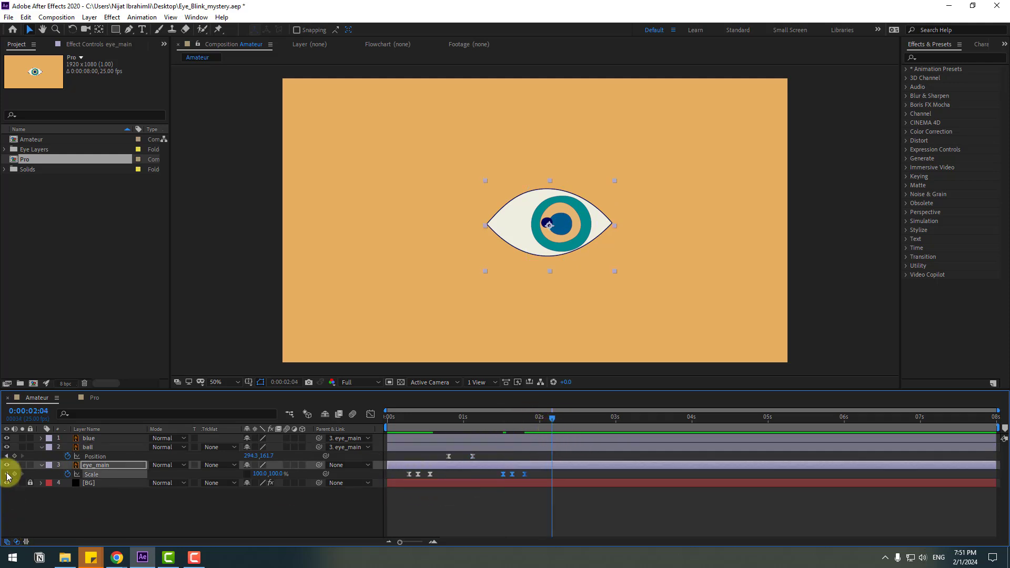
- Add a hold Position keyframe for ball at 0:00:02:04 and paste its first keyframe at about 2.5 seconds to return it to centre
click(14, 456)
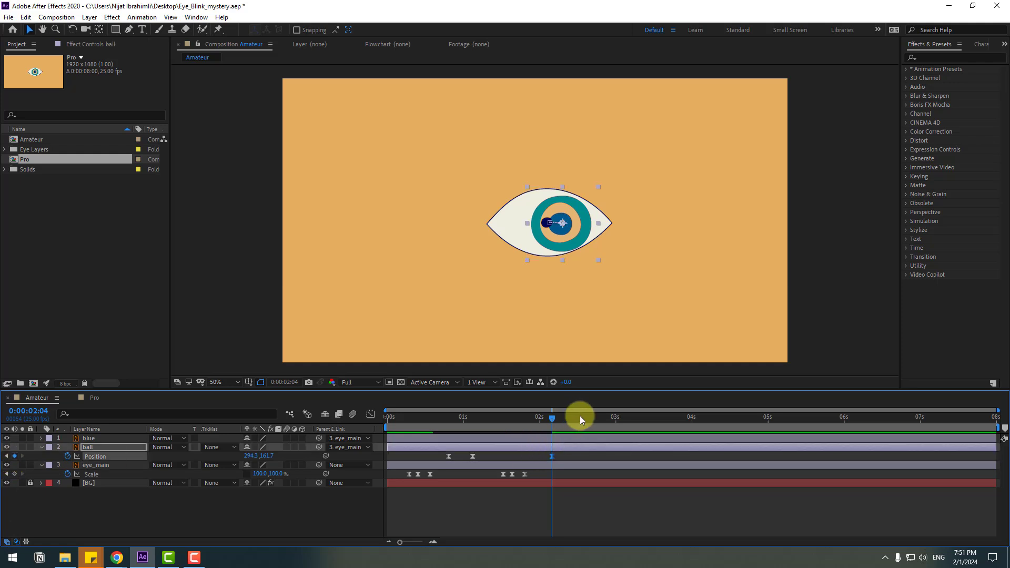
click(449, 457)
key(ctrl+c)
key(ctrl+v)
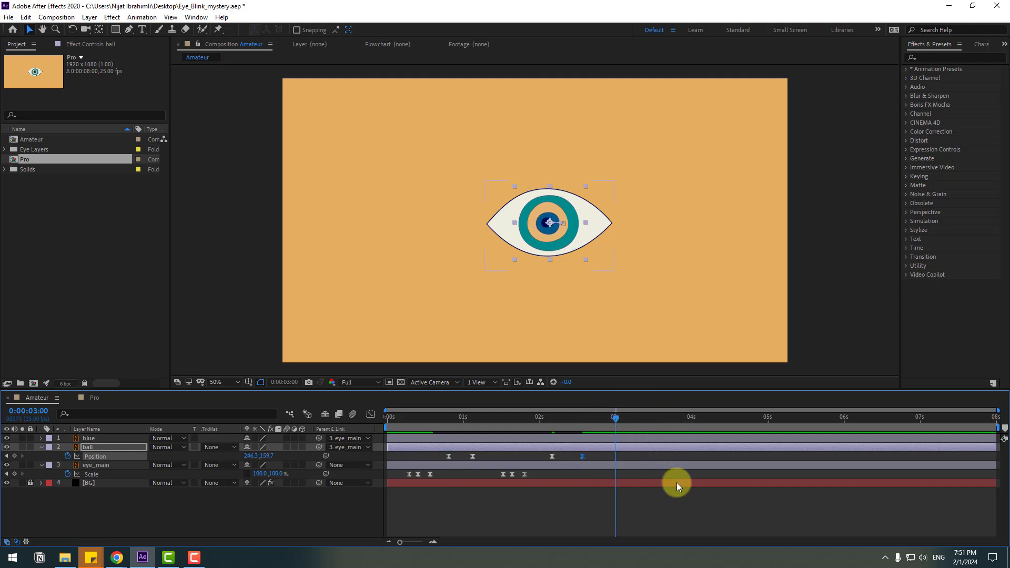
- End the work area at 0:00:03:00 and preview the eye animation
key(n)
key(space)
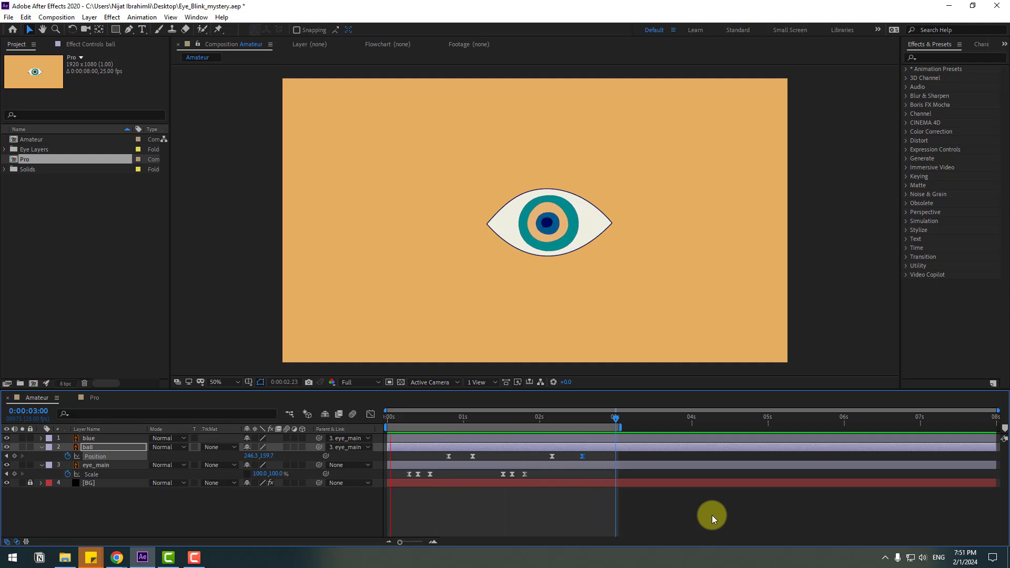
- Parent the blue layer to the ball layer at 0:00:00:20 and preview the animation
drag(442, 420, 448, 419)
click(84, 440)
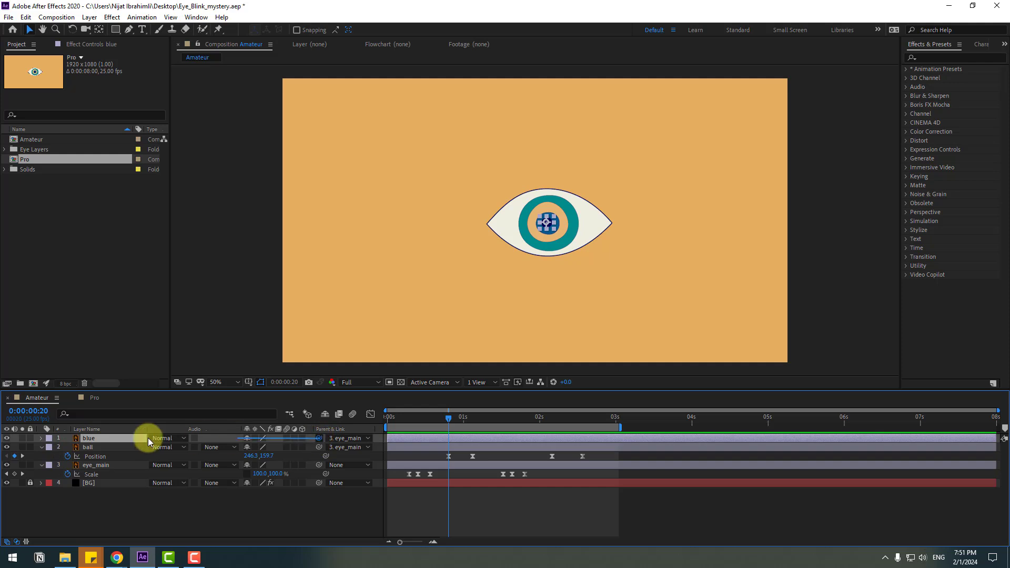
drag(319, 438, 128, 447)
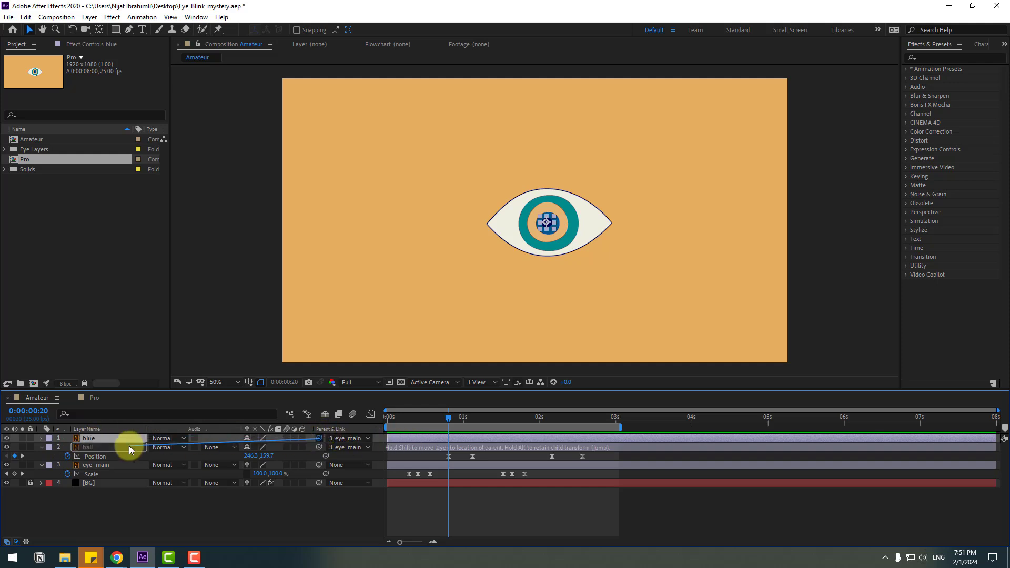
key(space)
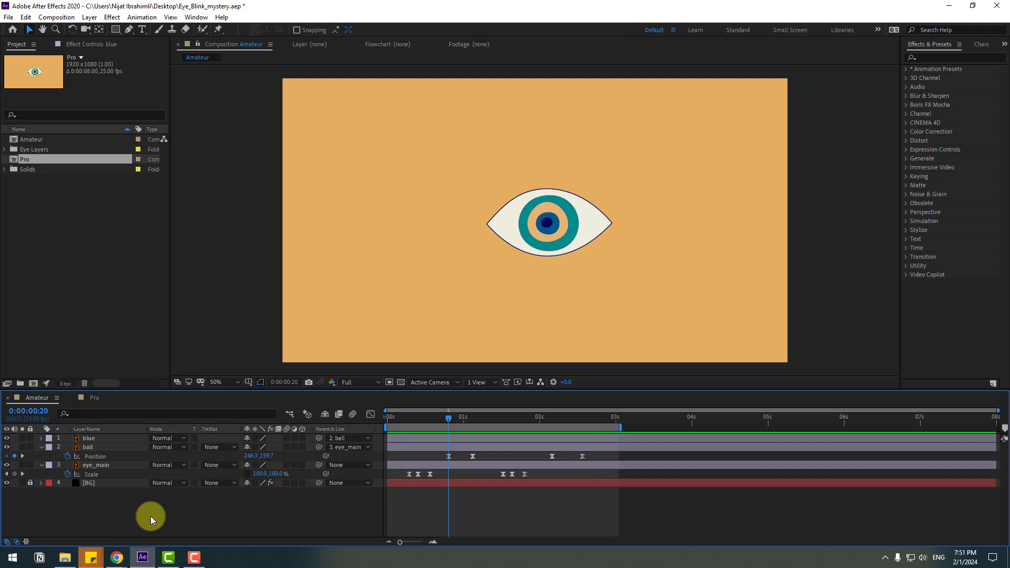
- In the Pro composition, pre-compose the blue and ball layers into a new composition named Ball
click(89, 398)
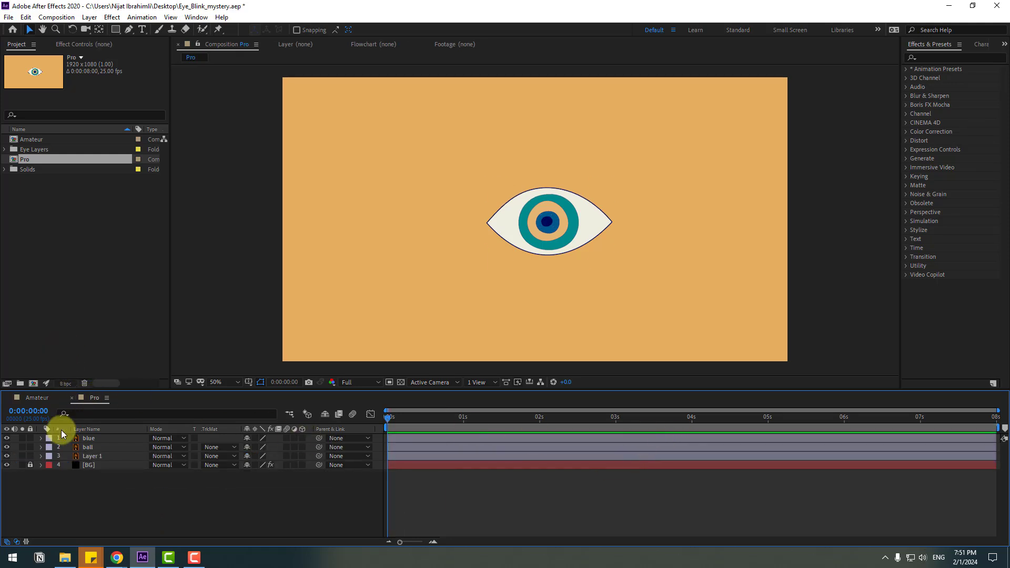
click(96, 438)
ctrl+click(94, 447)
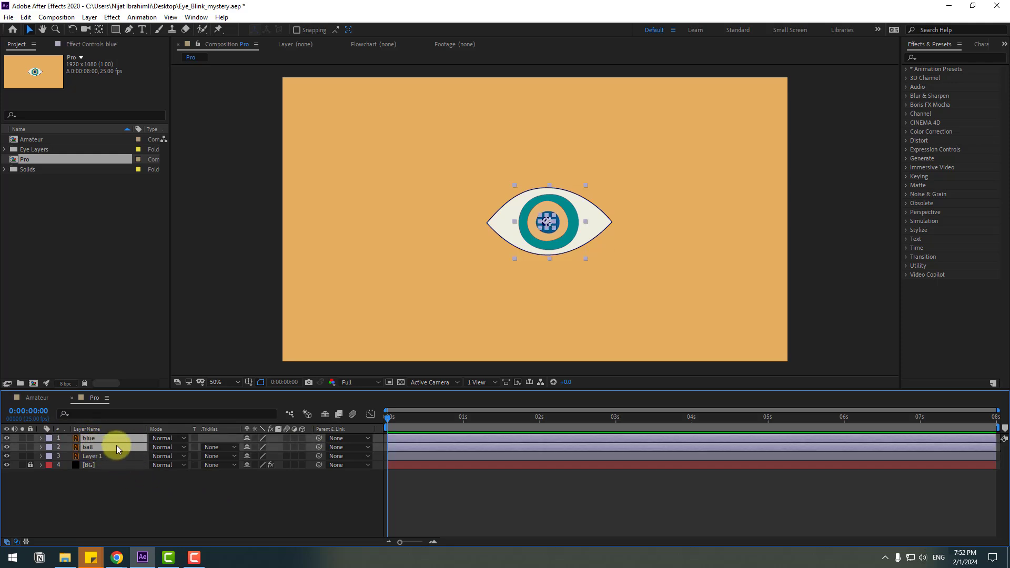
right_click(96, 445)
click(144, 387)
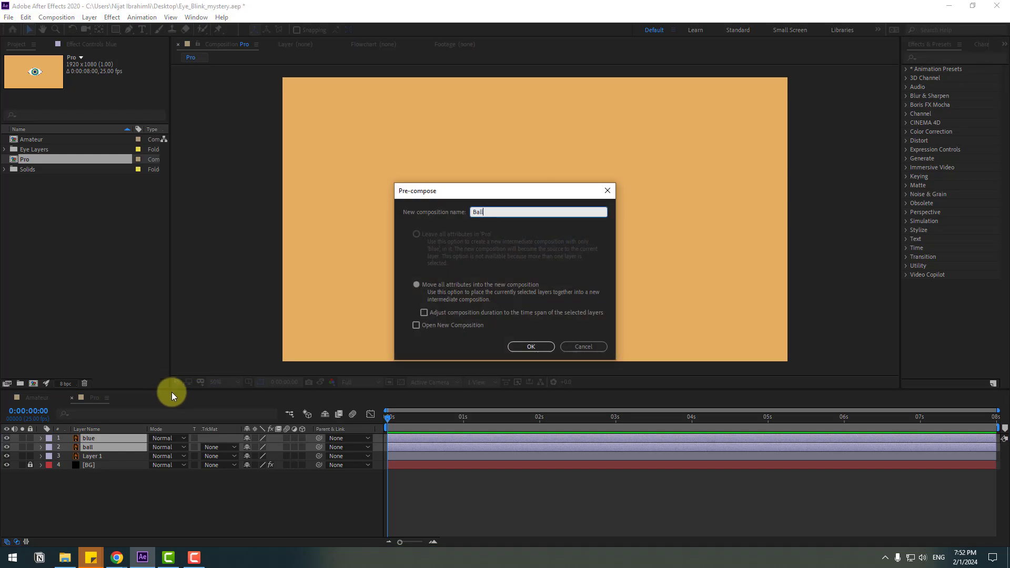
click(522, 349)
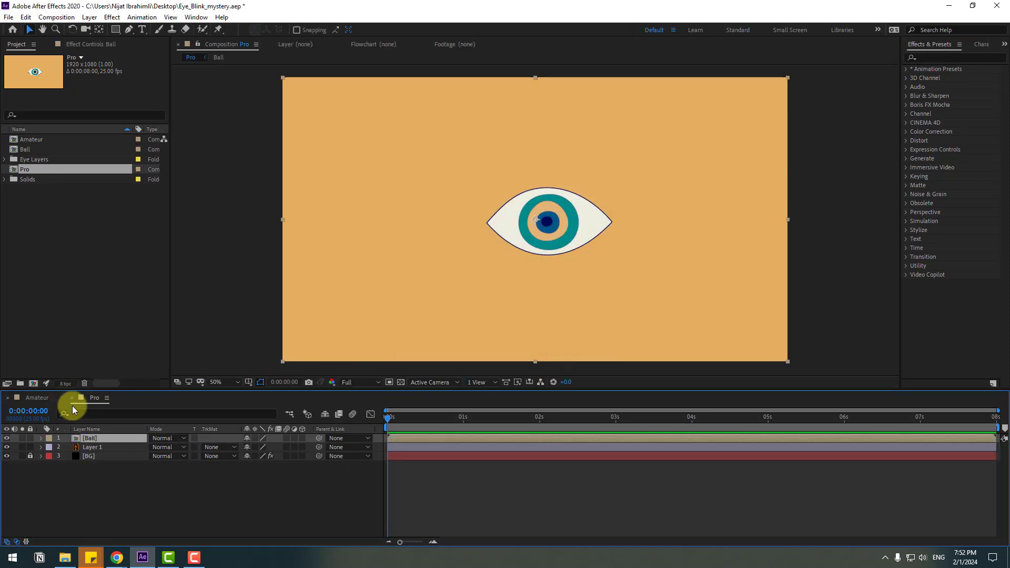
- Open the Ball composition and crop it to a region of interest of about 262 × 252 px around the eyeball
double_click(90, 439)
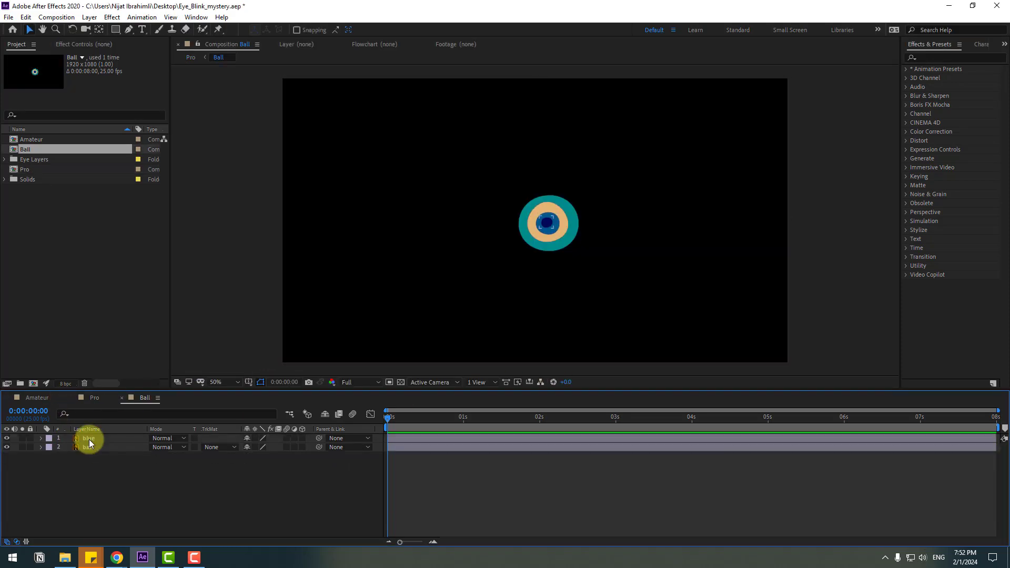
click(390, 382)
drag(511, 187, 583, 256)
click(58, 17)
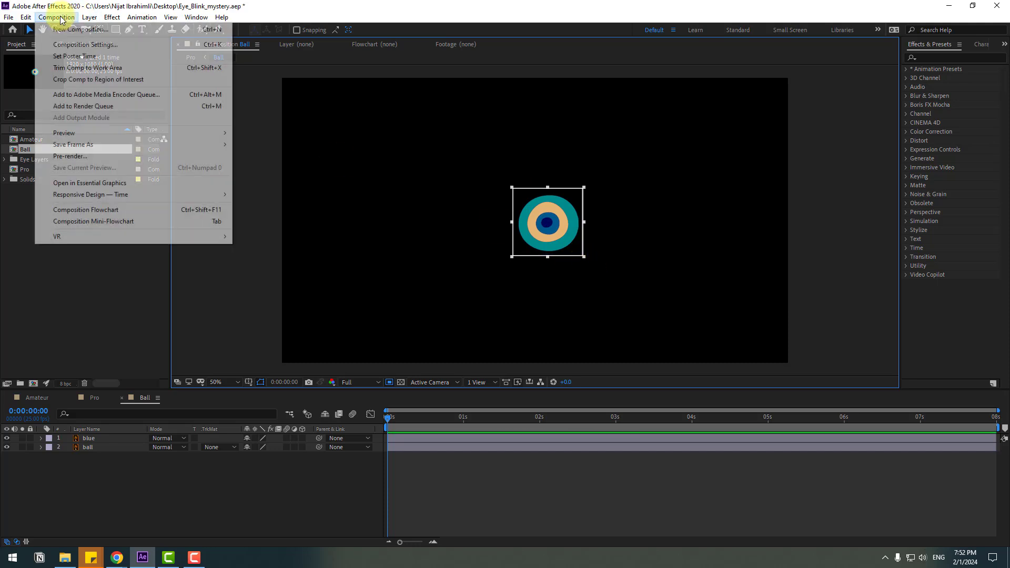
click(134, 79)
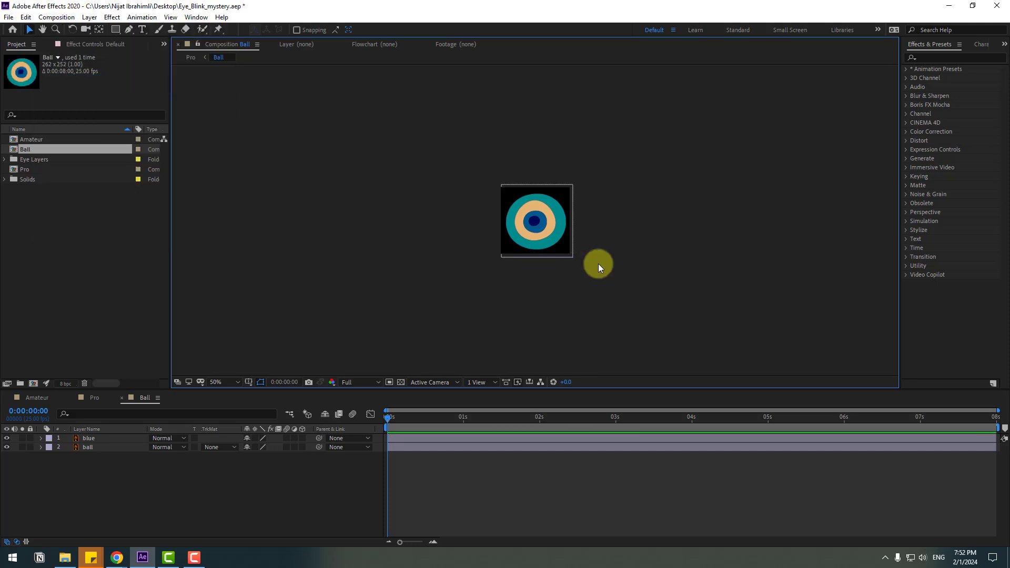
- Return to the Pro composition and centre the Ball layer within the eye outline
click(121, 398)
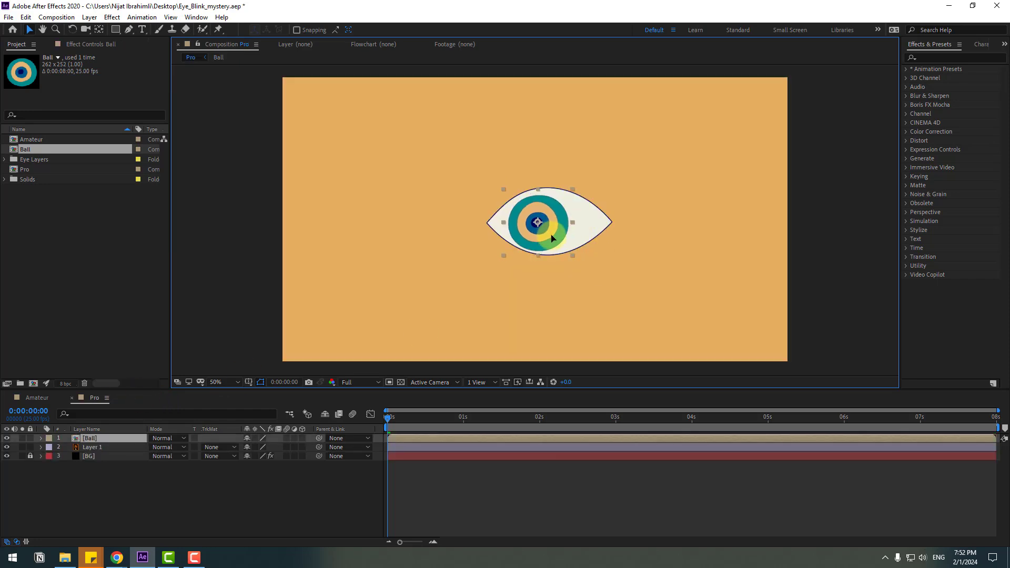
click(150, 415)
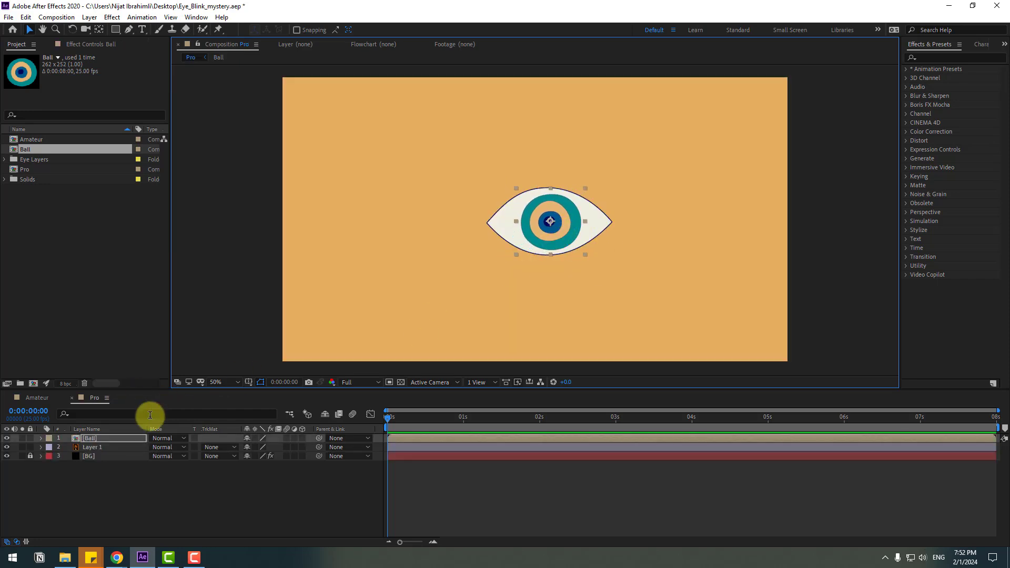
- Rename Layer 1 as eye and duplicate it
click(90, 449)
key(Return)
text(e)
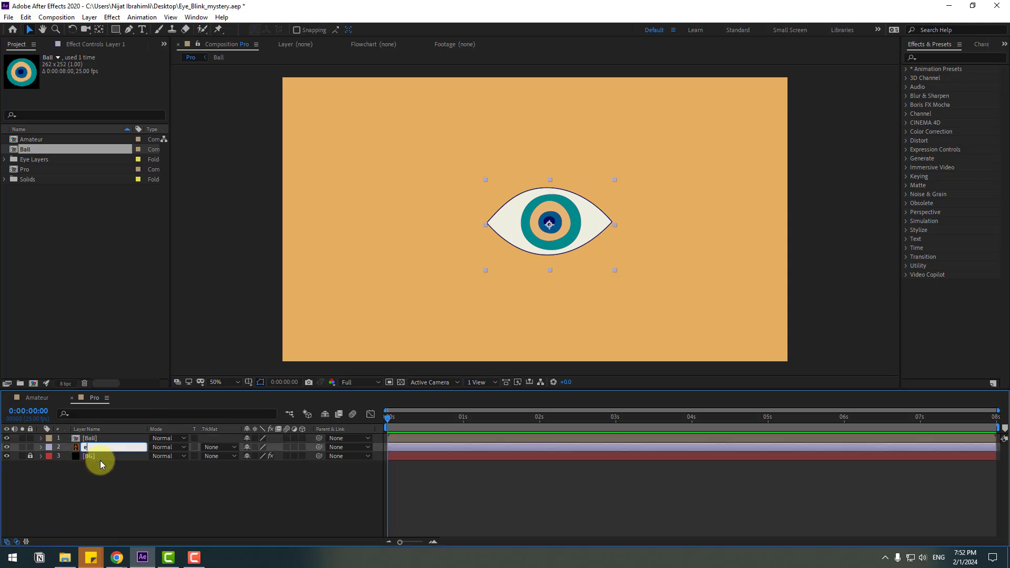
text(ye)
key(Return)
key(ctrl+d)
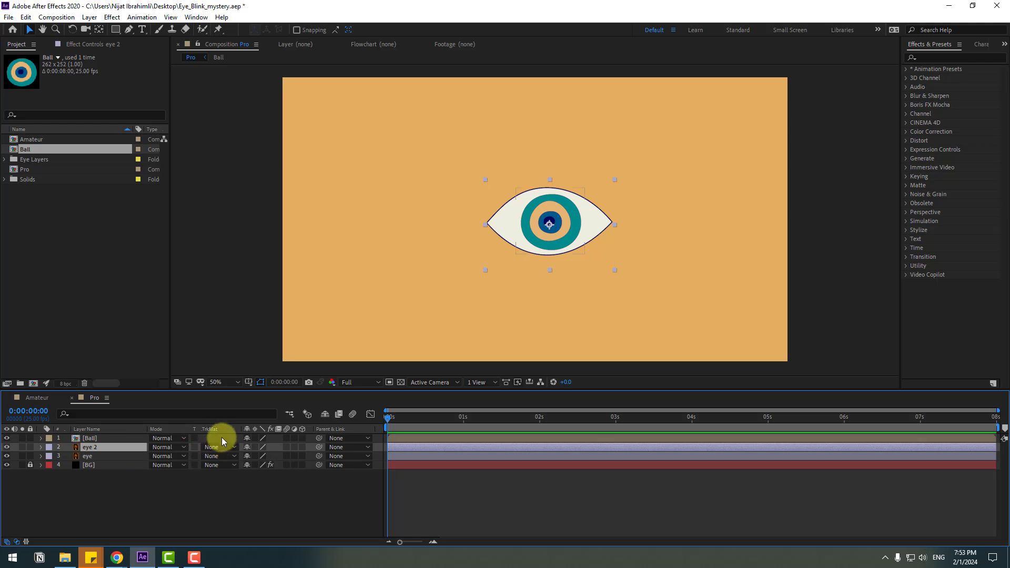
- Move the Ball layer directly beneath eye 2 and set its track matte to Alpha Matte "eye 2", testing the masking
click(7, 543)
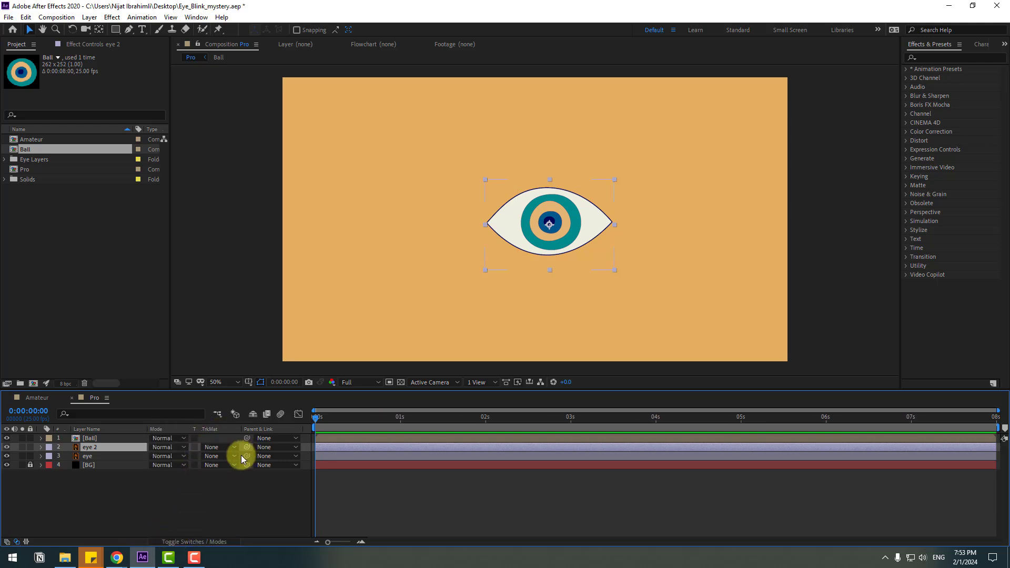
click(89, 438)
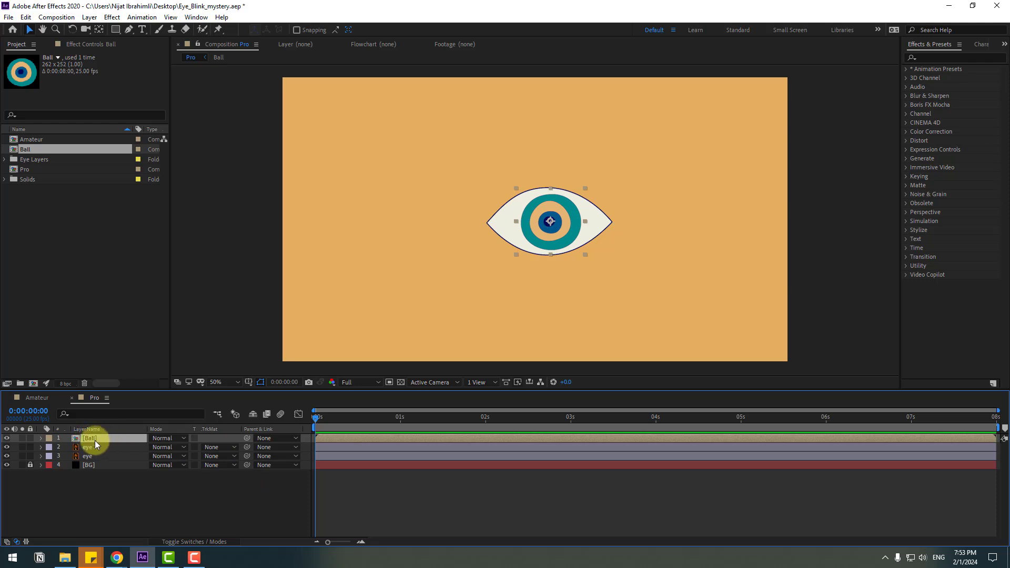
drag(95, 438, 108, 449)
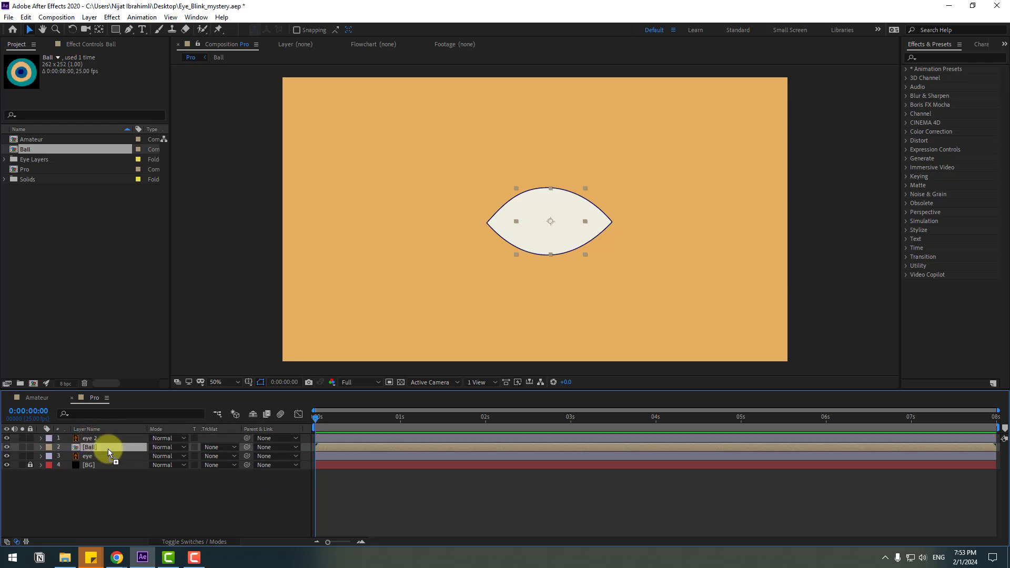
click(217, 448)
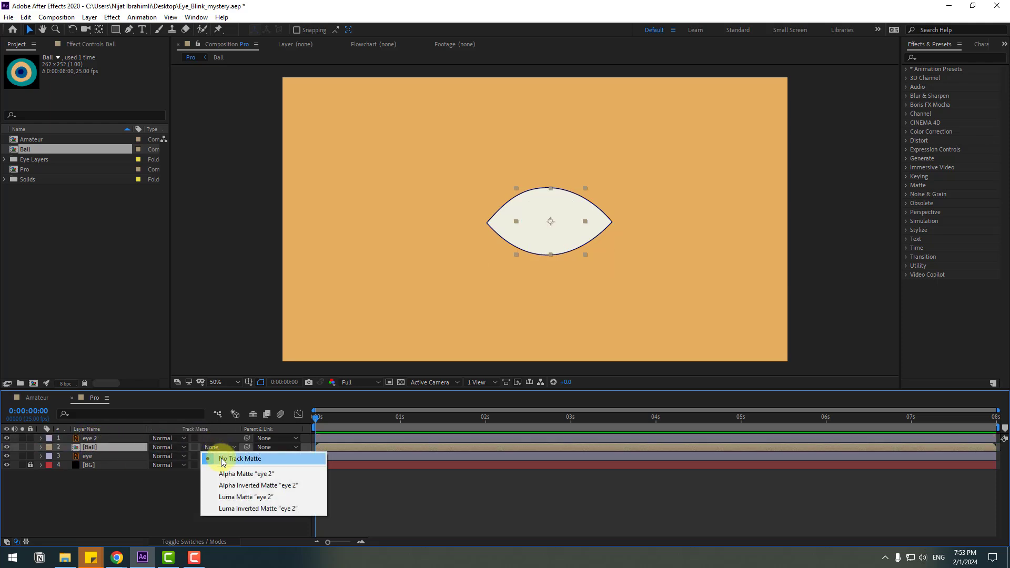
click(254, 475)
drag(557, 238, 570, 257)
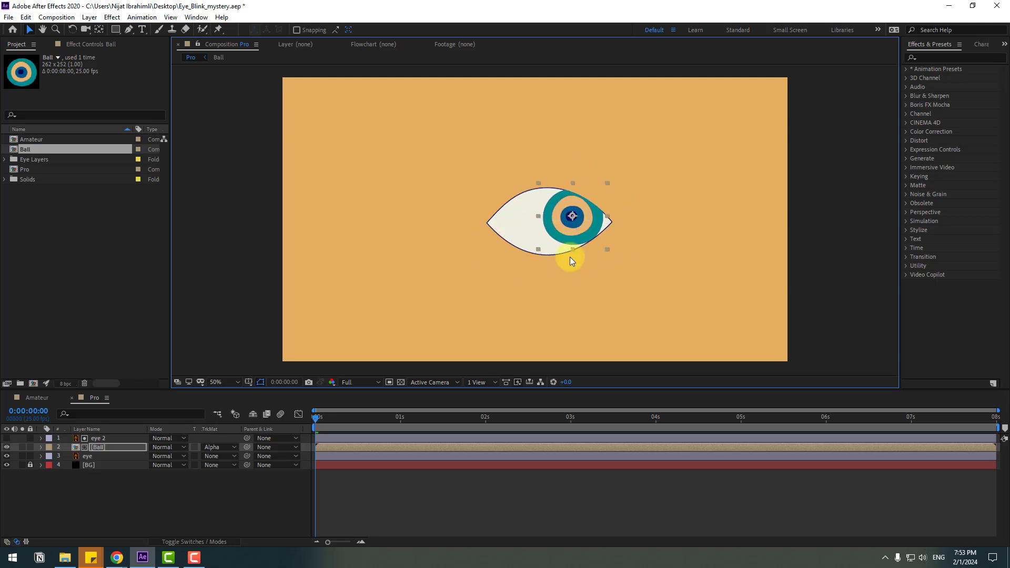
key(ctrl+z)
- Add a null object to the Pro composition
right_click(118, 489)
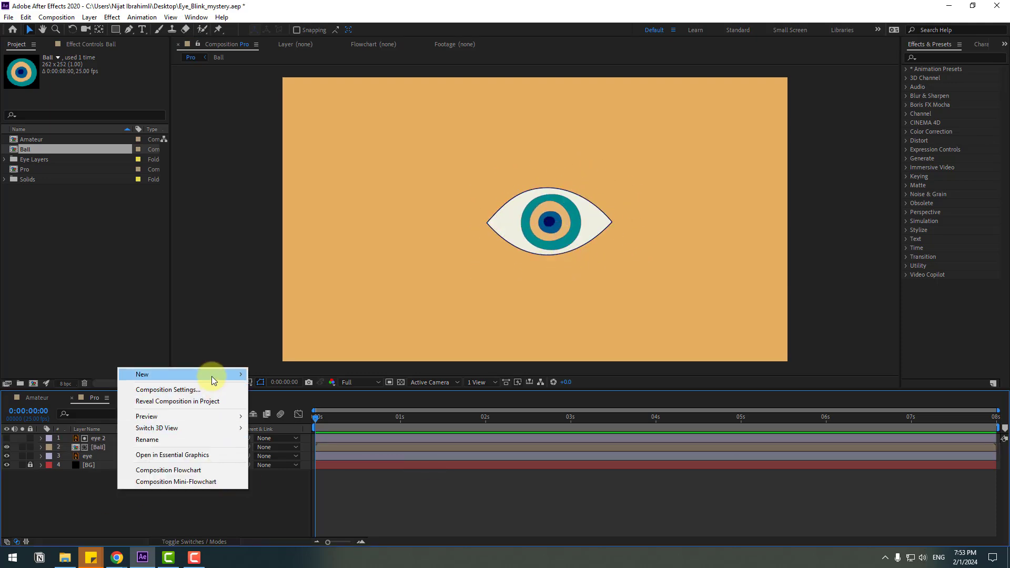
mouse_move(211, 374)
click(290, 435)
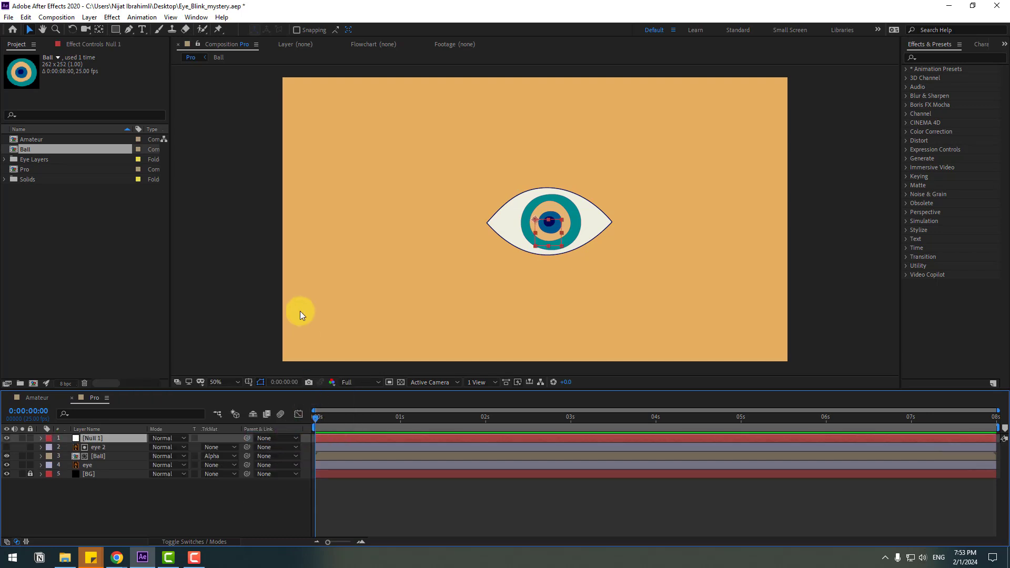
- Centre the null object's anchor point and move the null onto the centre of the pupil
click(99, 30)
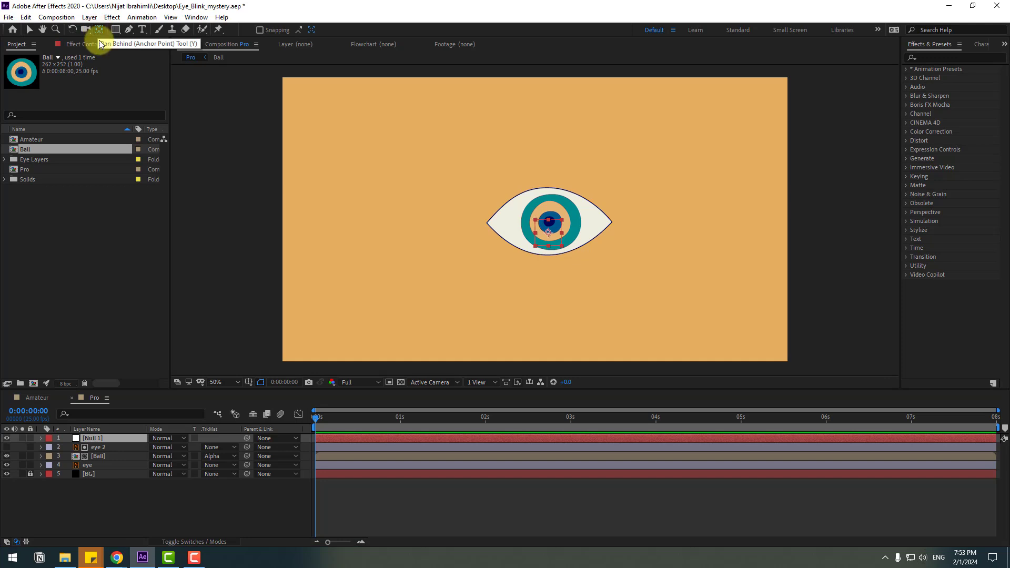
key(ctrl+alt+Home)
click(29, 29)
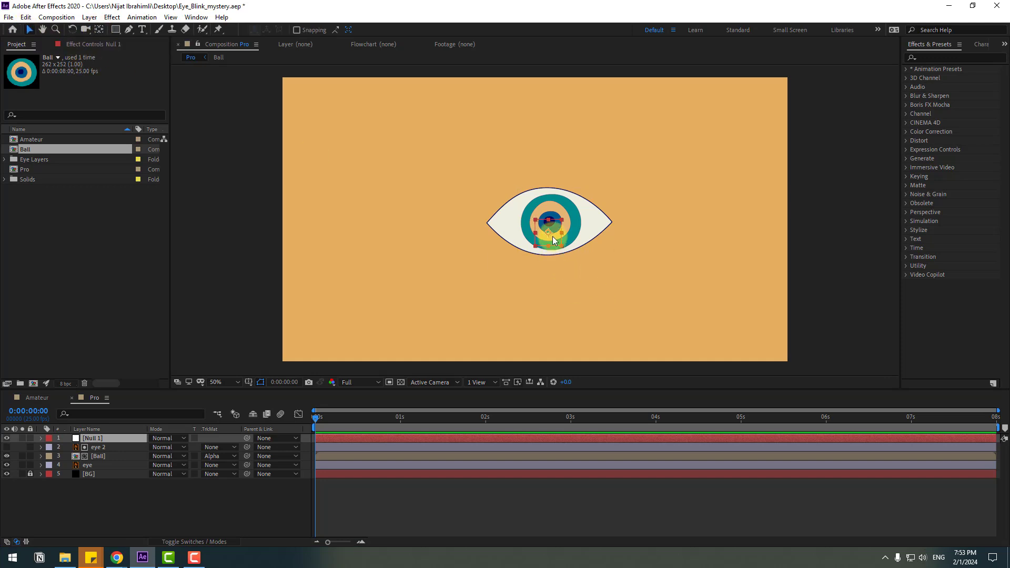
drag(555, 238, 555, 228)
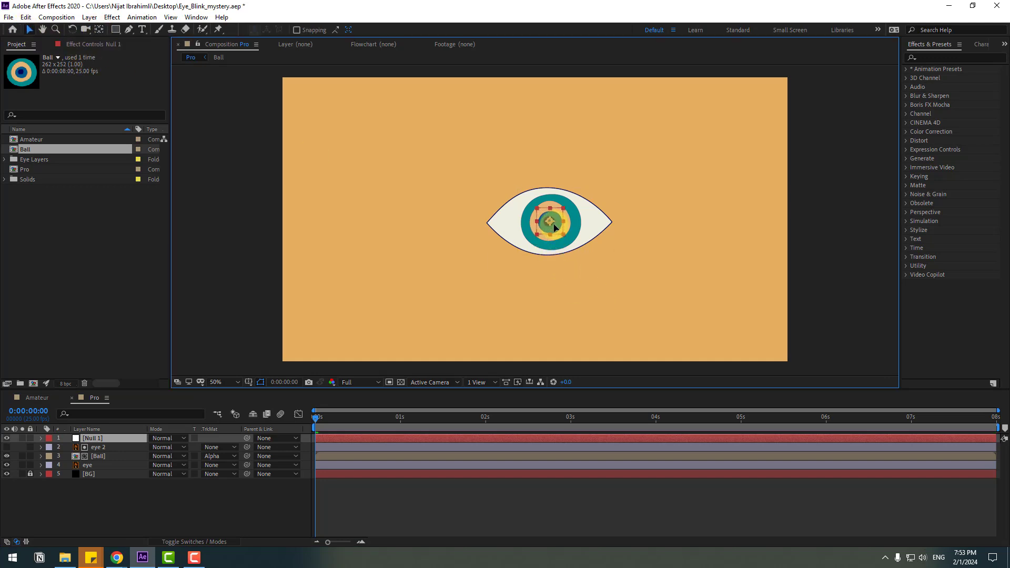
- Parent the eye 2 layer to eye, and parent the Ball and eye layers to Null 1
click(106, 447)
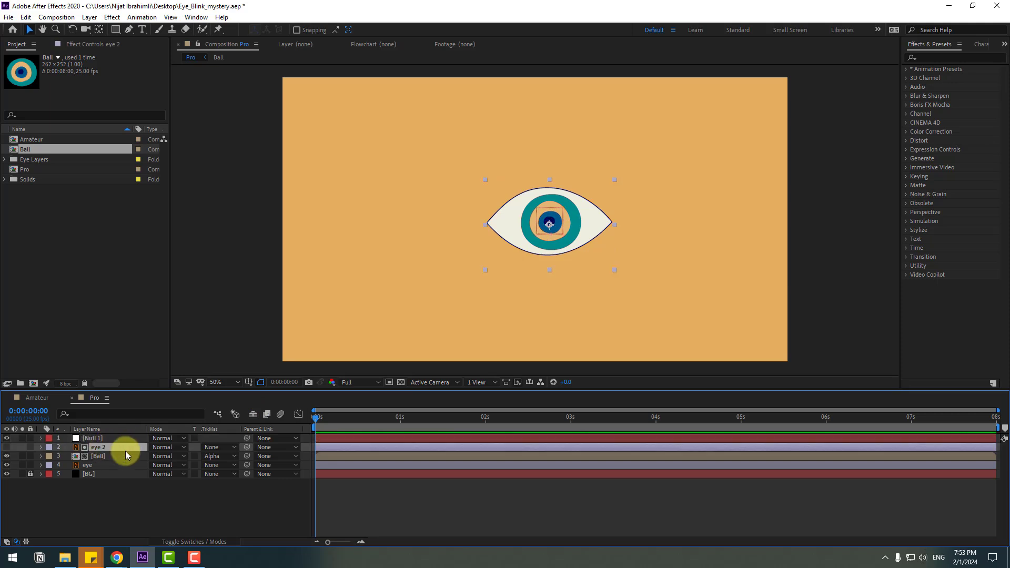
drag(246, 447, 90, 467)
click(104, 457)
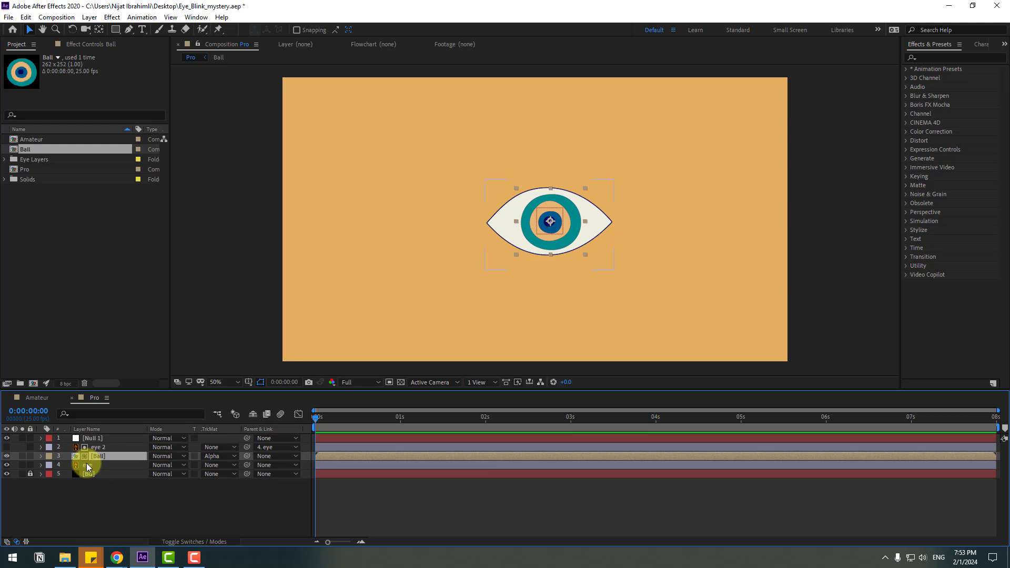
shift+click(84, 465)
drag(247, 463, 89, 439)
click(111, 516)
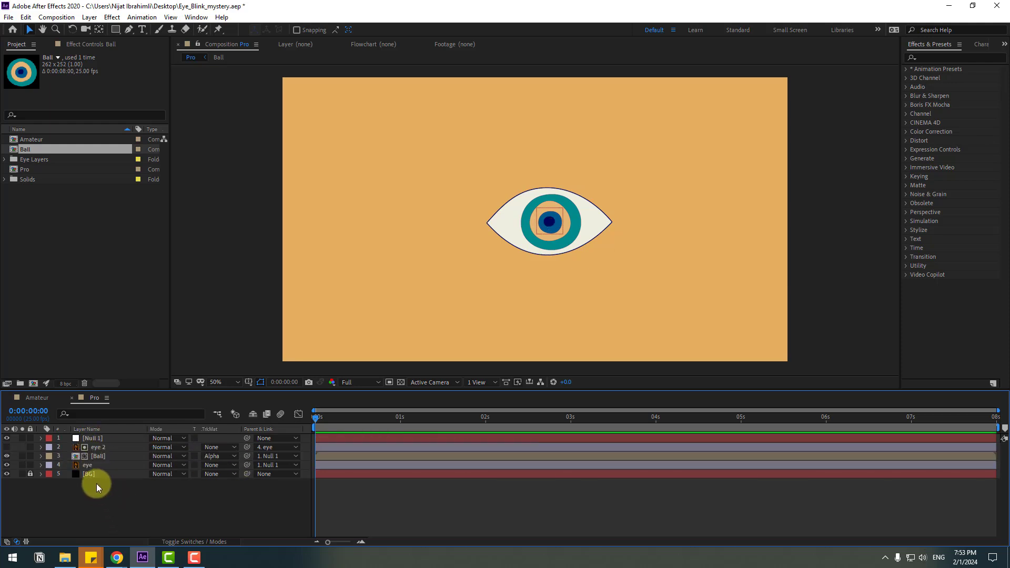
- Keyframe a blink on the eye layer's scale: 100% at 0:00:00:04, vertical scale 5% at 0:00:00:07 and 100% at 0:00:00:10
click(87, 466)
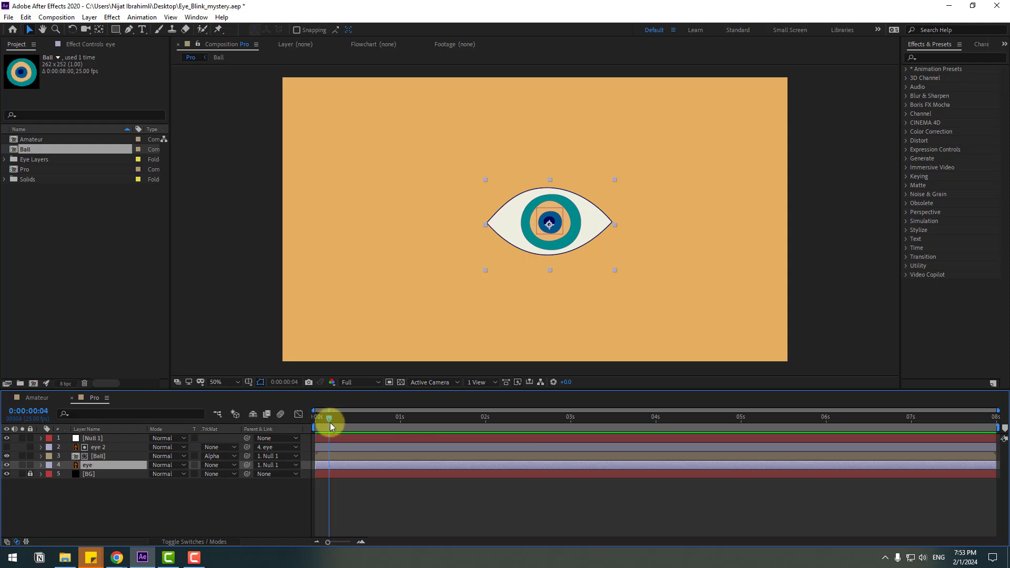
key(s)
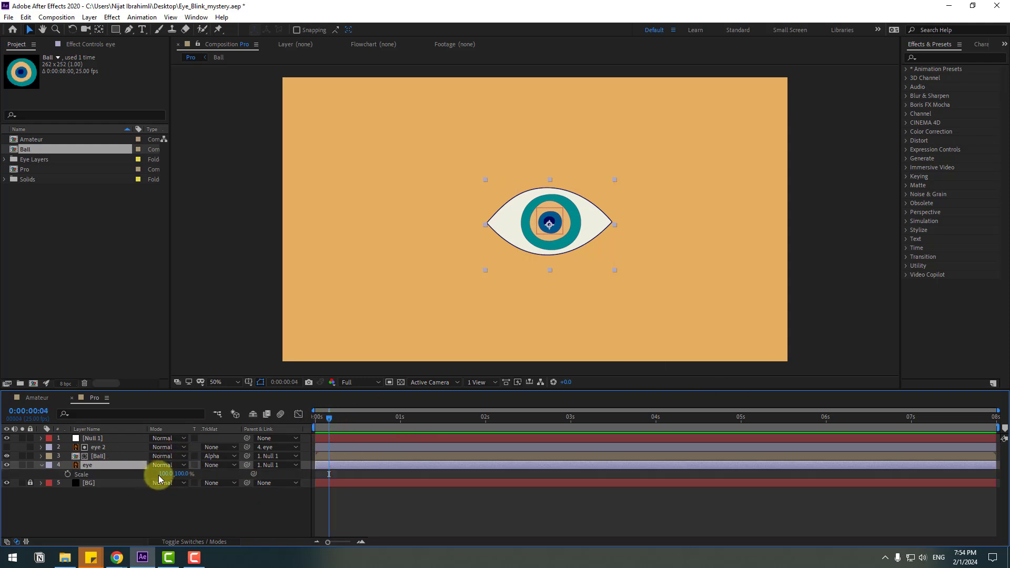
click(68, 474)
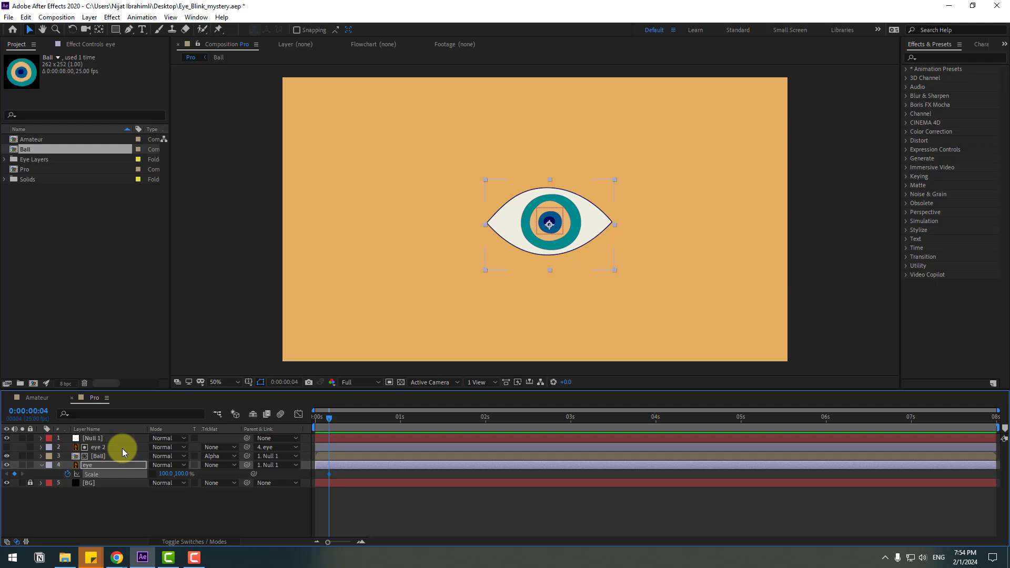
click(182, 475)
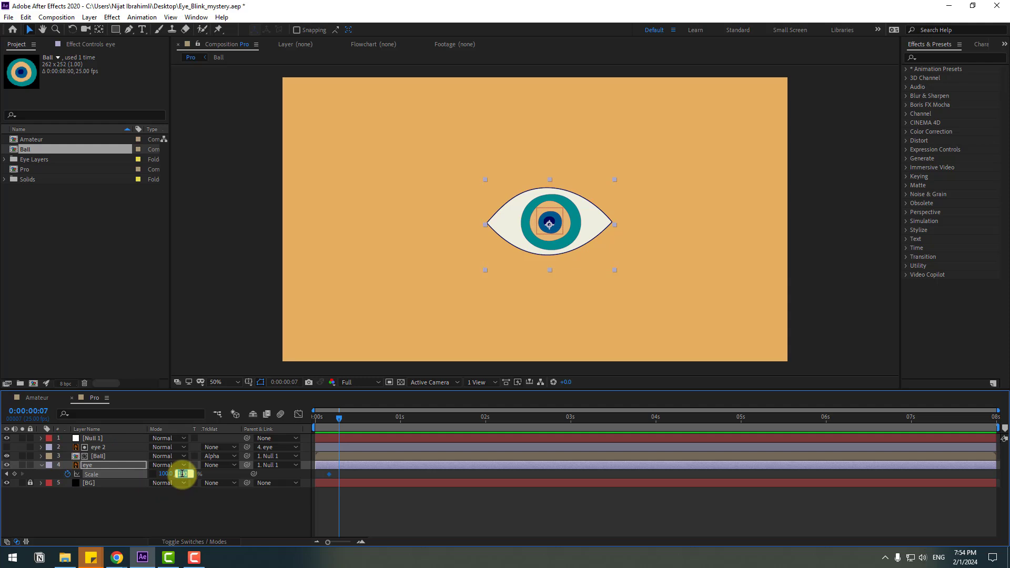
text(5)
key(Return)
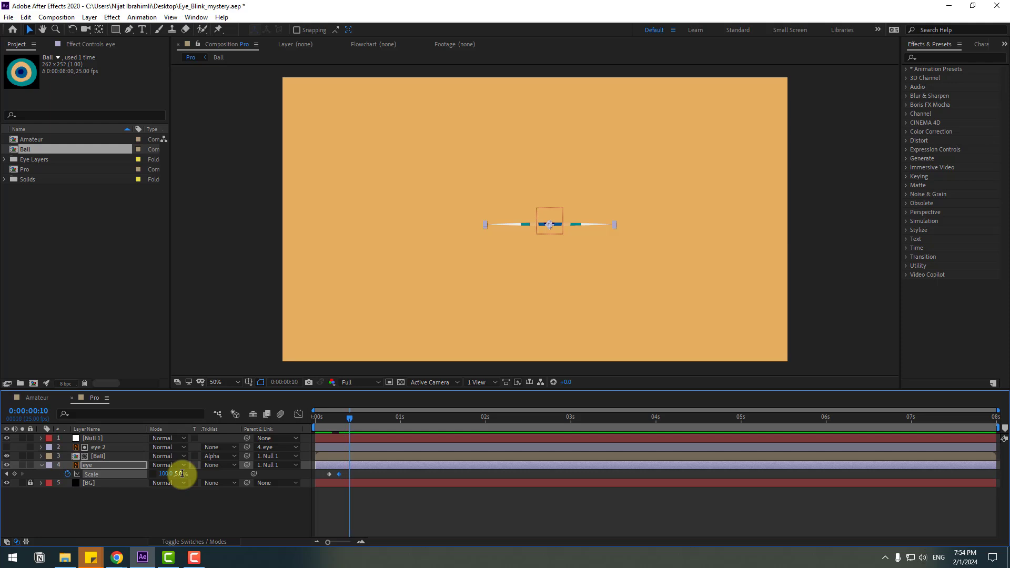
click(179, 474)
text(100)
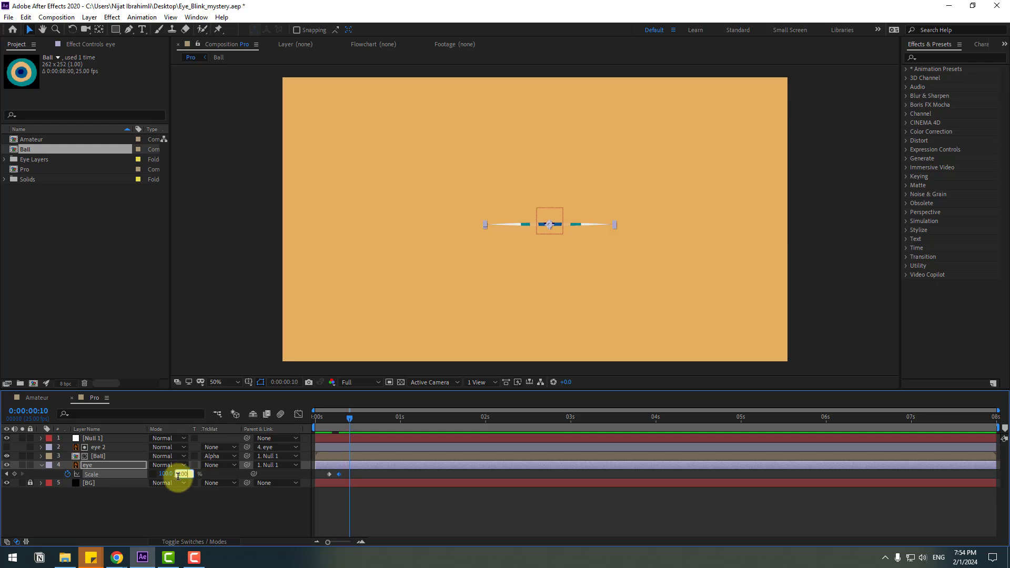
key(Return)
- Apply Easy Ease to the eye layer's three scale keyframes, preview the blink, and shift them about two frames later
drag(363, 473, 324, 479)
right_click(327, 475)
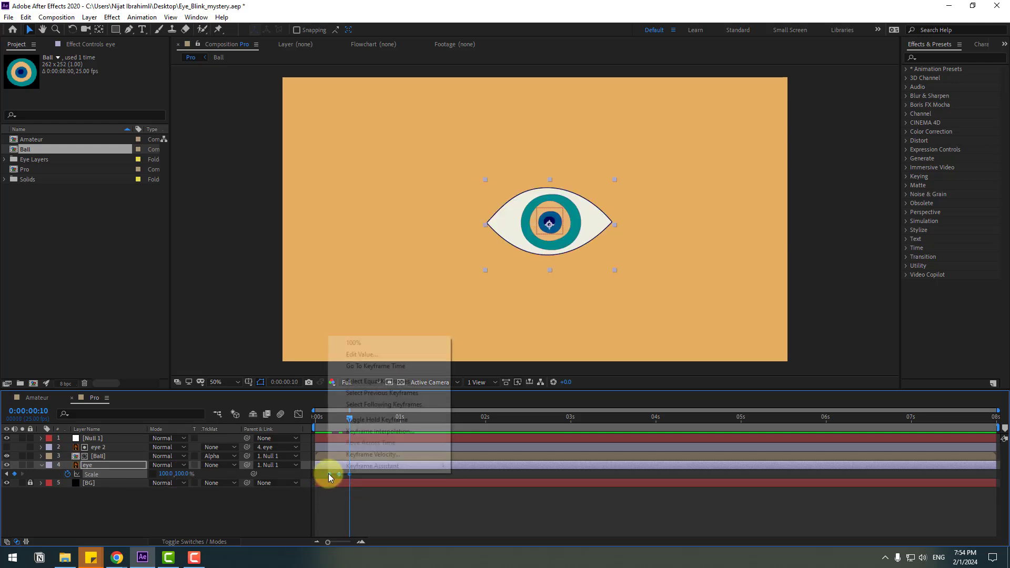
mouse_move(421, 467)
click(610, 397)
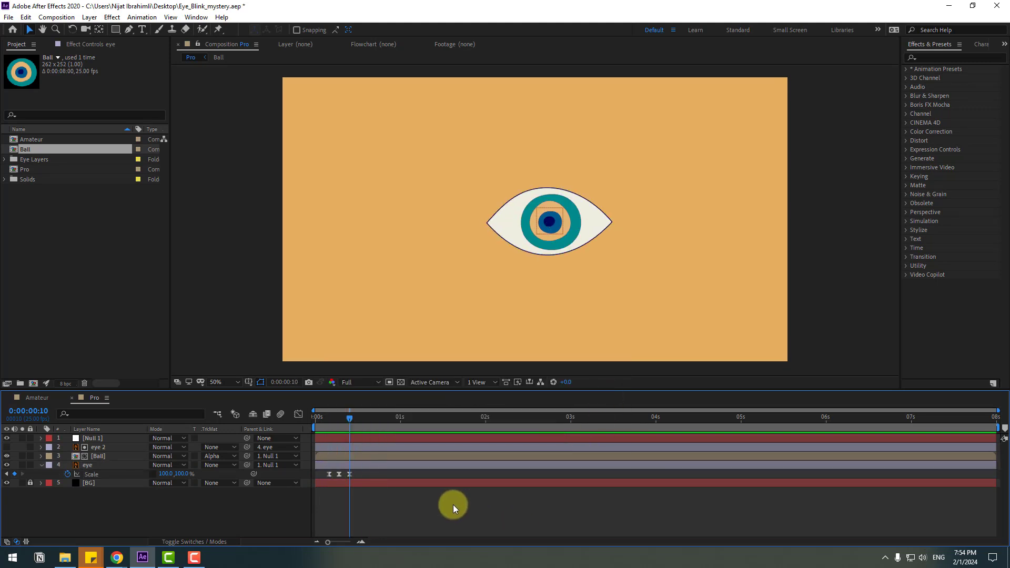
key(space)
mouse_move(352, 478)
mouse_down()
mouse_move(330, 473)
mouse_move(339, 475)
mouse_up()
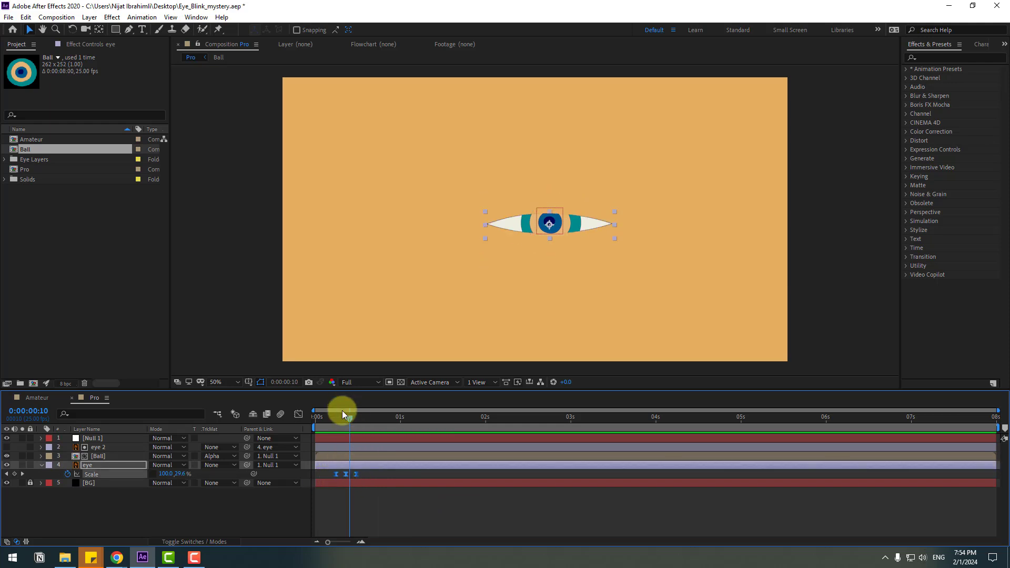
- Keyframe the Ball layer's position at 0:00:00:02, and at 0:00:00:04 move it toward the eye's right corner, to about 129, 34
drag(342, 410, 322, 419)
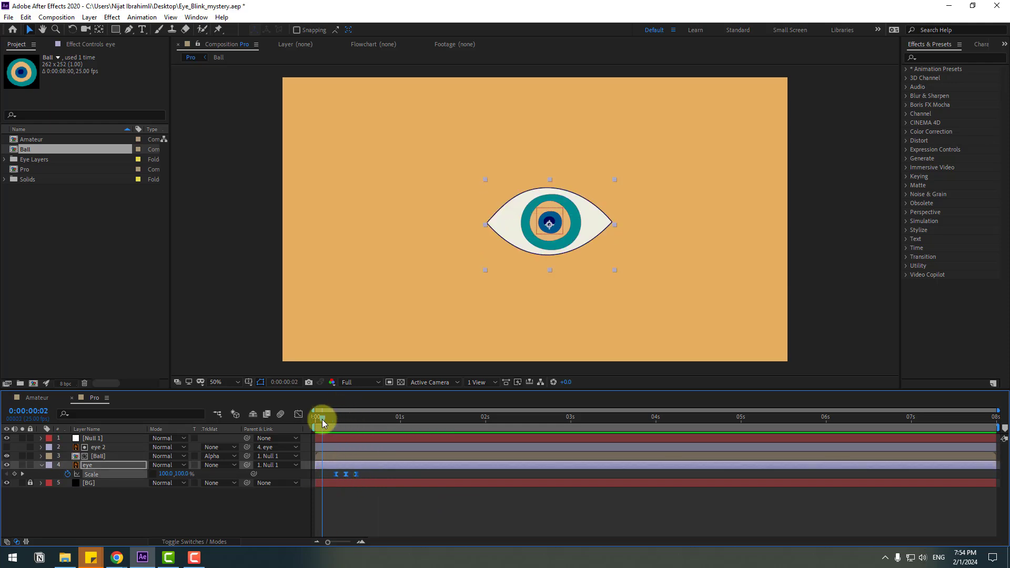
click(99, 457)
key(p)
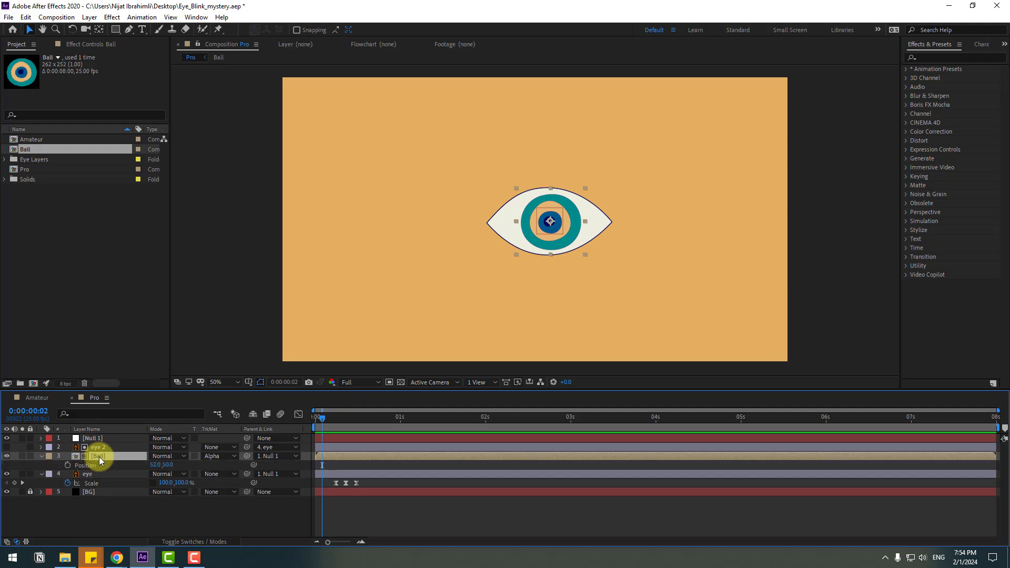
click(67, 465)
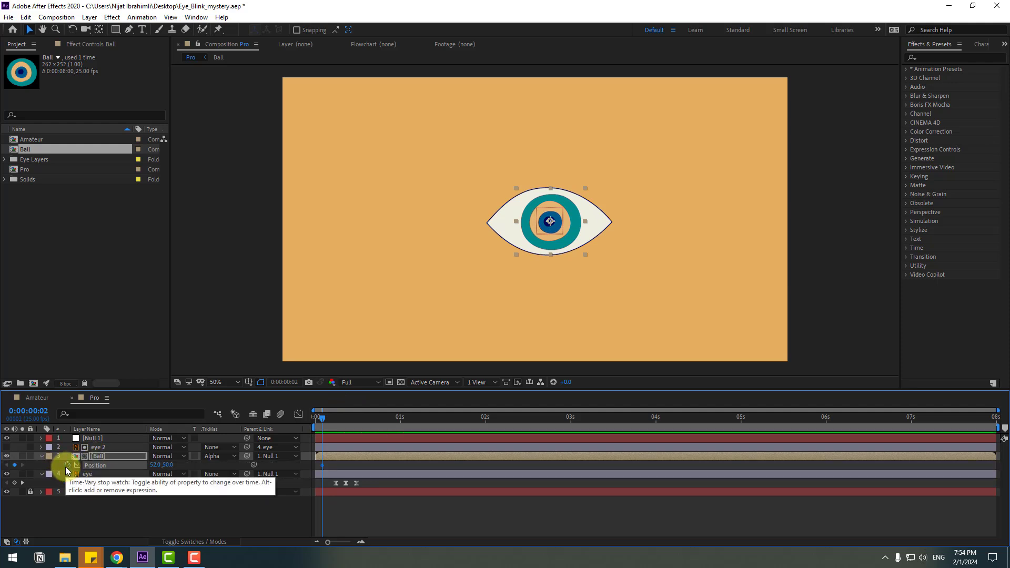
key(Page_Down)
key(Page_Down)
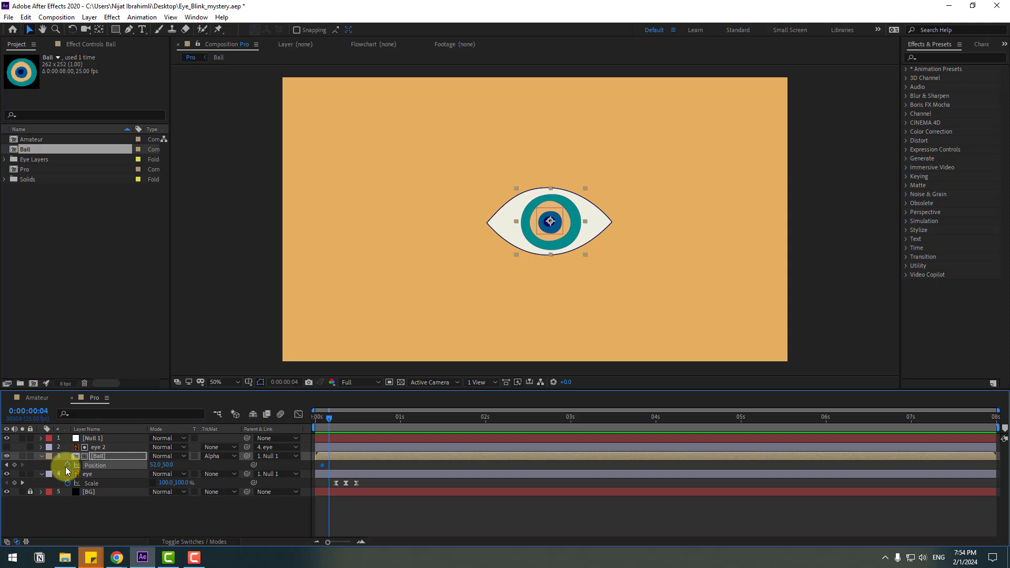
key(period)
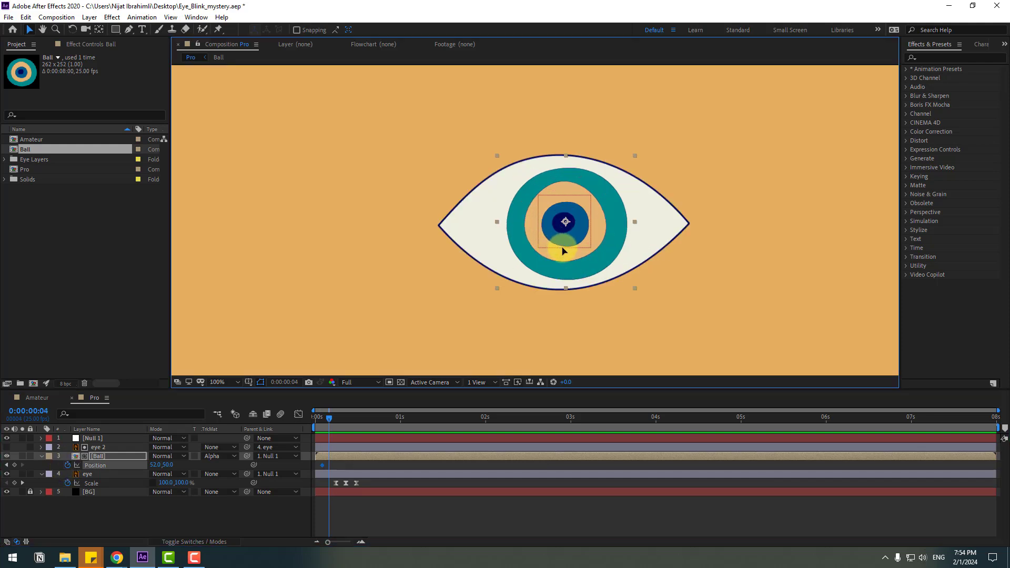
drag(562, 253, 603, 242)
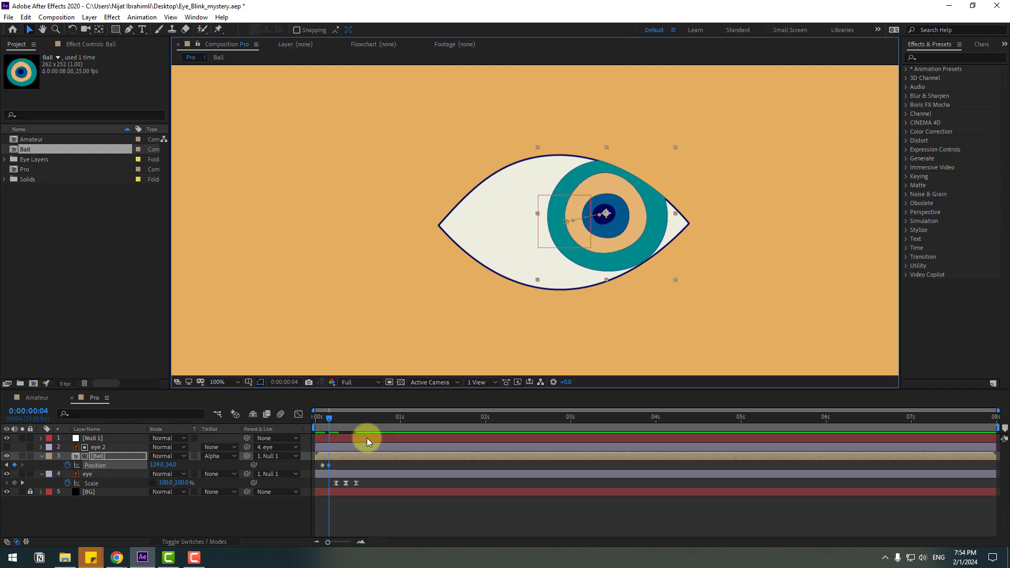
- Apply Easy Ease to the Ball layer's two position keyframes
right_click(327, 467)
mouse_move(400, 458)
click(510, 394)
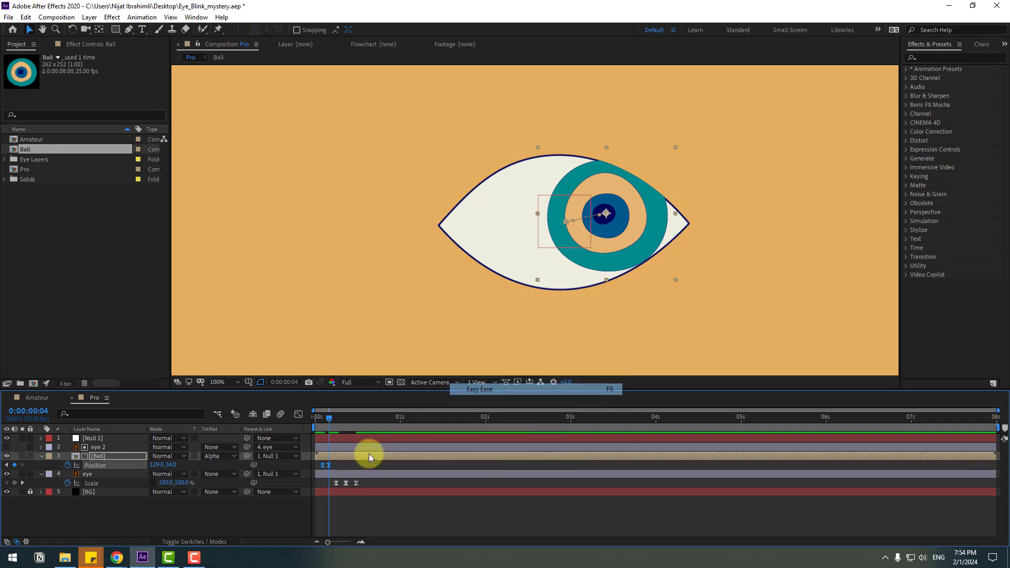
- Shift the eye's scale keyframes about three frames earlier and the Ball's position keyframes about three frames later, and preview the animation
mouse_move(327, 465)
mouse_down()
mouse_move(351, 466)
mouse_move(327, 484)
mouse_up()
click(333, 484)
key(space)
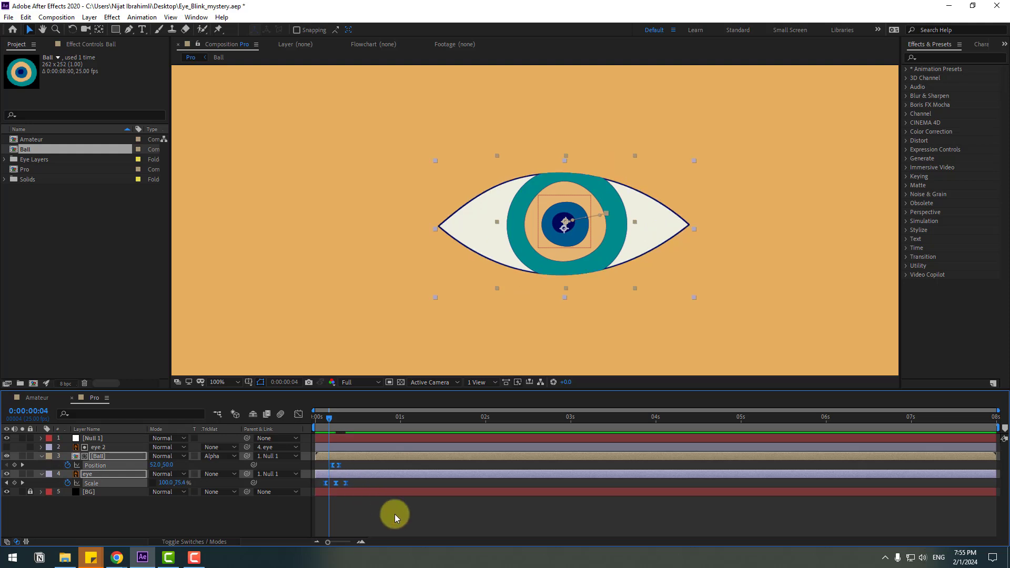
click(418, 504)
click(350, 434)
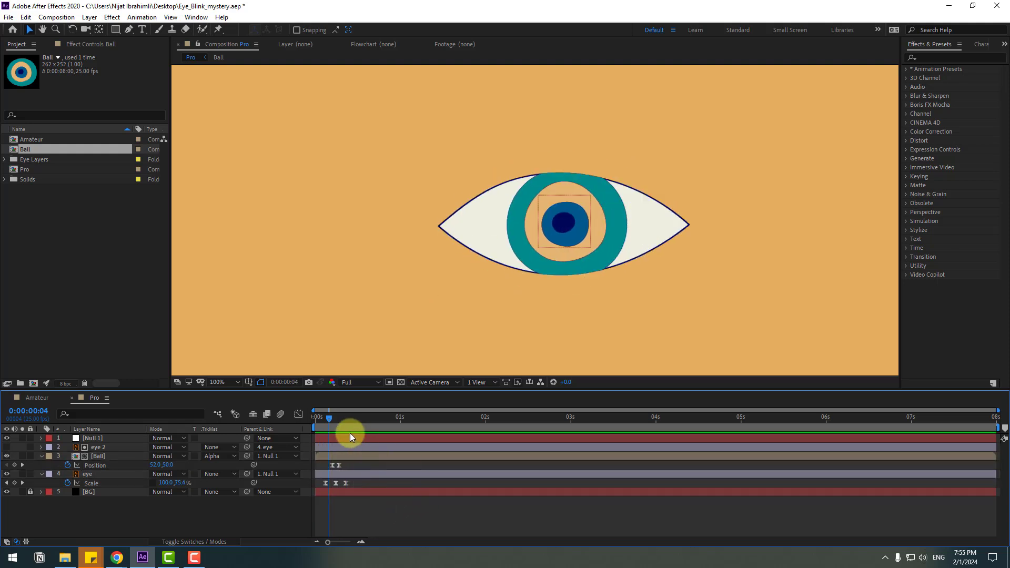
- Hold the Ball layer's position with a keyframe at 0:00:00:12, and at 0:00:00:14 move it slightly down-right to about 144, 57
drag(339, 418, 356, 421)
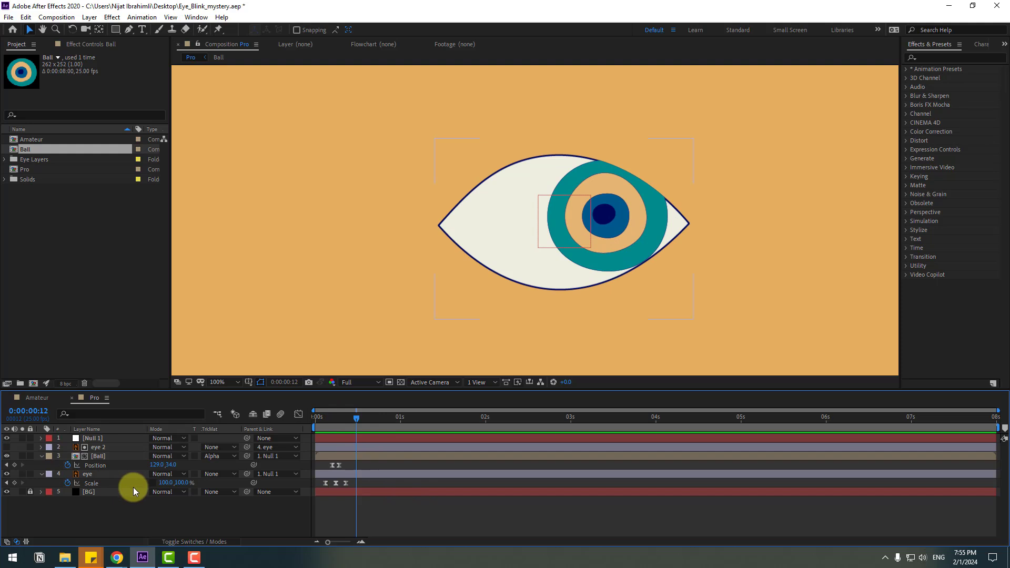
click(14, 466)
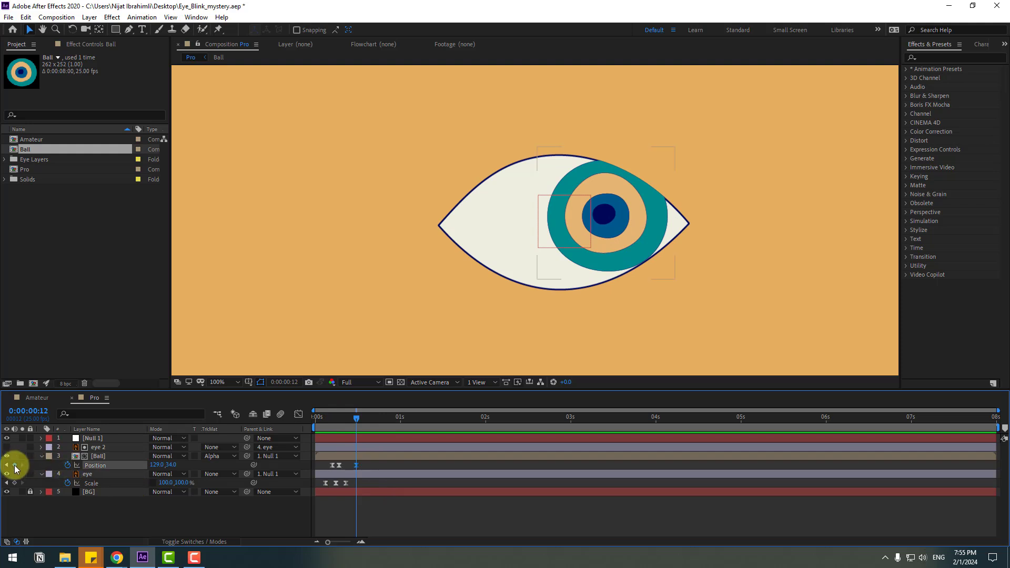
key(Page_Down)
key(Page_Down)
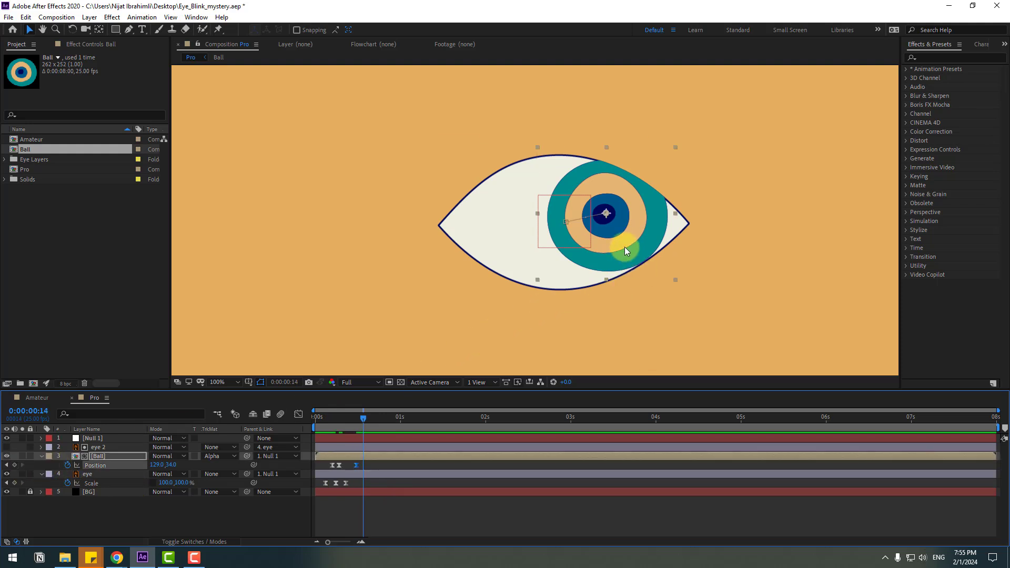
drag(626, 251, 635, 263)
- Hold the Ball's position with a keyframe at 0:00:00:21, and at 0:00:00:23 move it up-left to about 136, 40
drag(365, 419, 388, 420)
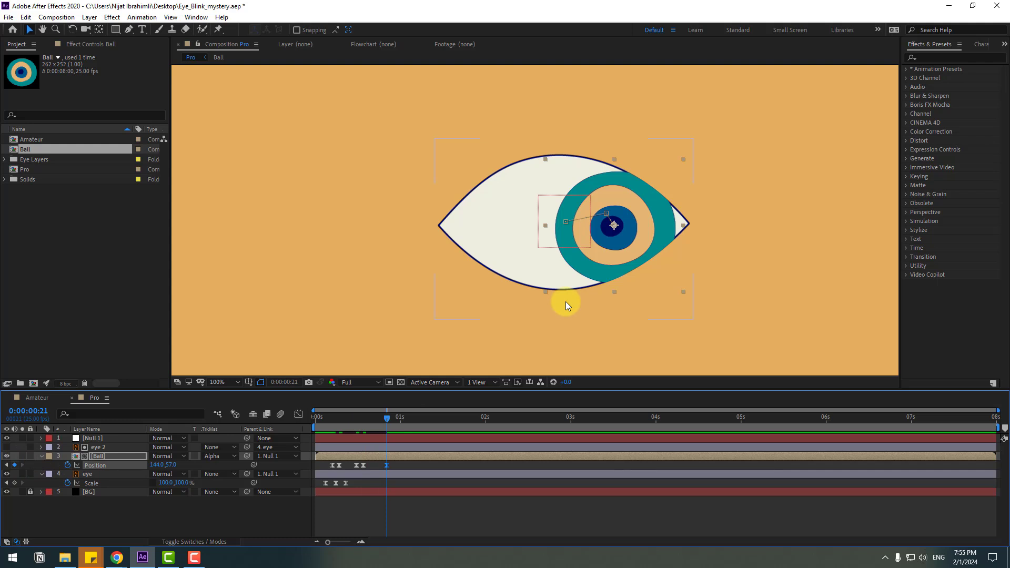
key(Page_Down)
key(Page_Down)
drag(631, 251, 627, 241)
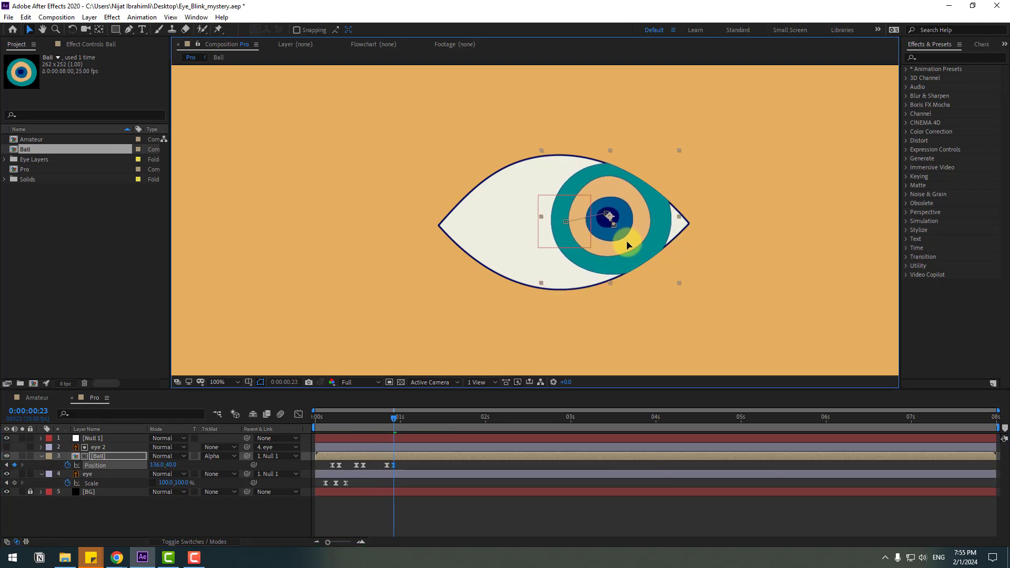
- Shift the Ball's last four position keyframes about three frames later and preview the animation
drag(399, 467, 371, 466)
key(comma)
key(space)
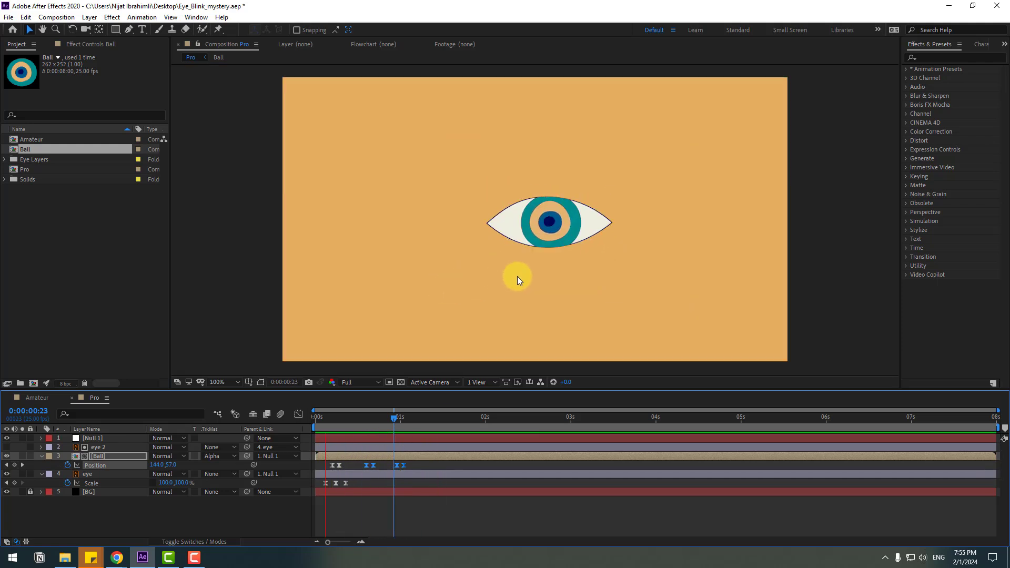
- Move the Ball to about 149, 44 at its 0:00:00:17 keyframe, preview, and shift its last two position keyframes about three frames later
key(period)
click(399, 468)
shift+click(373, 466)
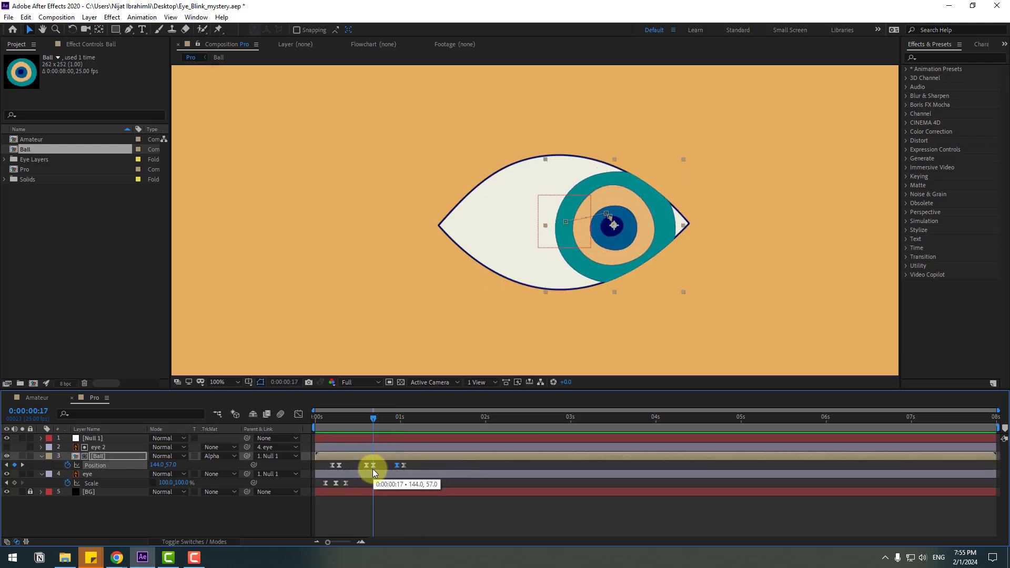
click(632, 247)
drag(630, 246, 633, 239)
key(space)
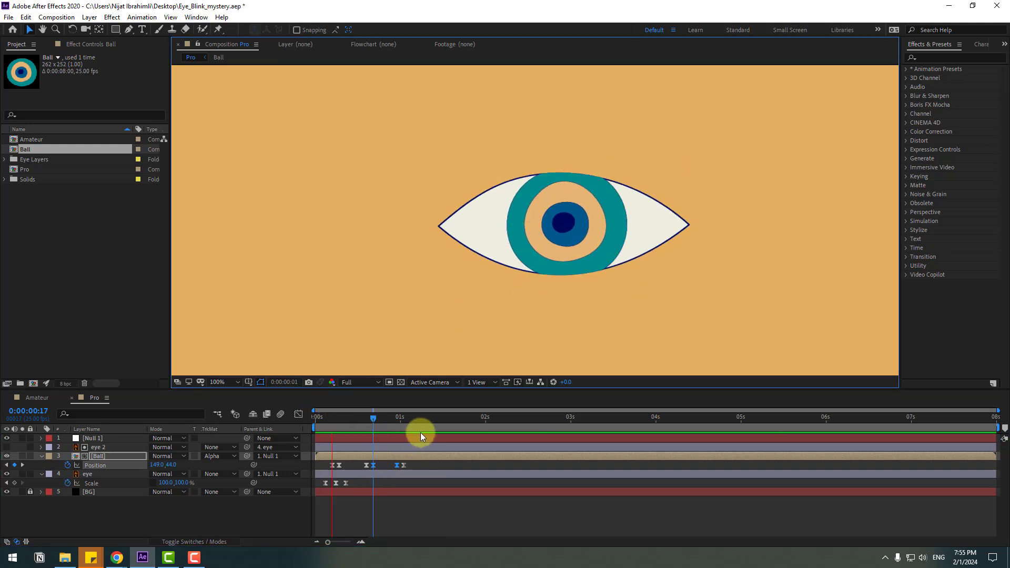
key(space)
key(comma)
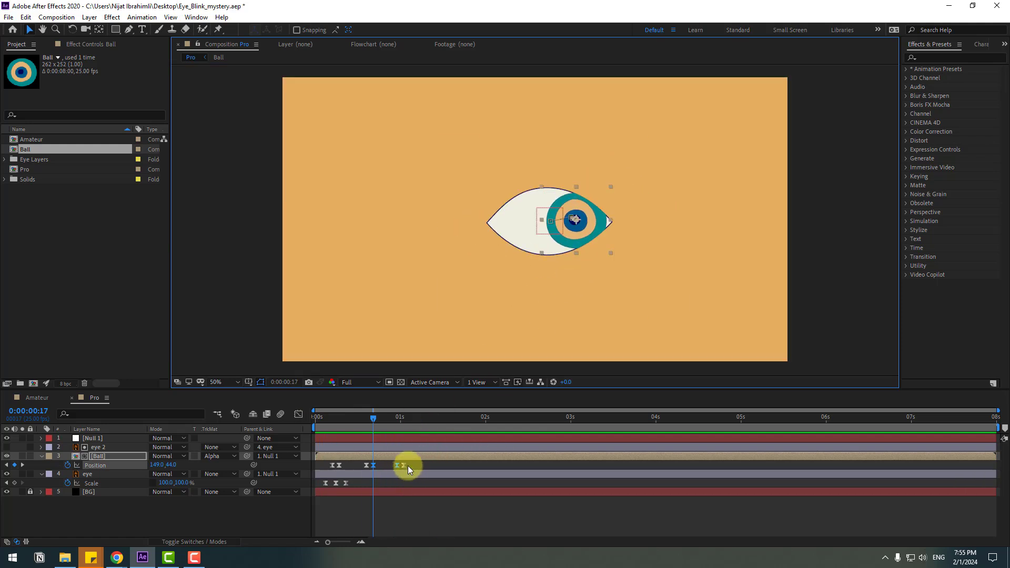
mouse_move(398, 466)
mouse_down()
mouse_move(393, 472)
mouse_move(406, 466)
mouse_up()
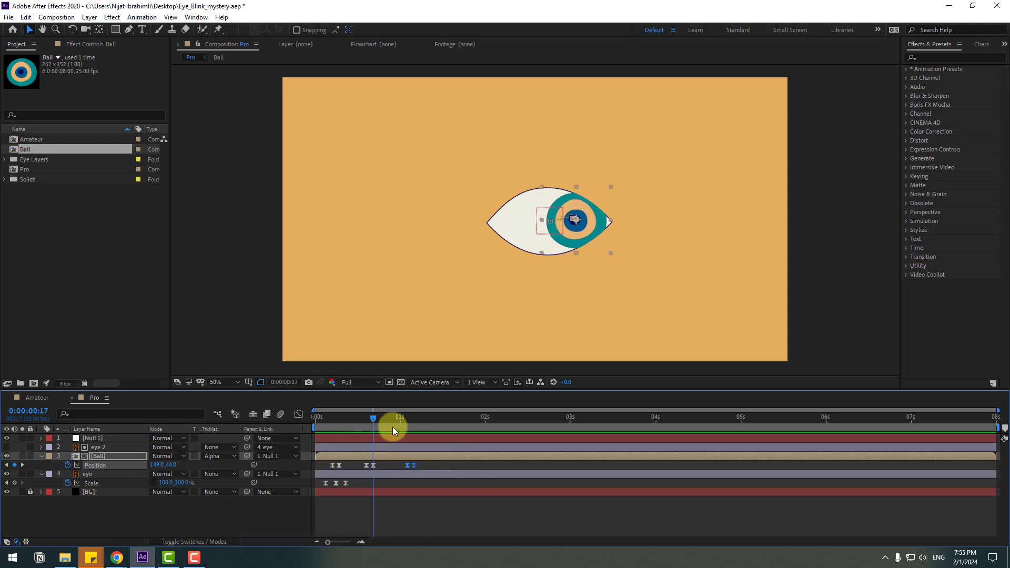
- Hold the Ball's position with a keyframe at 0:00:01:12, and at 0:00:01:14 move it to the eye's left side, about -34, 40
drag(396, 418, 442, 421)
click(14, 466)
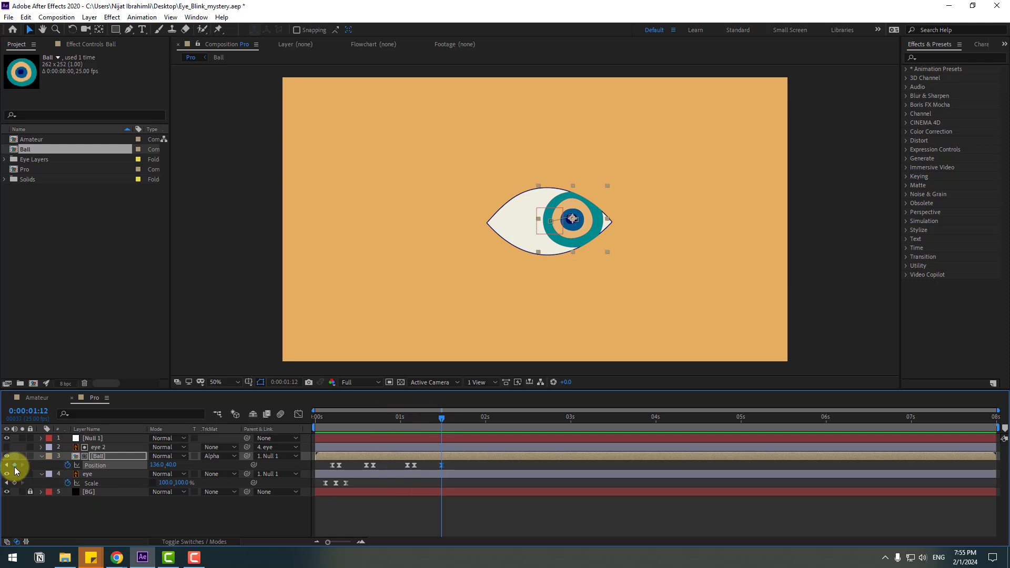
key(Page_Down)
key(Page_Down)
drag(580, 231, 535, 233)
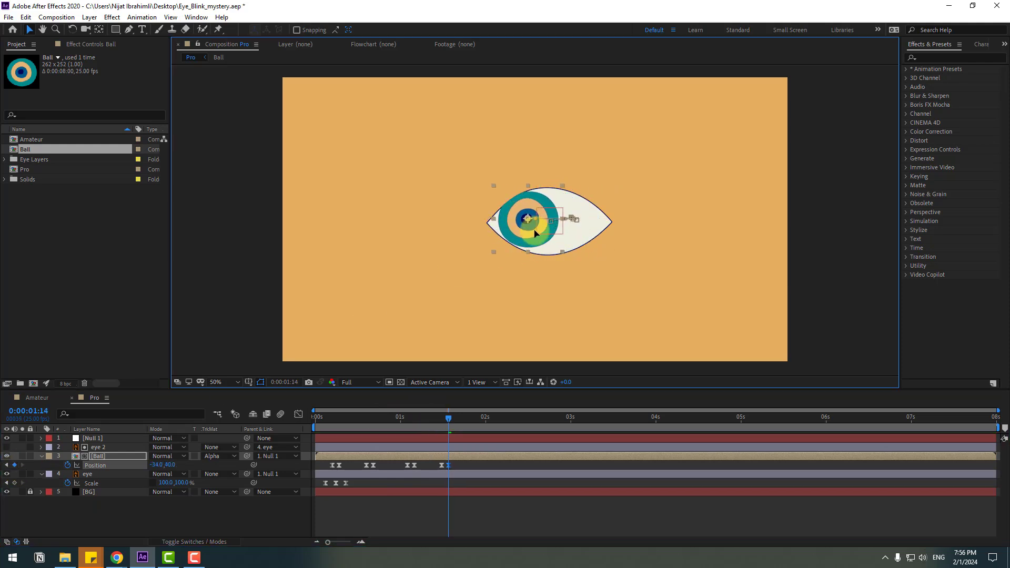
- Duplicate the eye layer's three blink scale keyframes around the Ball's leftward move, starting at about 0:00:01:11, and preview
drag(353, 485, 315, 490)
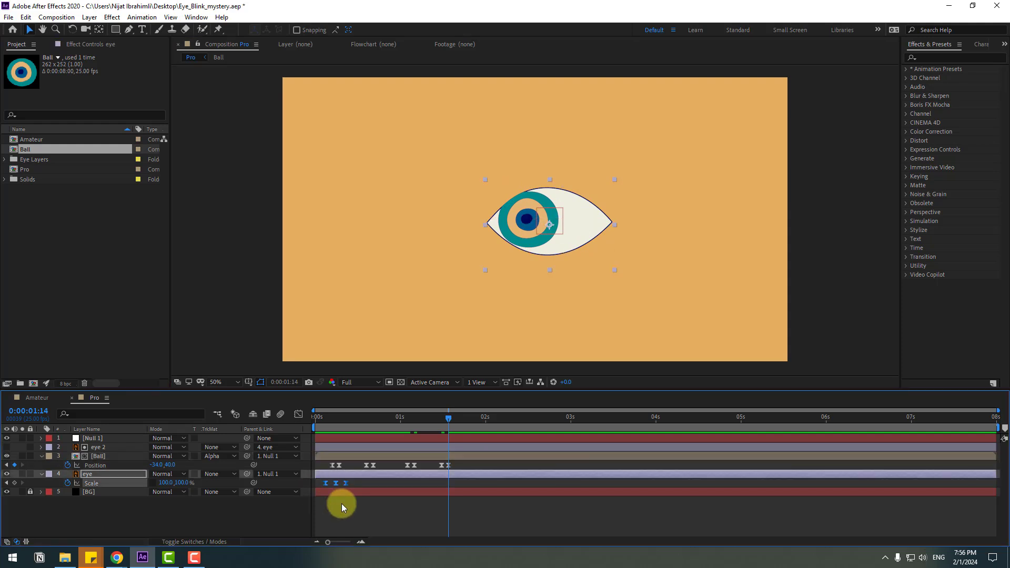
mouse_move(449, 420)
mouse_down()
mouse_move(437, 421)
mouse_move(455, 419)
mouse_up()
key(ctrl+v)
click(476, 512)
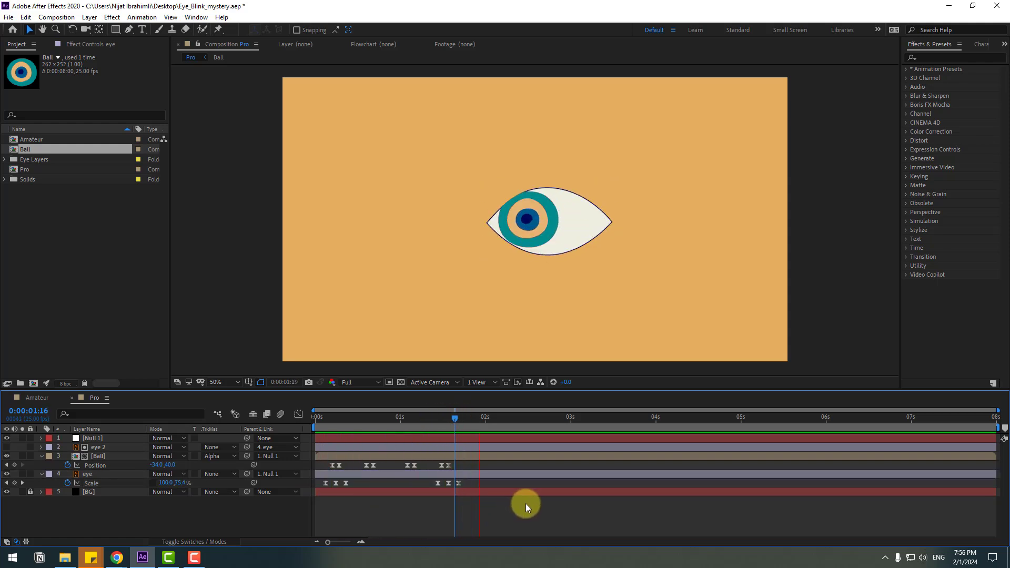
- Hold the Ball's position with a keyframe at 0:00:01:21, and at 0:00:01:23 move it farther left to about -61, 48
drag(449, 417, 472, 418)
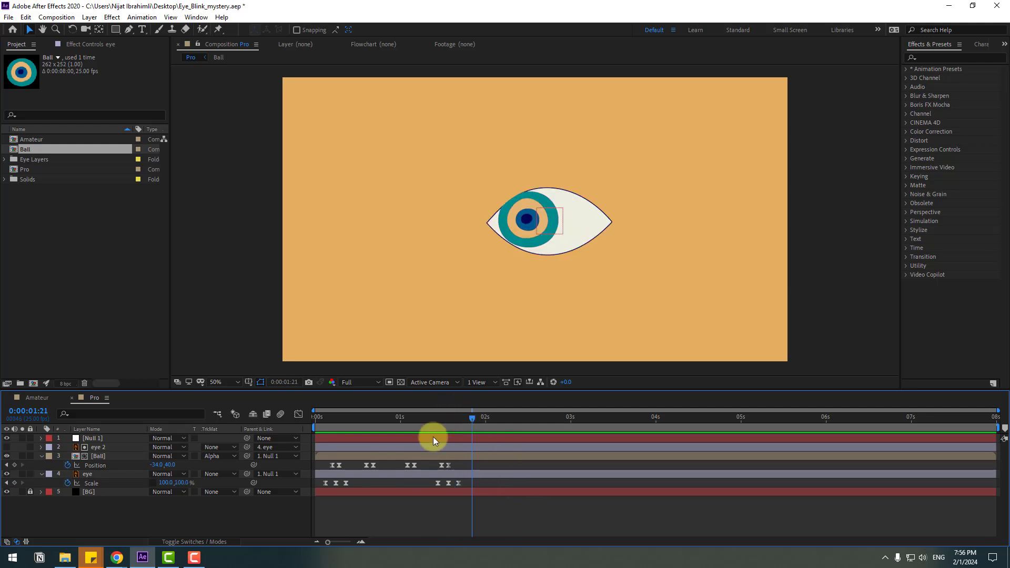
click(97, 456)
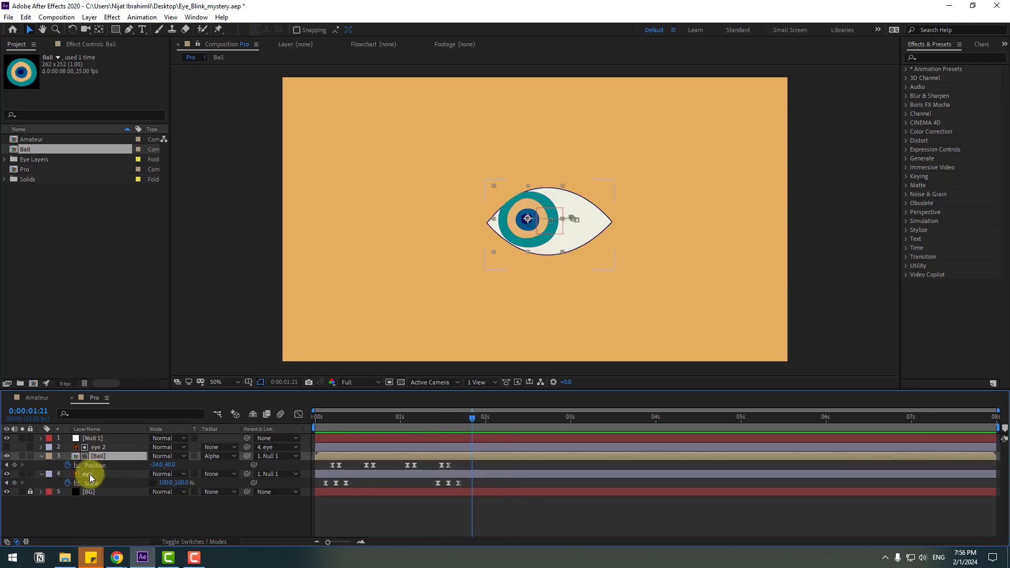
click(15, 465)
click(493, 250)
key(period)
key(Page_Down)
key(Page_Down)
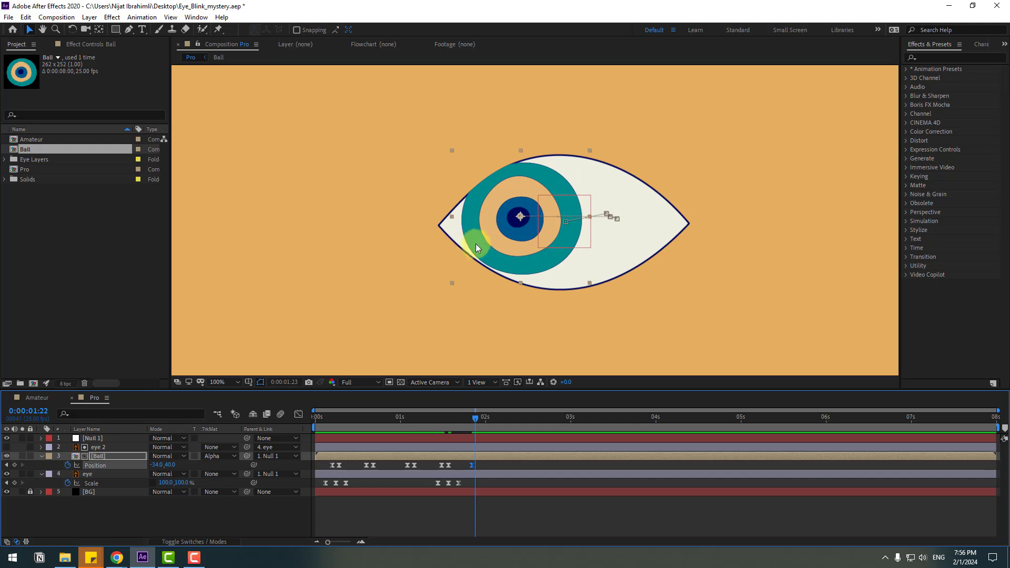
drag(508, 248, 493, 255)
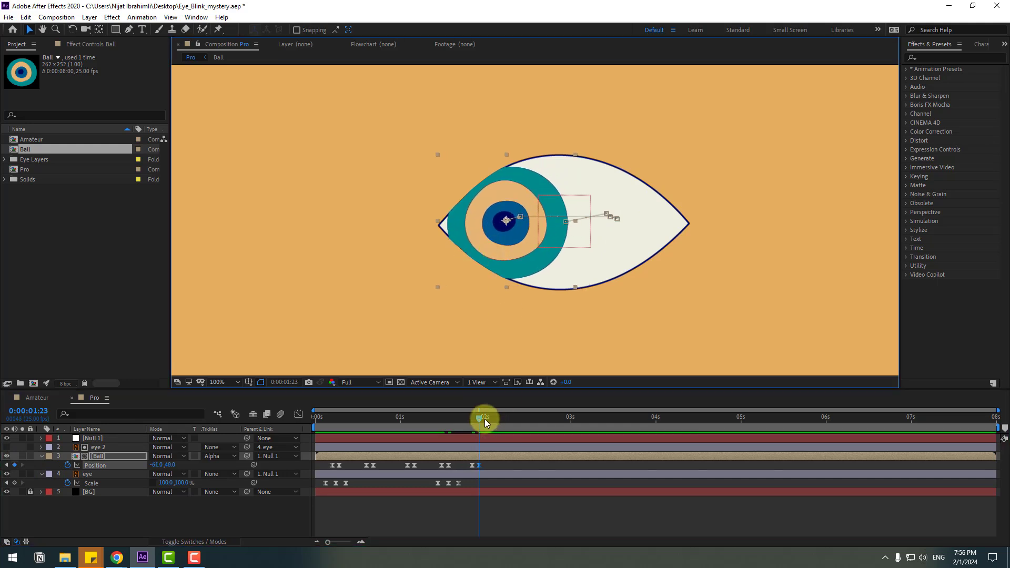
- Hold the Ball's position with a keyframe at 0:00:02:06, and at 0:00:02:08 move it slightly right to about -44, 45
drag(485, 419, 506, 419)
click(14, 465)
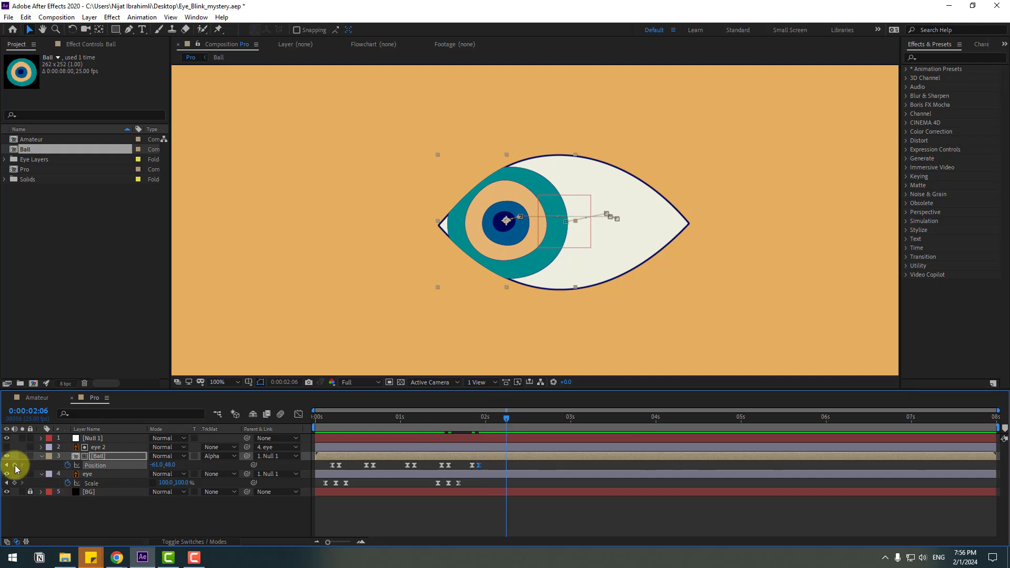
key(Page_Down)
key(Page_Down)
drag(493, 255, 502, 254)
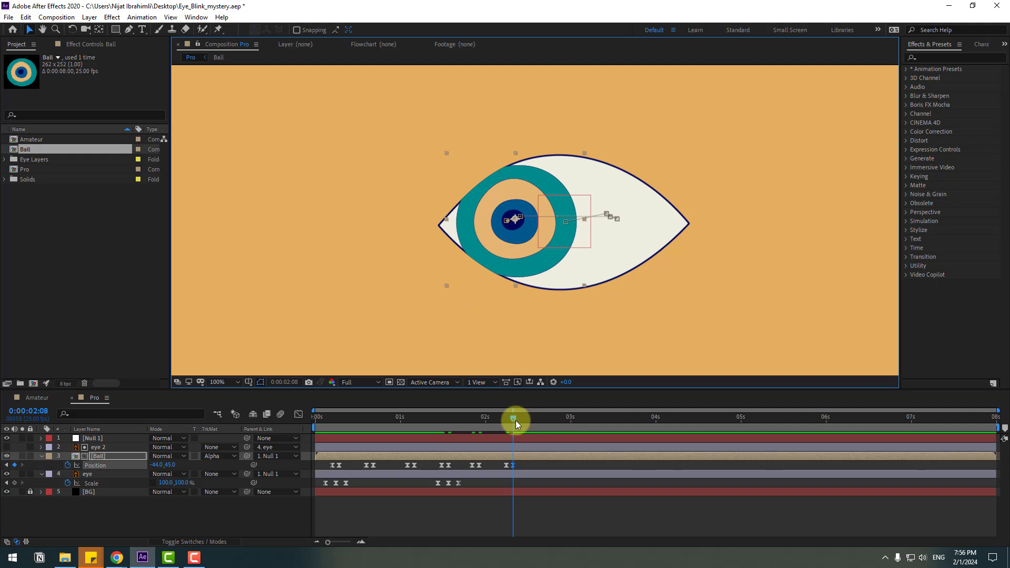
- Hold the Ball's position with a keyframe at 0:00:02:17, and paste a copy of its first, centred position keyframe at 0:00:02:19
drag(516, 421, 544, 421)
click(14, 466)
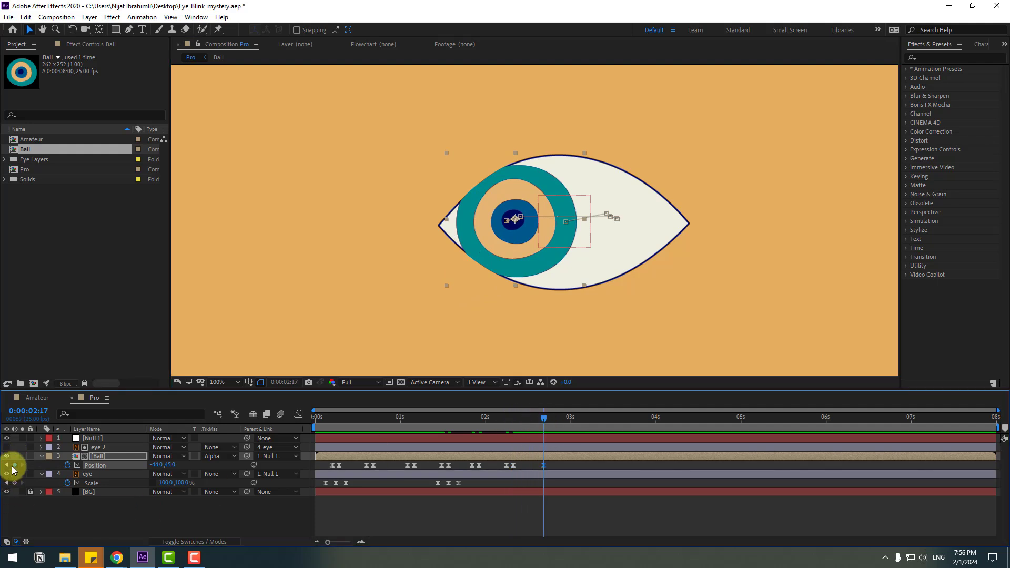
key(Page_Down)
key(Page_Down)
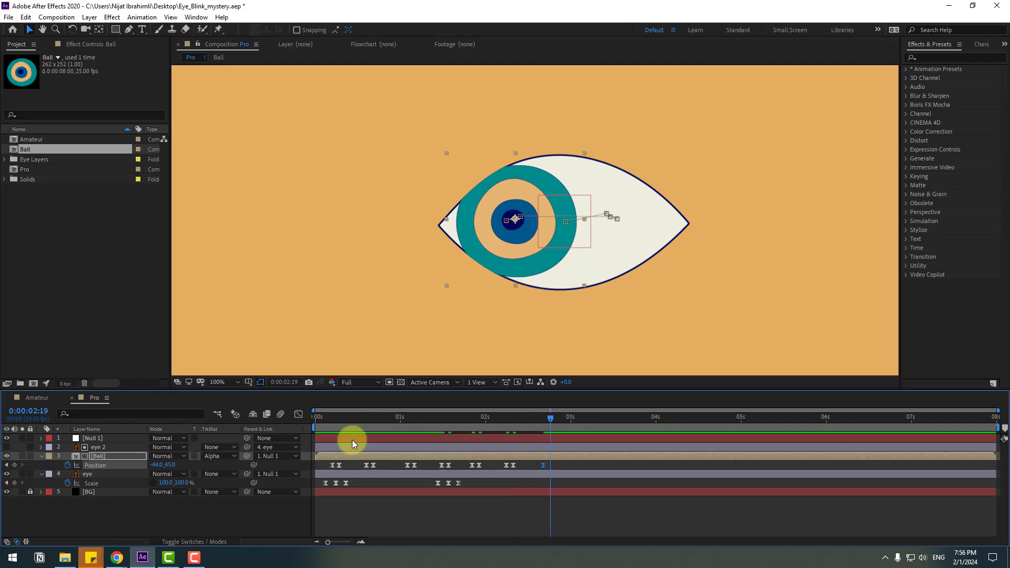
click(333, 465)
key(ctrl+c)
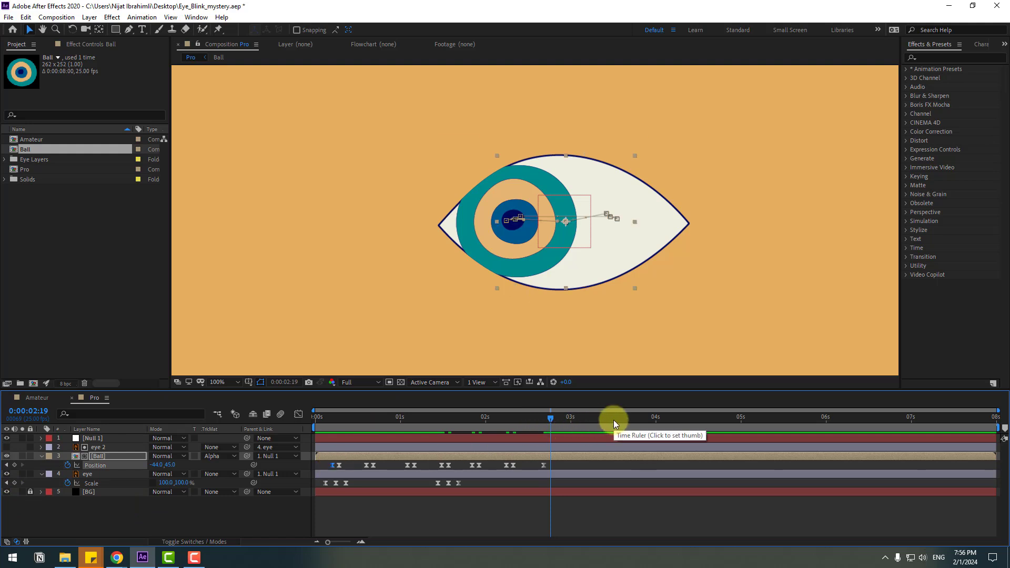
key(ctrl+v)
- Copy the eye layer's second set of three blink scale keyframes and paste them at 0:00:02:15
click(466, 485)
drag(467, 484, 397, 502)
click(536, 423)
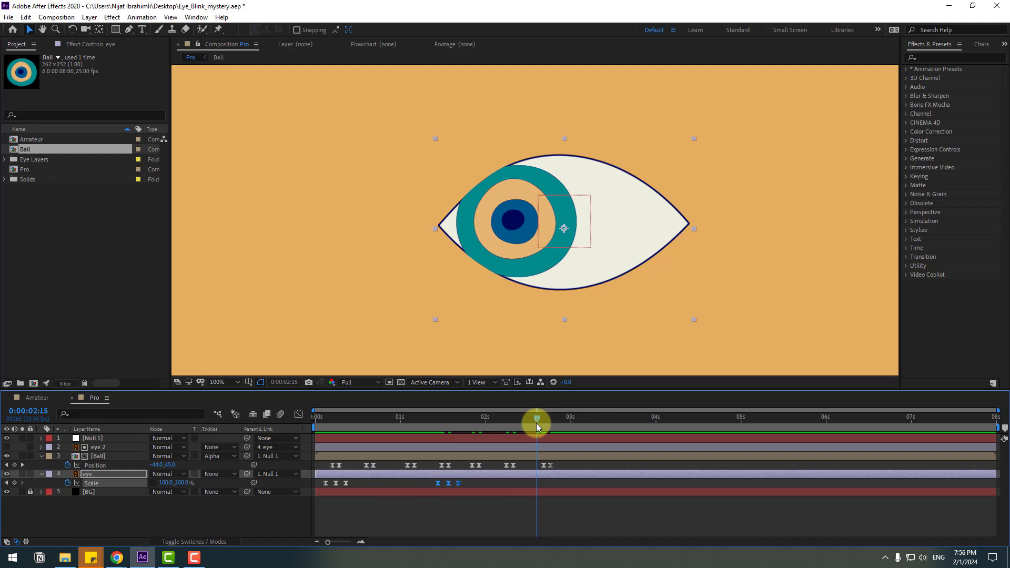
key(ctrl+c)
key(ctrl+v)
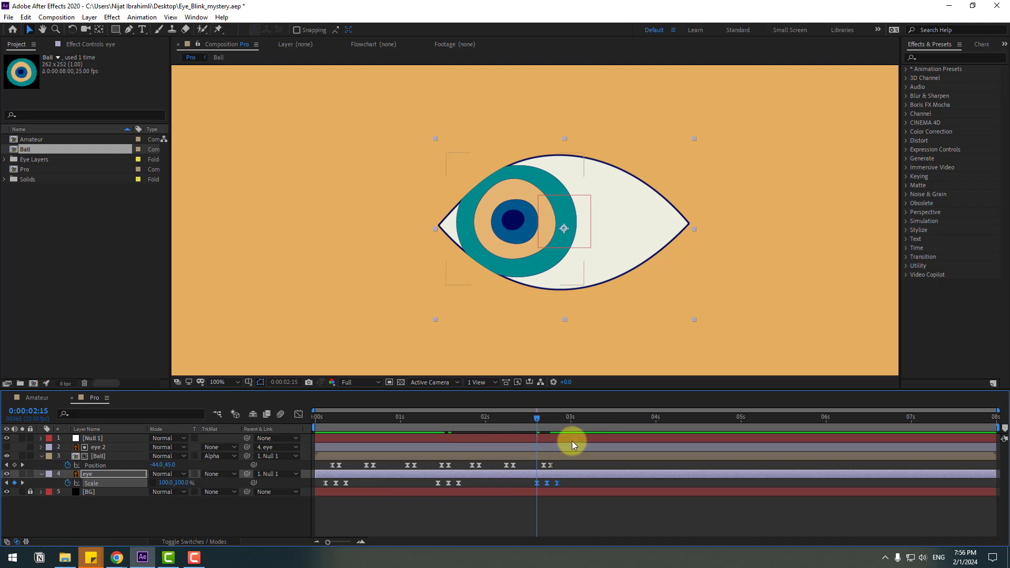
- End the work area at 0:00:03:03 and preview the full eye animation
click(581, 422)
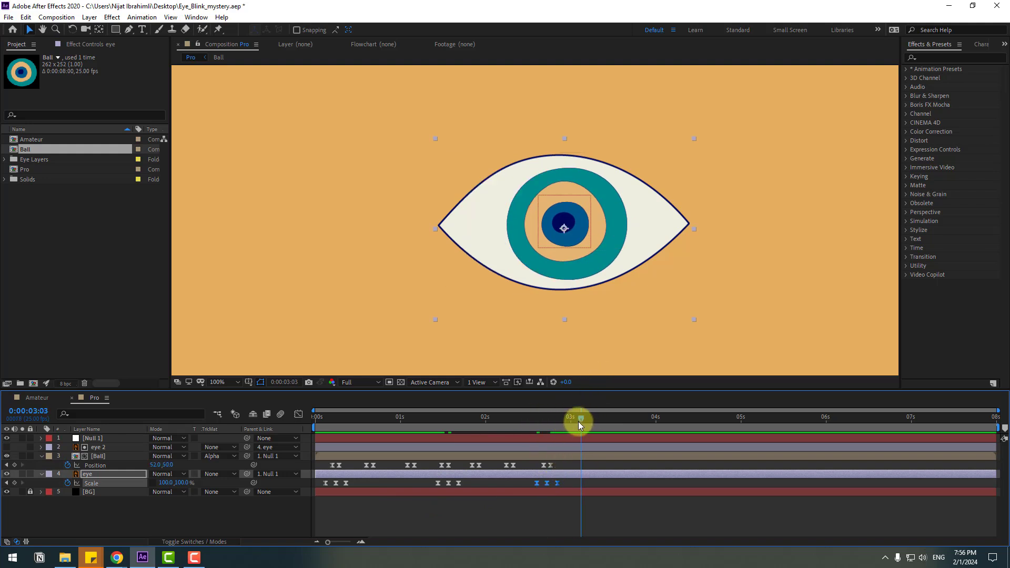
key(n)
scroll(762, 248, down, 2)
key(space)
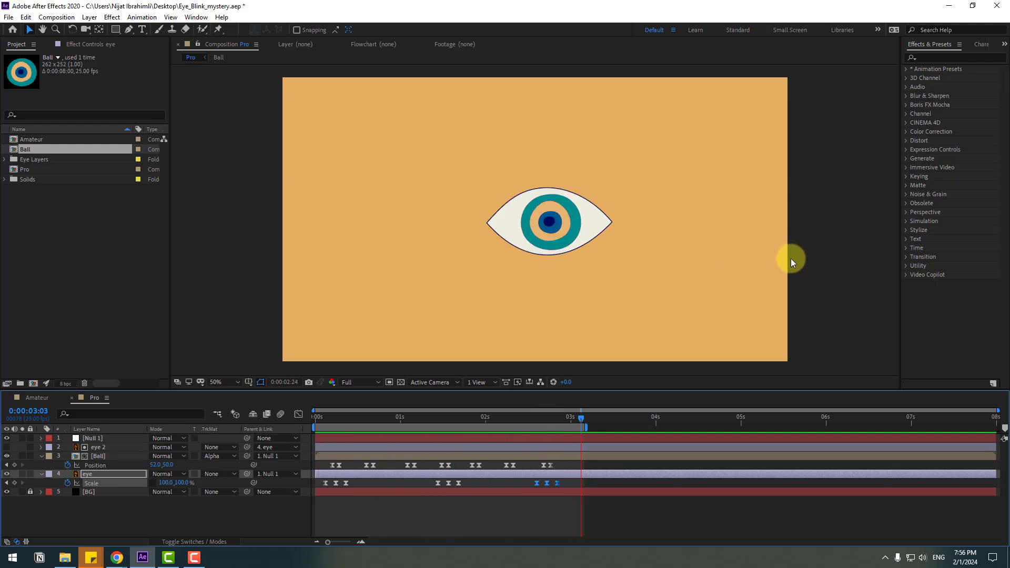
scroll(742, 267, down, 2)
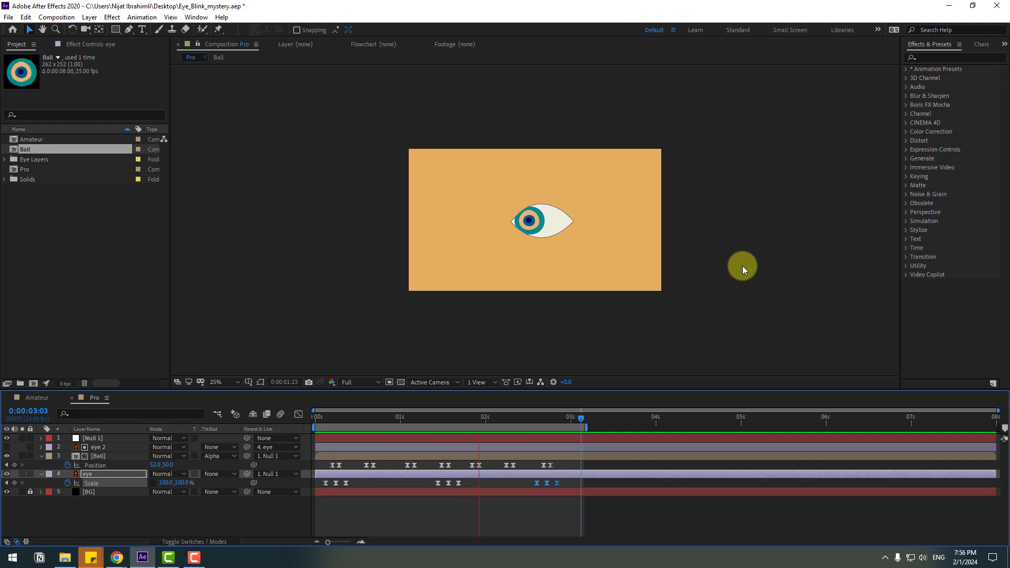
scroll(731, 276, up, 2)
key(space)
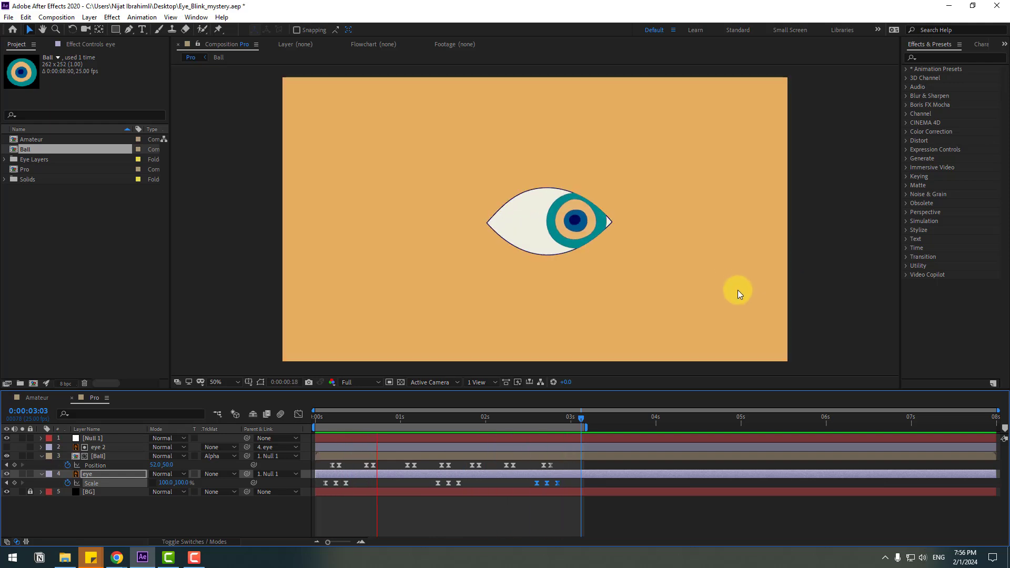
- Keyframe the Null 1 layer's position at 0:00:00:03, at 0:00:00:09 move it right to about 1066, 546, and scrub through the move
click(102, 439)
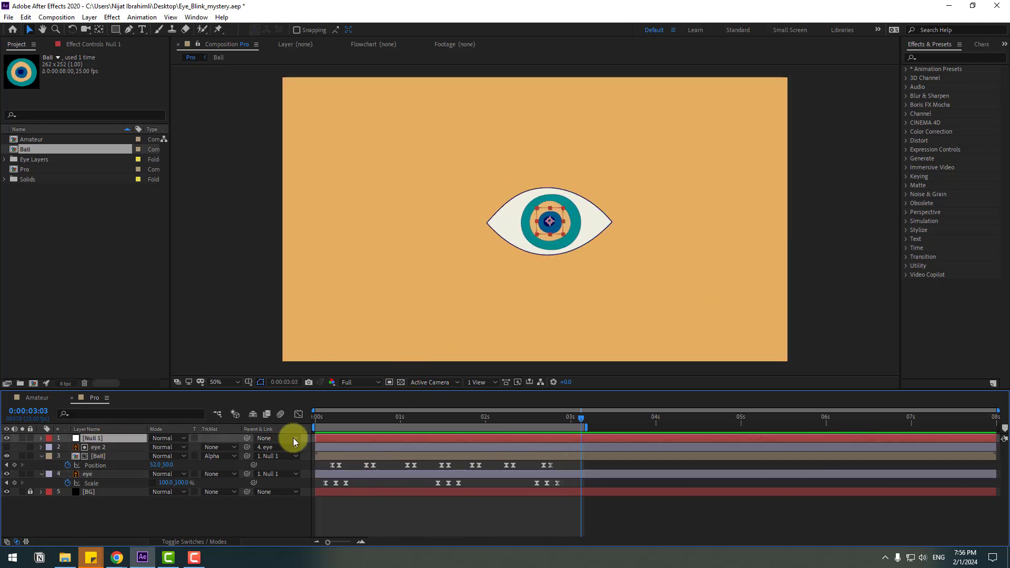
click(327, 420)
drag(327, 422, 326, 419)
key(p)
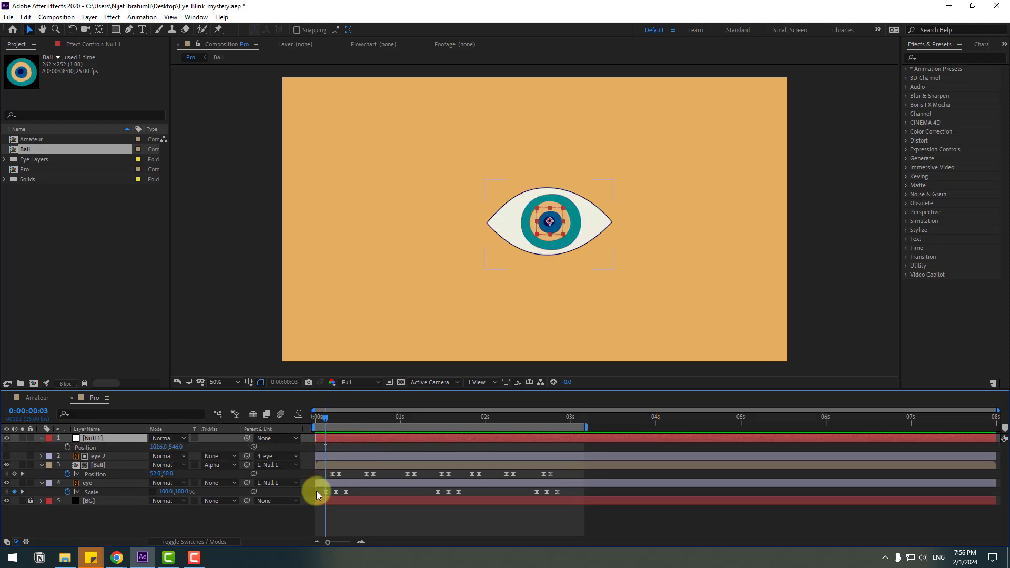
mouse_move(324, 494)
click(68, 448)
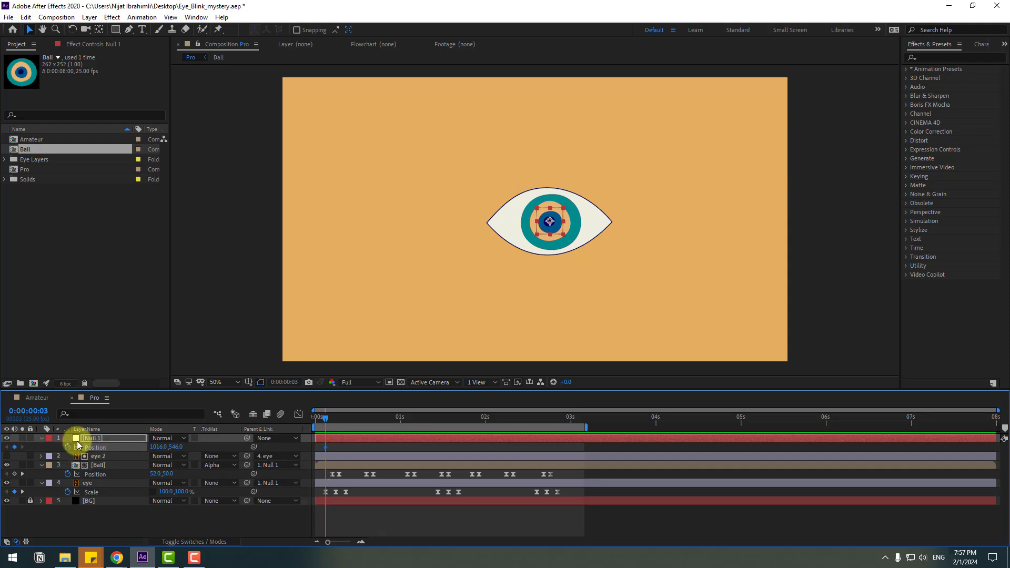
drag(331, 421, 346, 419)
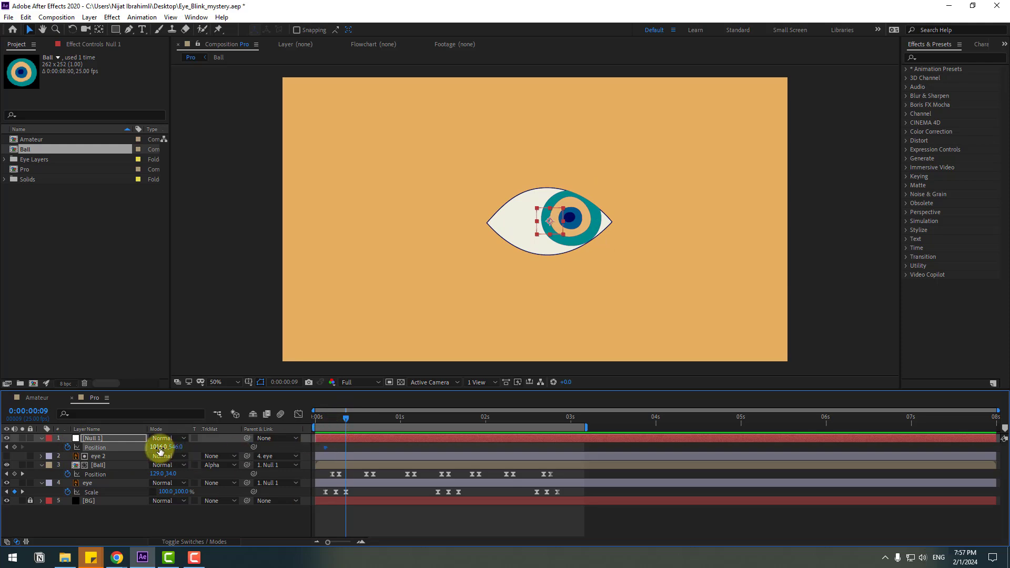
drag(161, 448, 190, 451)
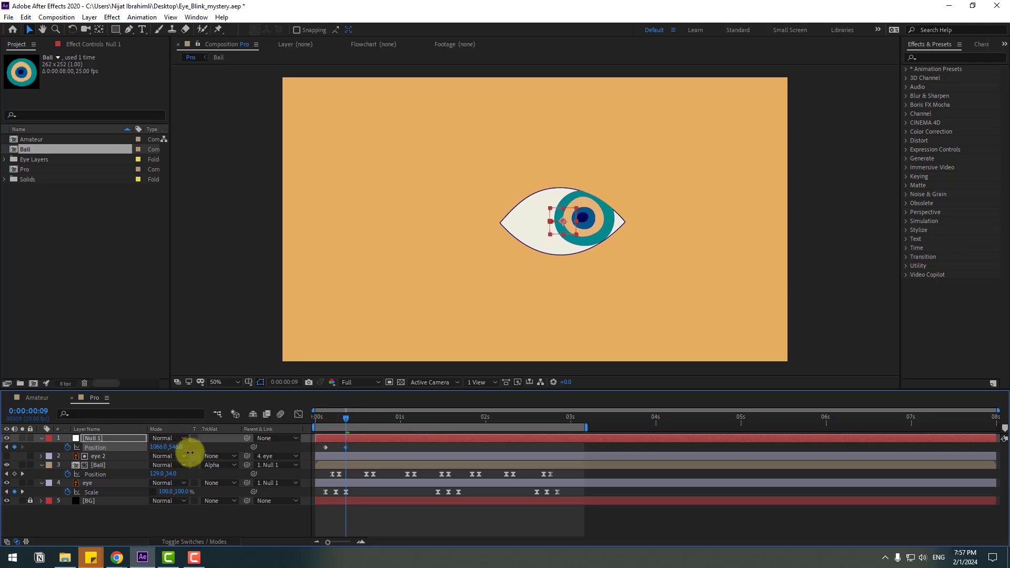
key(period)
drag(340, 419, 336, 414)
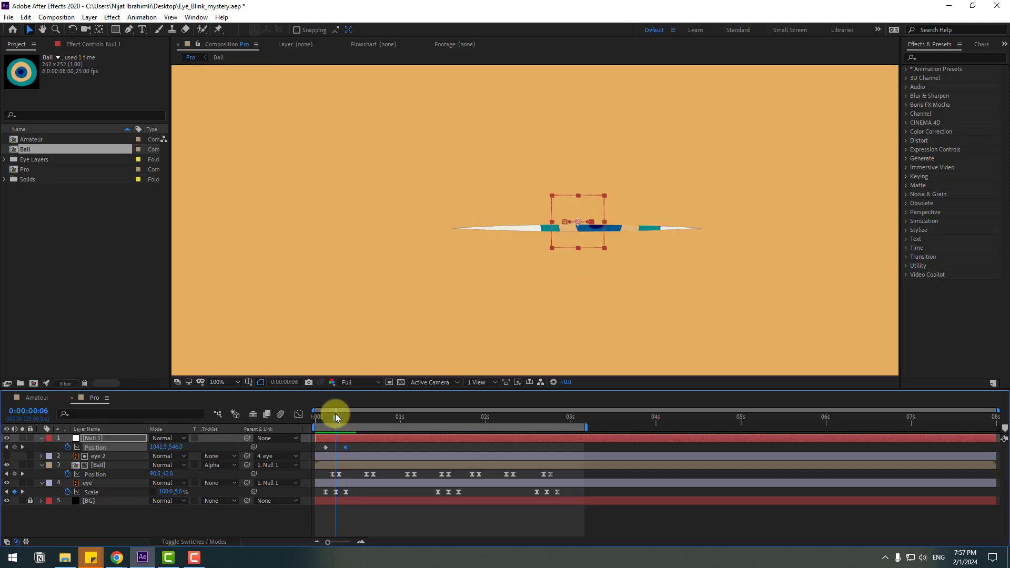
- Lower the Null 1 layer at 0:00:00:06 to a position of about 1041.5, 553 and preview the dip
key(Down)
key(Down)
key(Down)
key(Down)
key(Down)
key(Down)
key(Down)
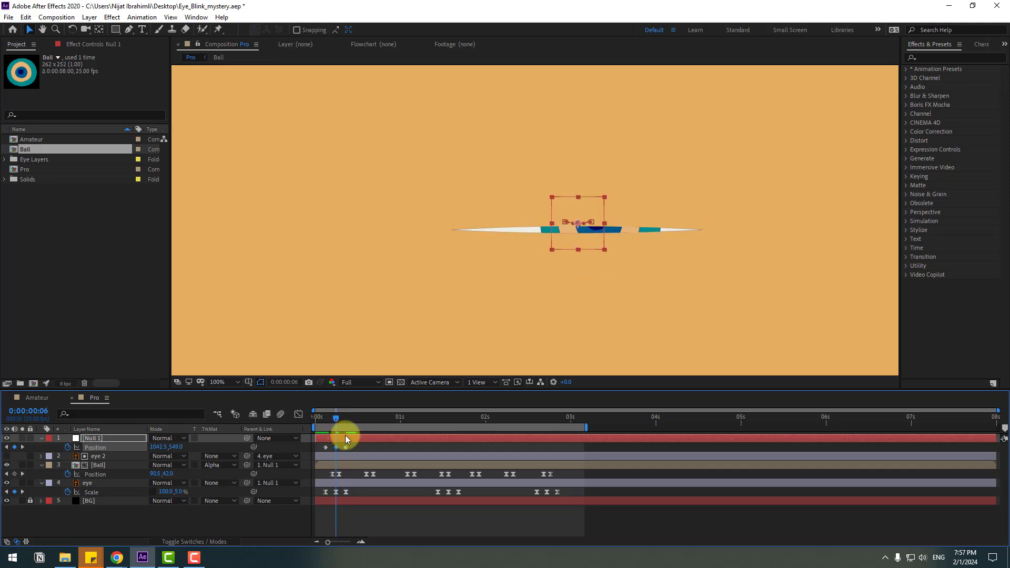
key(comma)
key(space)
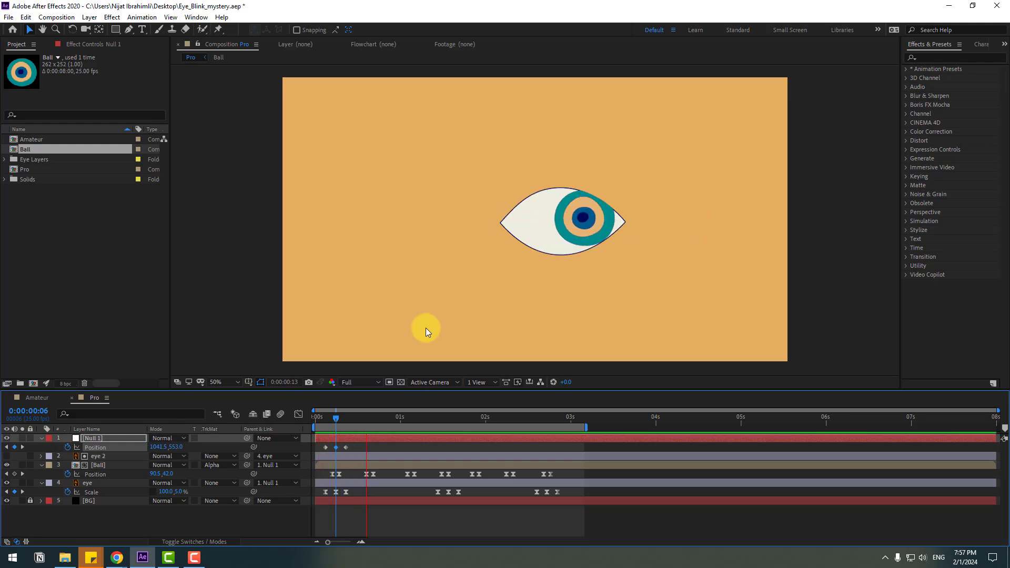
key(space)
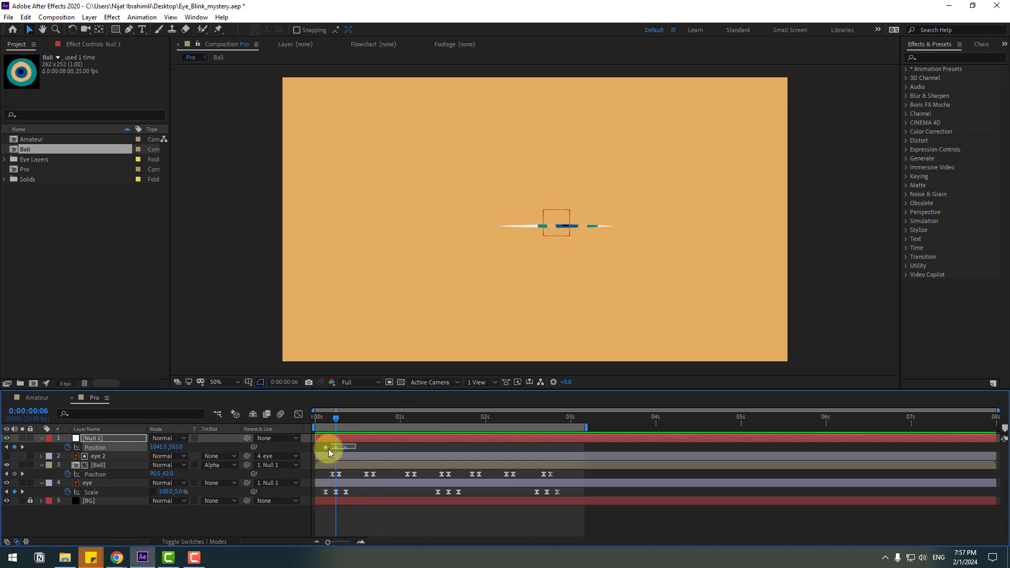
- Apply Easy Ease to Null 1's three position keyframes and preview the eased movement
right_click(326, 448)
mouse_move(368, 441)
click(477, 475)
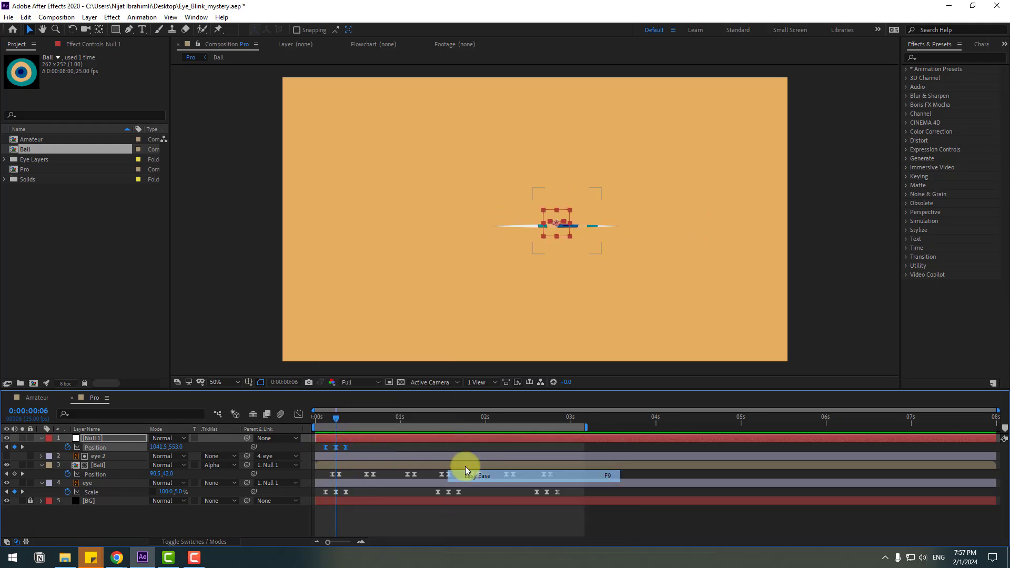
key(space)
key(space)
- Hold Null 1's position with a keyframe at 0:00:00:14, and at 0:00:00:17 move it to about 1083, 552
drag(352, 416, 364, 418)
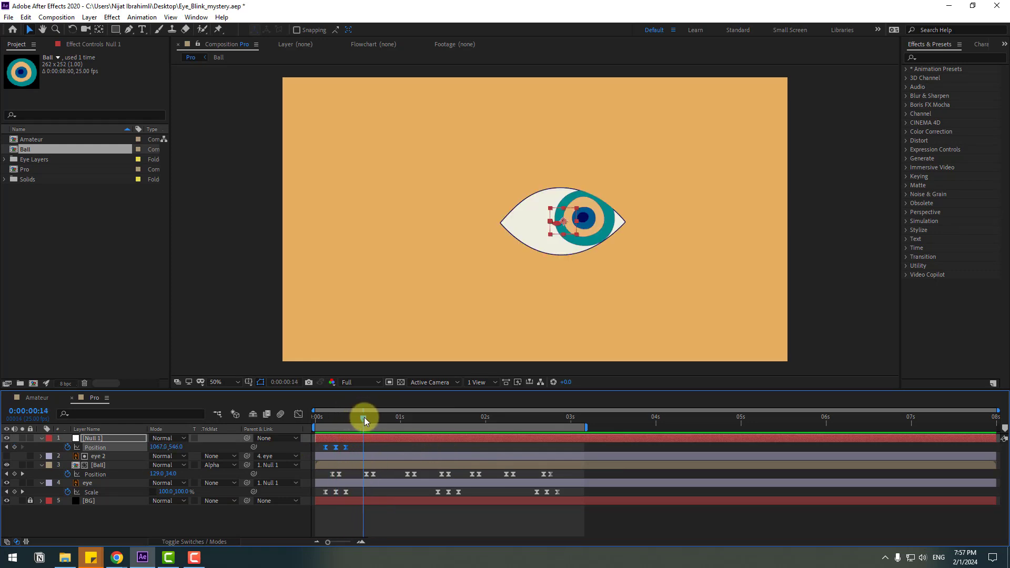
click(14, 447)
key(/)
key(Page_Down)
key(Page_Down)
key(Page_Down)
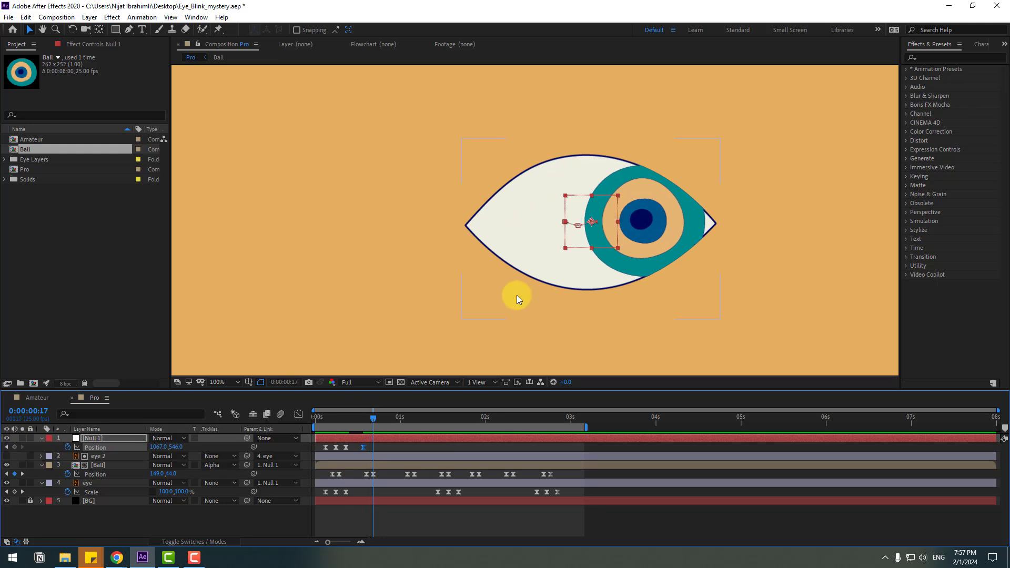
drag(602, 238, 610, 241)
- Set the spatial interpolation of all Null 1 position keyframes to Linear and preview the result
drag(349, 418, 325, 451)
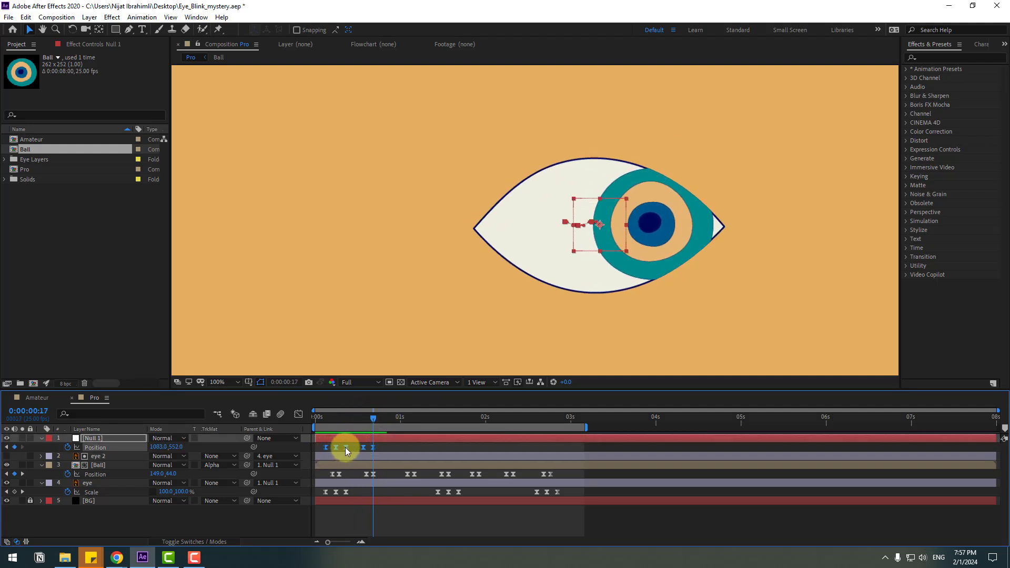
right_click(345, 447)
click(411, 407)
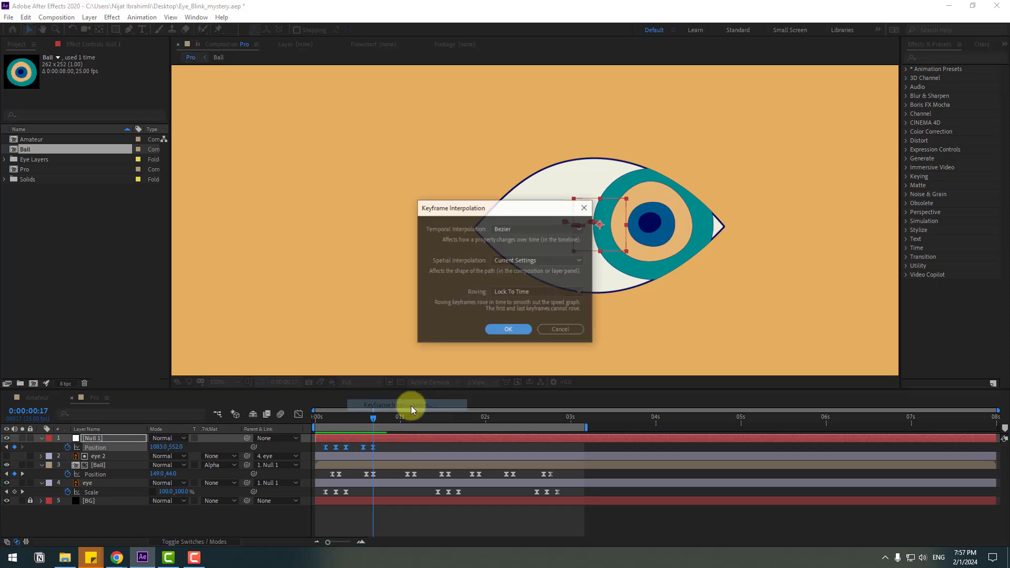
click(515, 261)
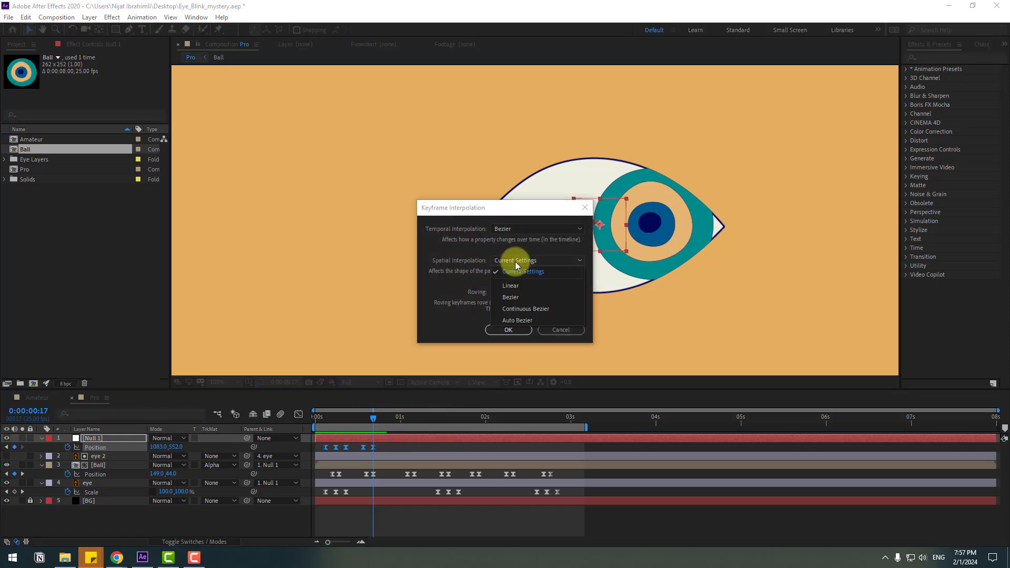
click(507, 289)
click(501, 330)
click(391, 448)
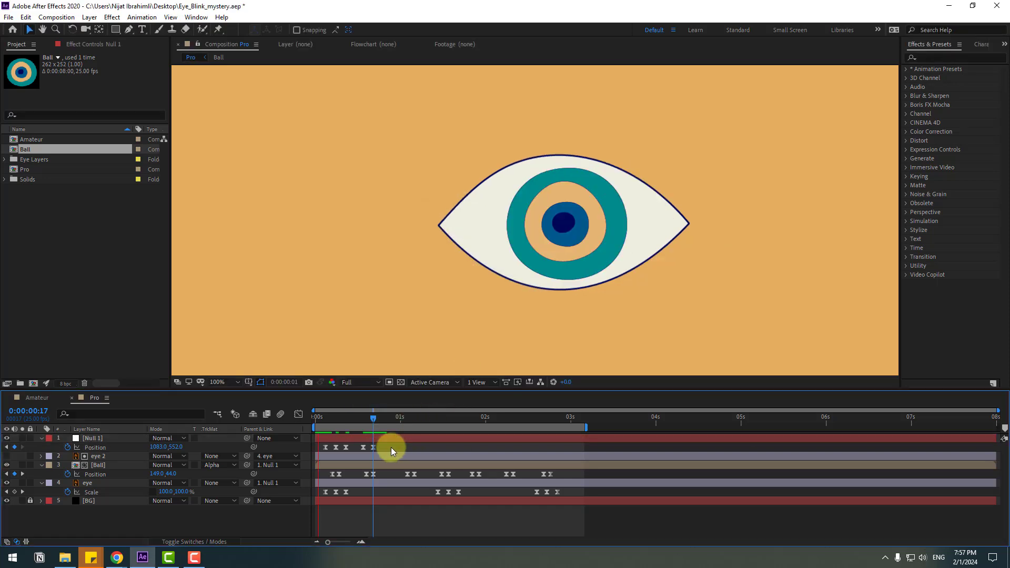
- Hold Null 1's position with a keyframe shortly after 0:00:01:00, and a few frames on move it to about 1071, 547
drag(377, 418, 400, 415)
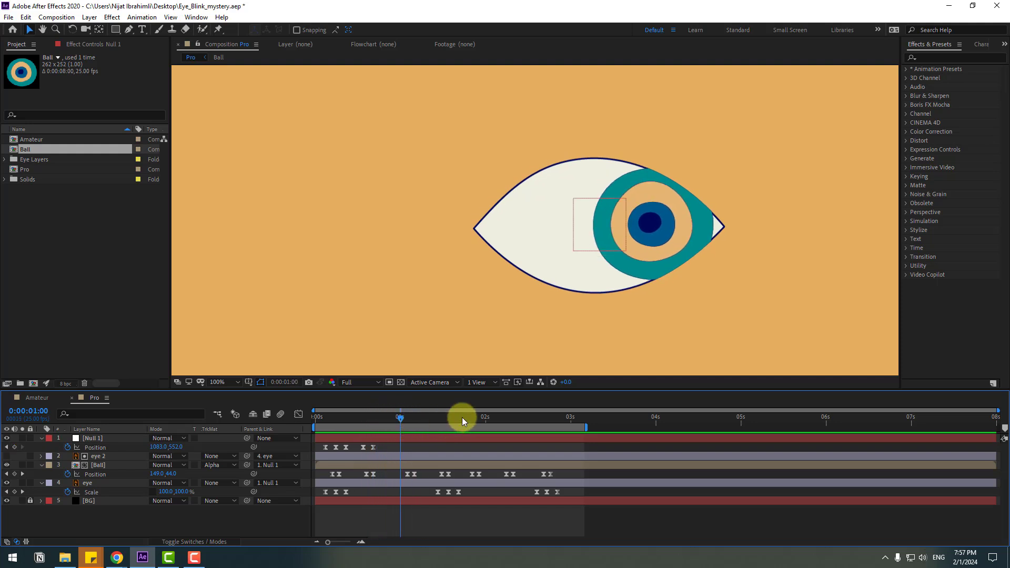
click(15, 447)
drag(409, 415, 417, 418)
drag(611, 244, 604, 241)
- Hold Null 1's position with a keyframe at 0:00:01:09, move it to about 1045, 539 at 0:00:01:17, and preview
drag(399, 447, 431, 420)
click(61, 496)
click(15, 447)
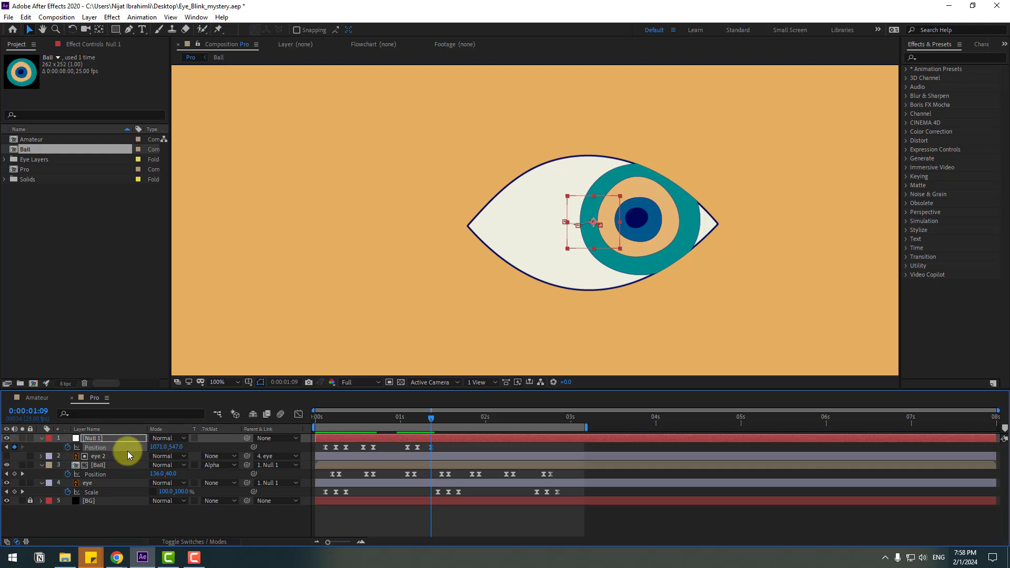
click(452, 419)
click(457, 419)
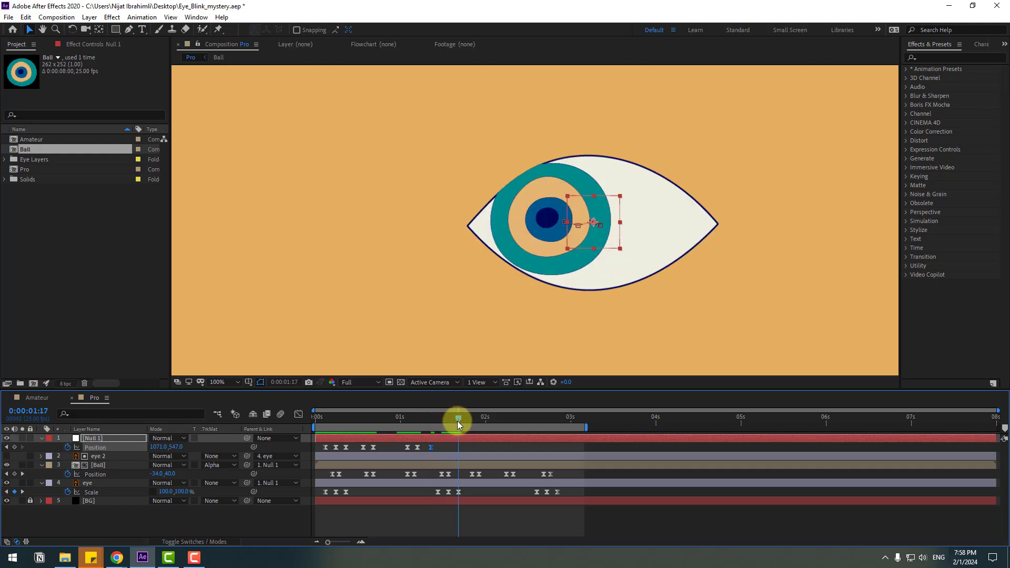
drag(594, 246, 579, 245)
scroll(579, 245, down, 2)
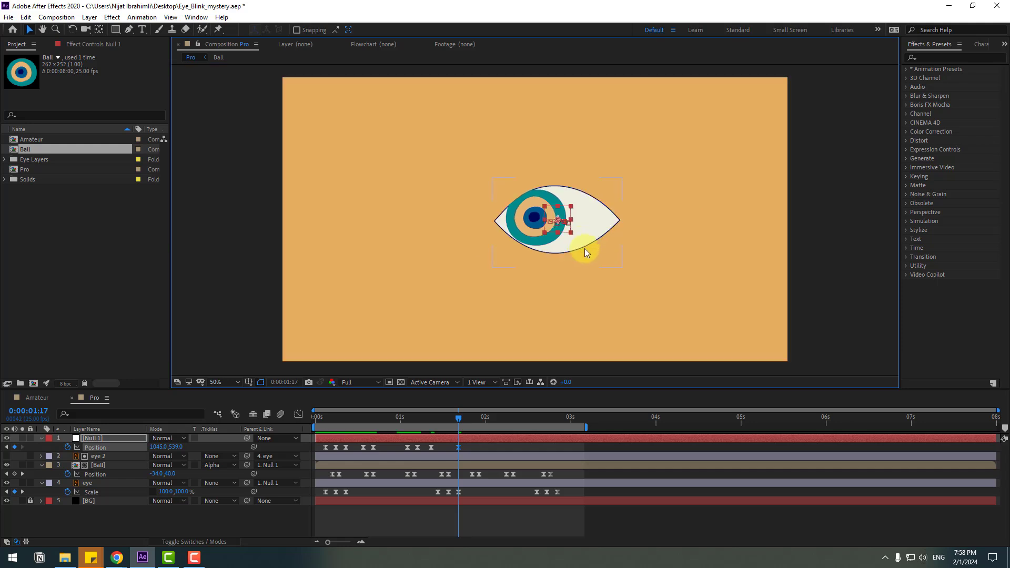
key(space)
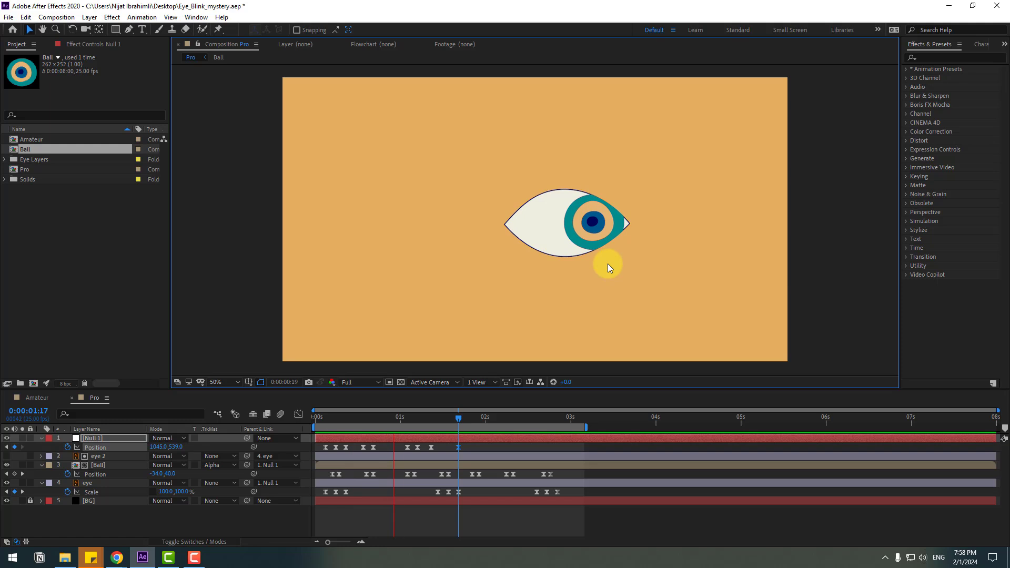
key(space)
- Hold Null 1's position with a keyframe at 0:00:01:20, and at 0:00:01:23 move it to about 1034, 553
scroll(583, 327, up, 2)
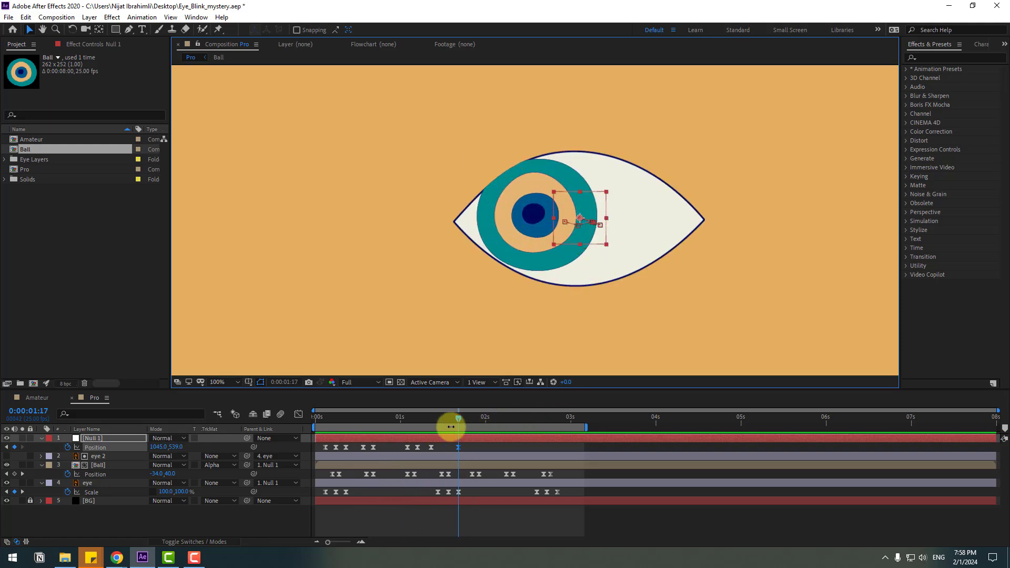
drag(459, 417, 468, 418)
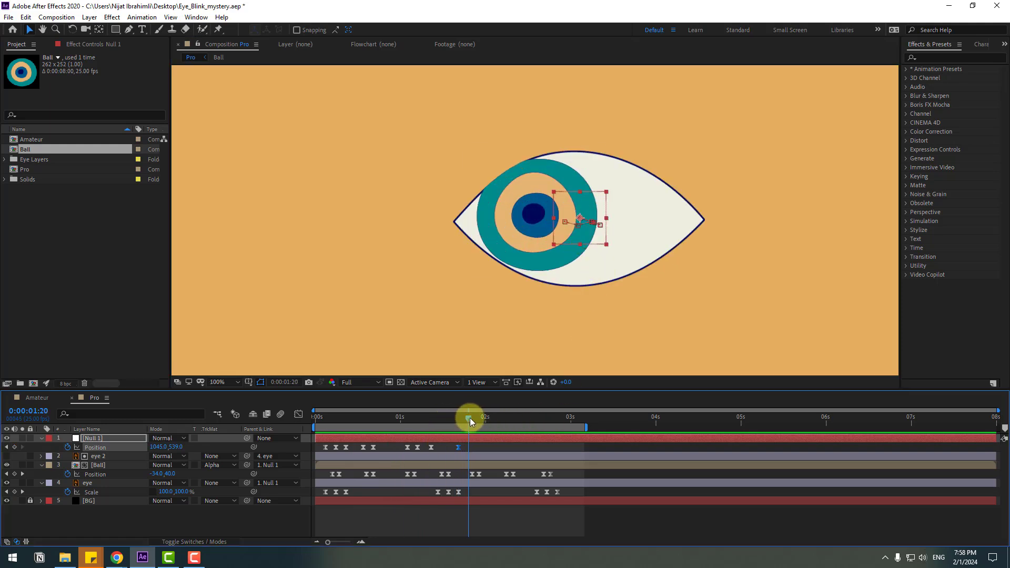
click(14, 447)
key(k)
key(k)
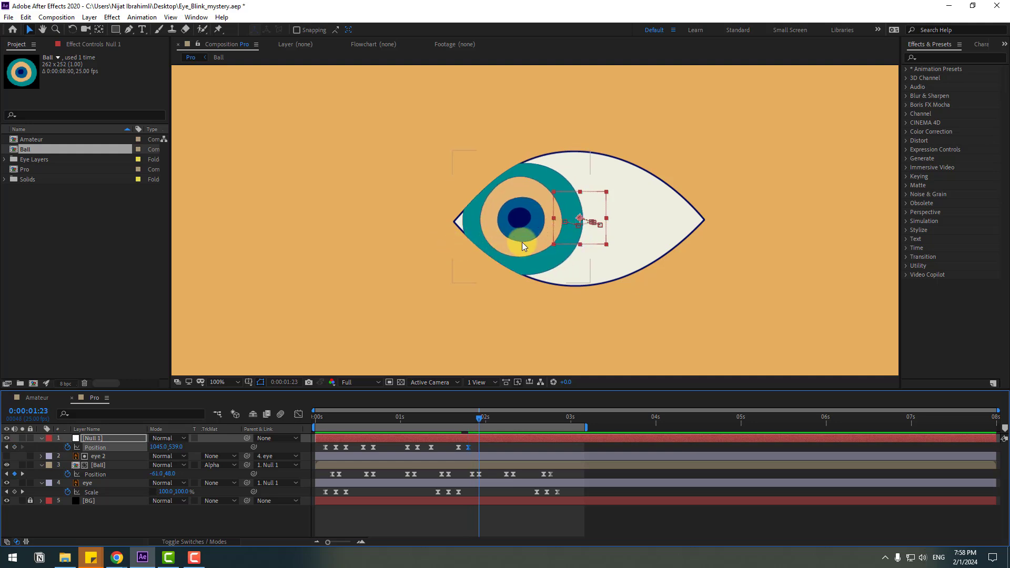
drag(580, 234, 578, 242)
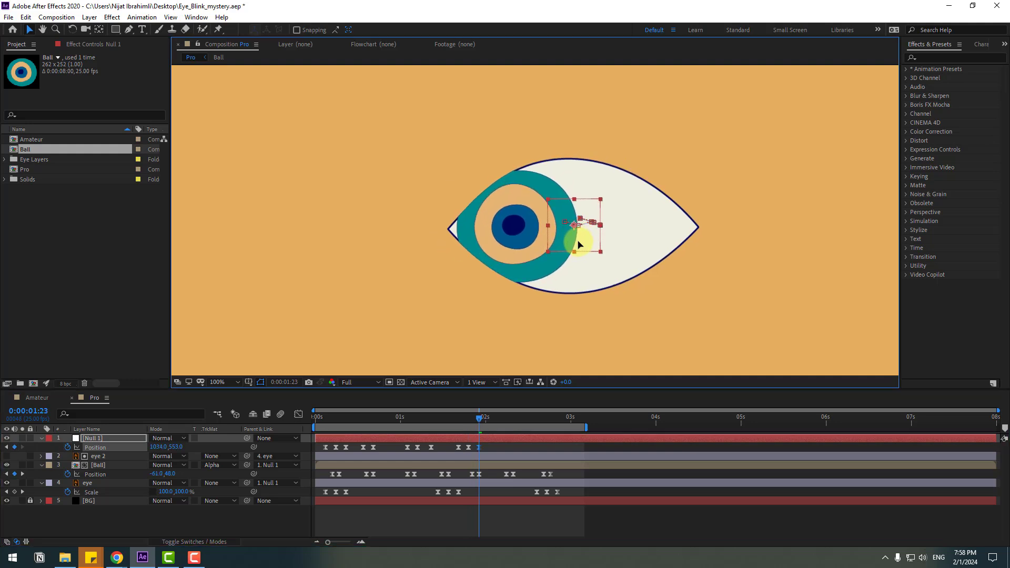
- Hold Null 1's position with a keyframe at 0:00:02:04, and at 0:00:02:08 move it to about 1046, 547
drag(495, 418, 500, 420)
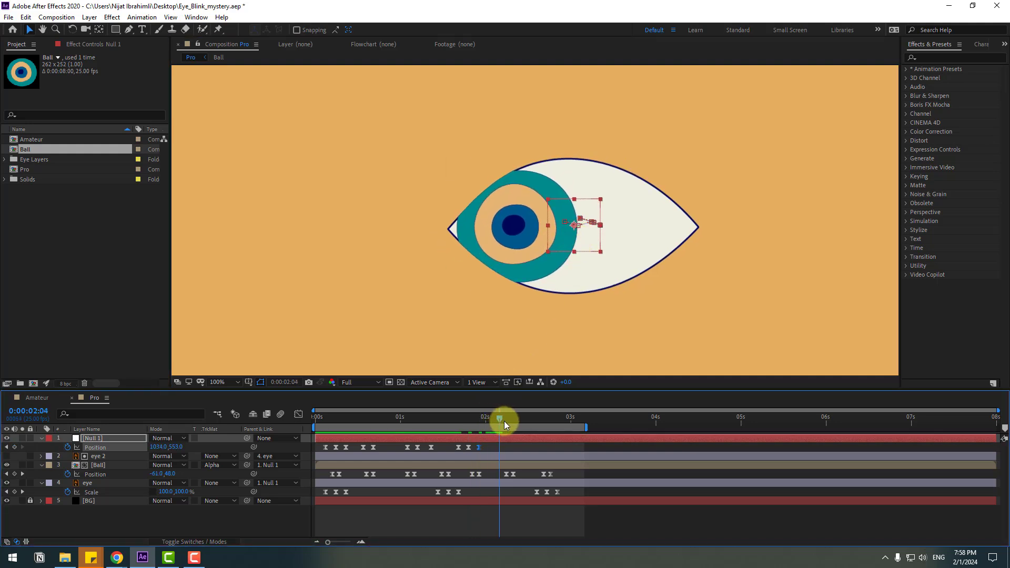
click(15, 447)
key(k)
key(Page_Down)
drag(575, 245, 583, 243)
- Select Null 1's position keyframes at 0:00:01:20 and 0:00:01:23 and preview the eye's movement
click(476, 450)
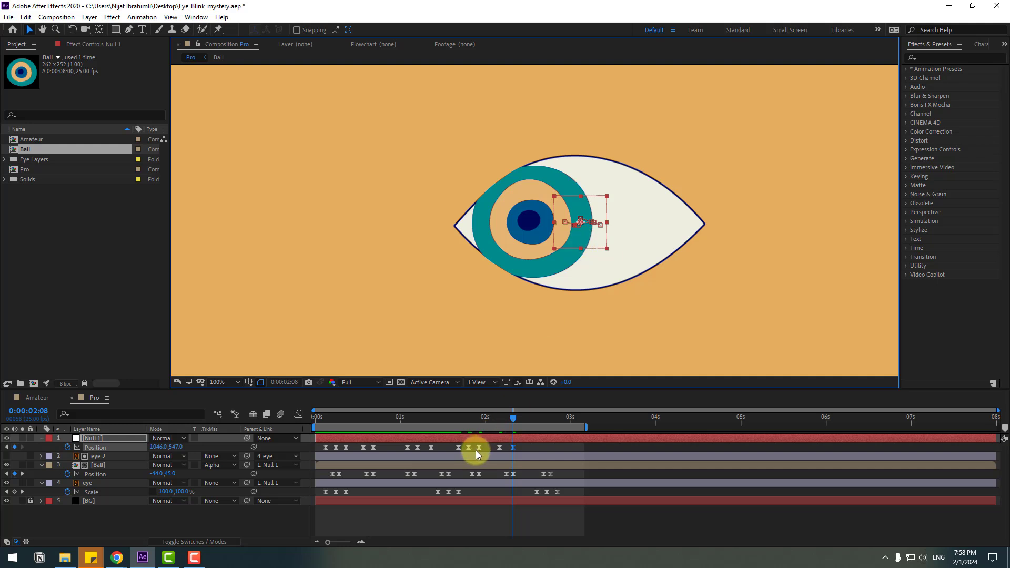
shift+click(469, 448)
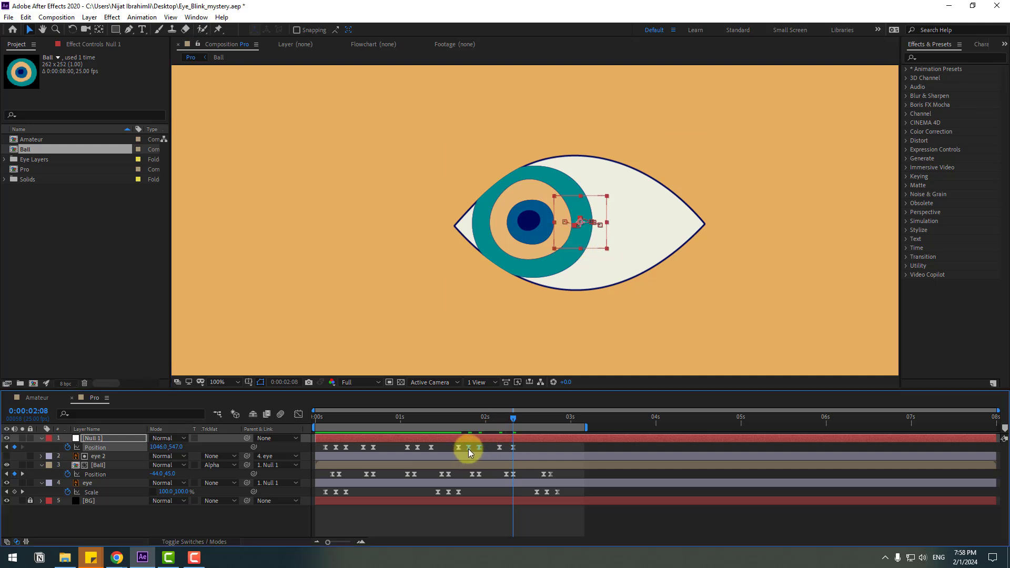
scroll(605, 264, down, 2)
key(space)
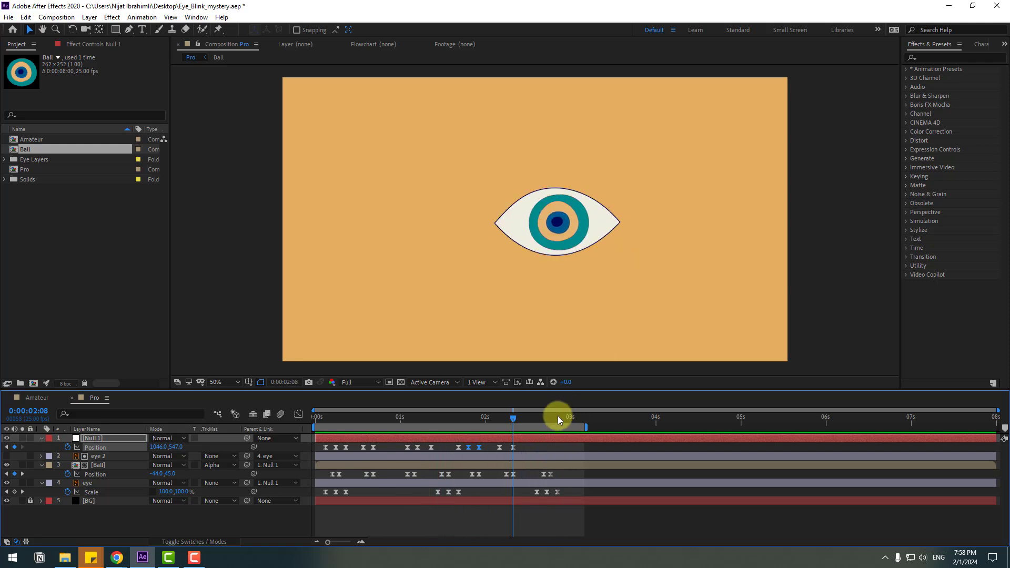
key(space)
- Hold Null 1's position with a keyframe at 0:00:02:15, paste a copy of its first position keyframe at 0:00:02:21, and preview
drag(524, 420, 537, 422)
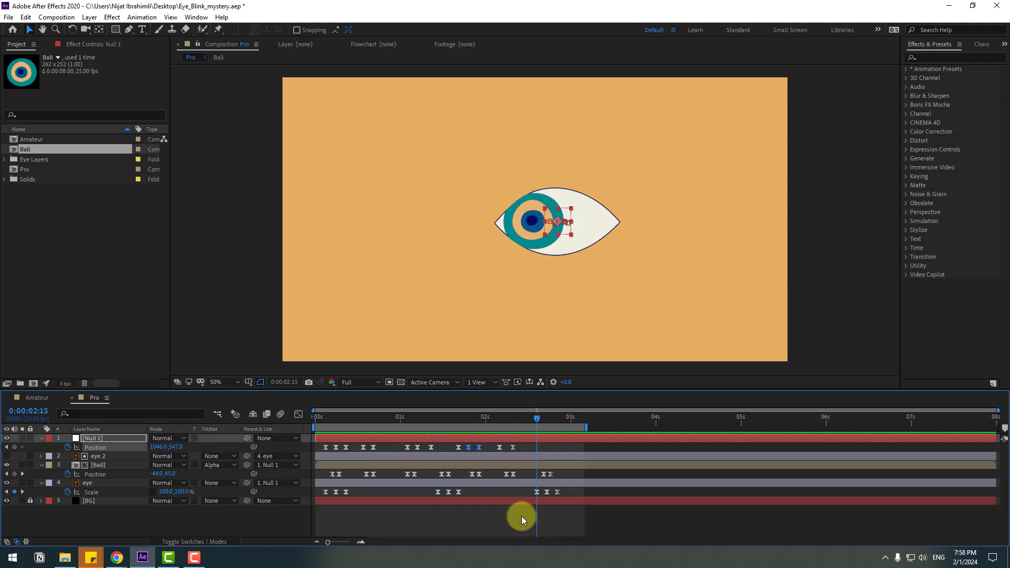
click(537, 493)
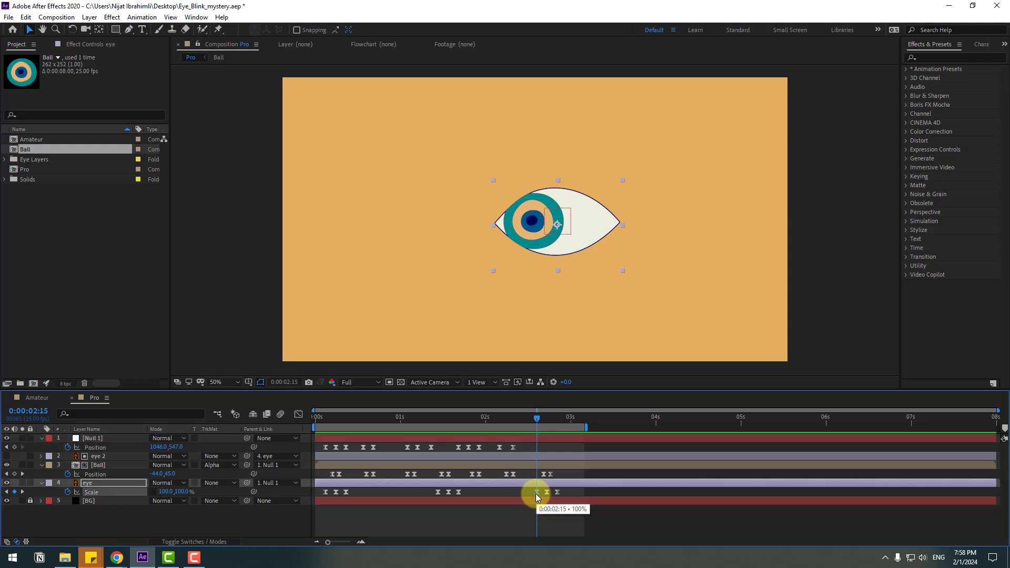
click(14, 448)
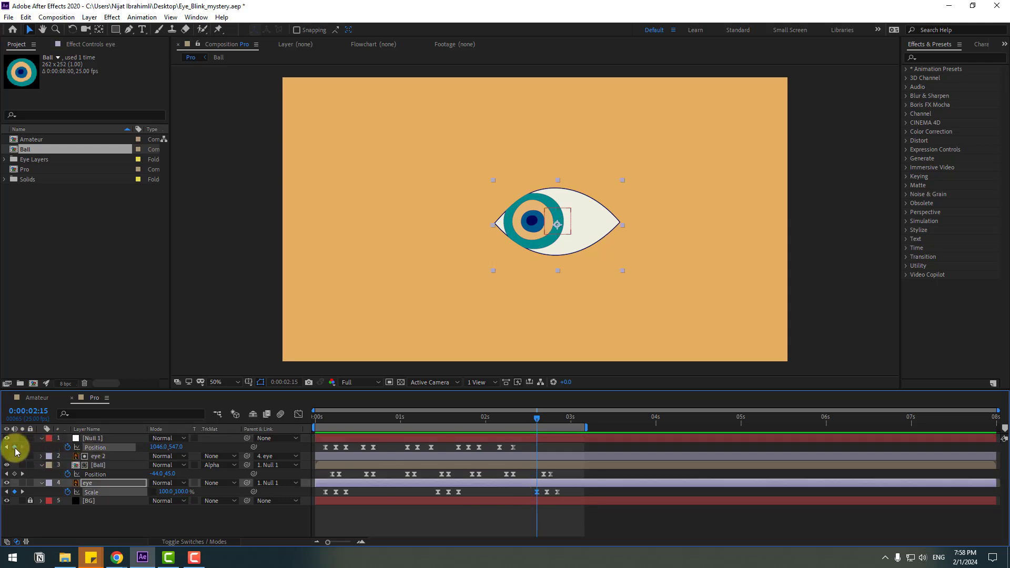
drag(545, 419, 558, 421)
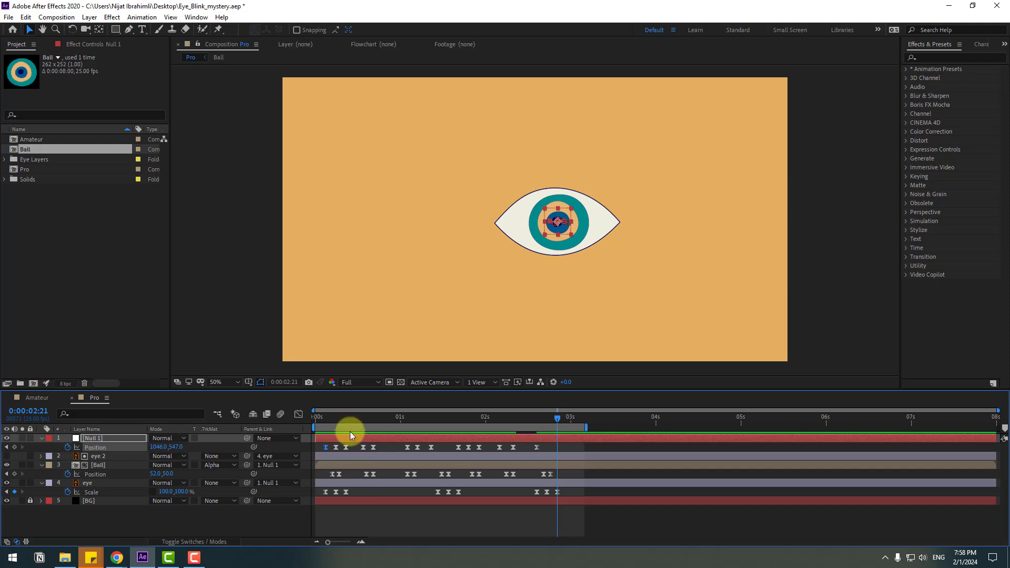
key(ctrl+v)
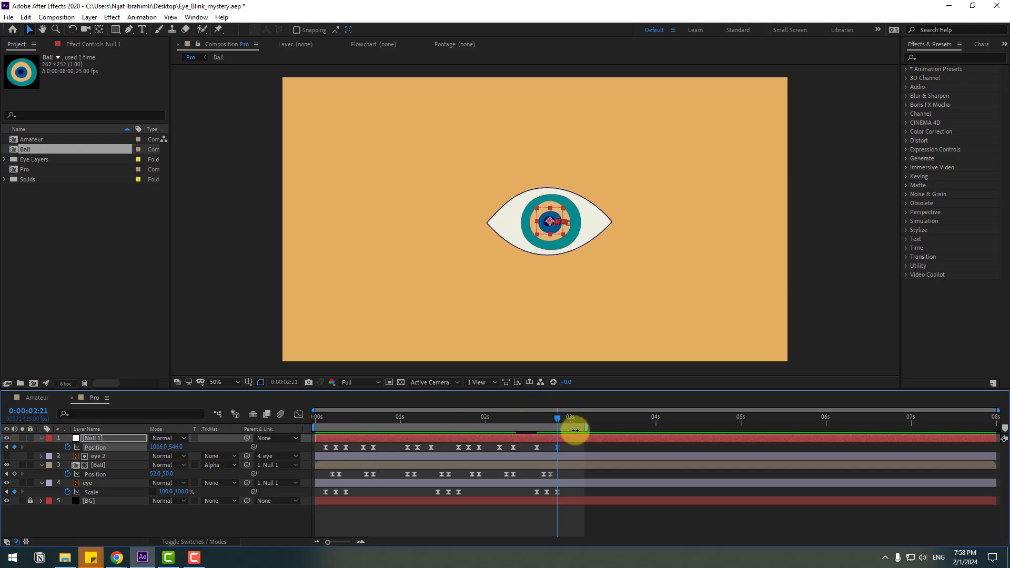
click(602, 448)
key(space)
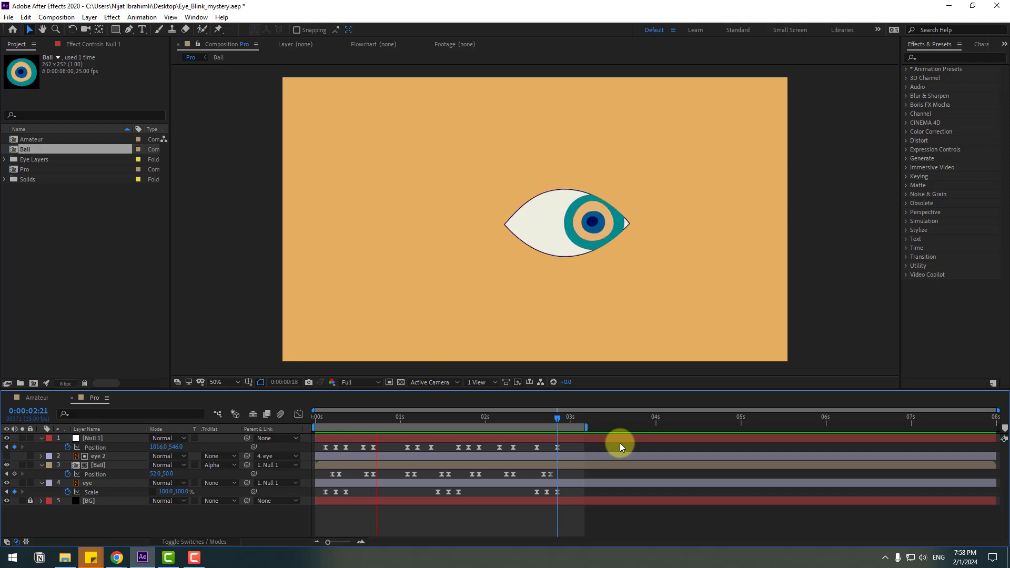
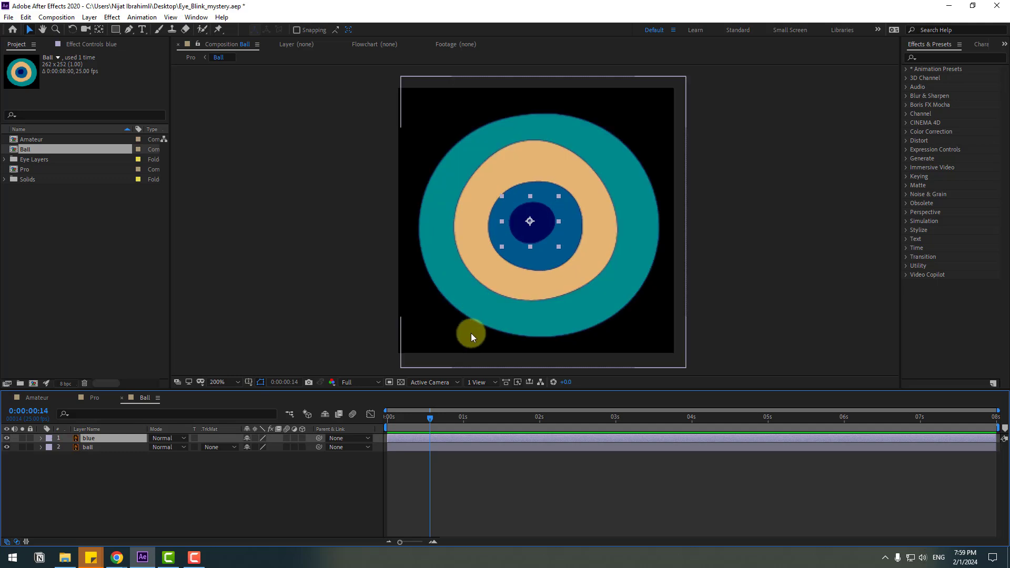
- In the Ball composition, keyframe the blue layer's scale at 0:00:00:14, enlarge it to 260% at 0:00:00:20, and continuously rasterize the layer
key(s)
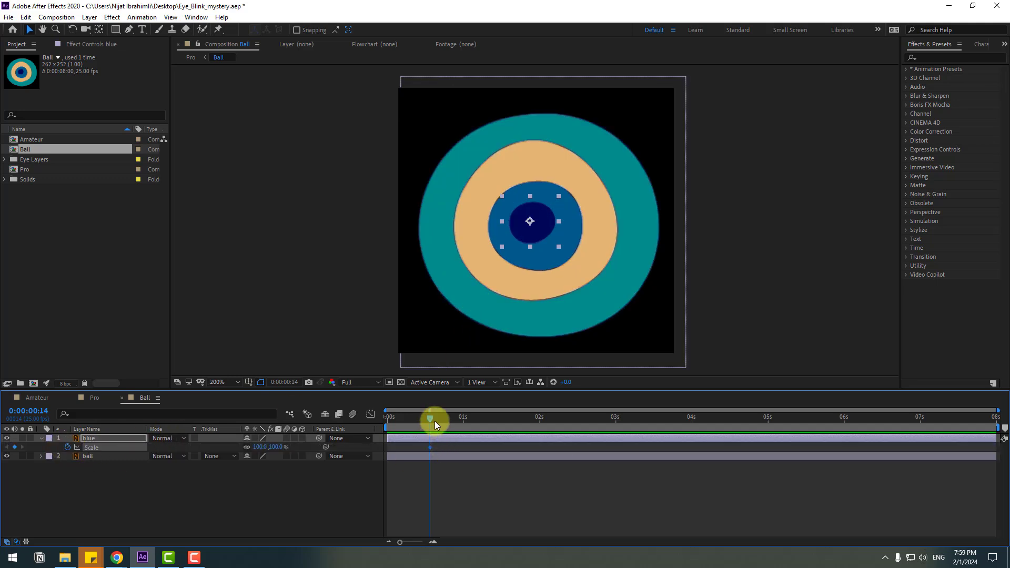
drag(434, 419, 448, 419)
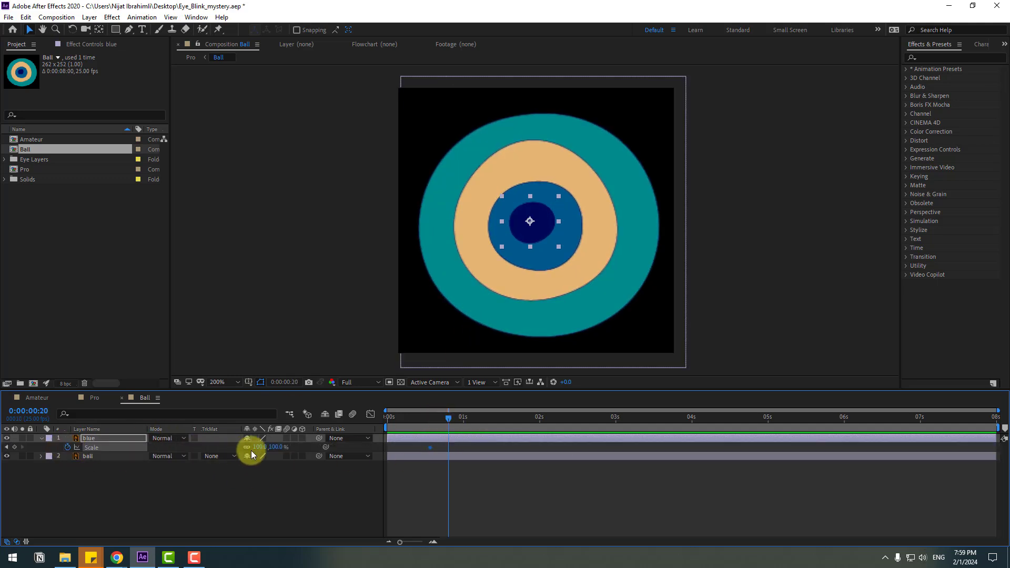
drag(263, 447, 321, 421)
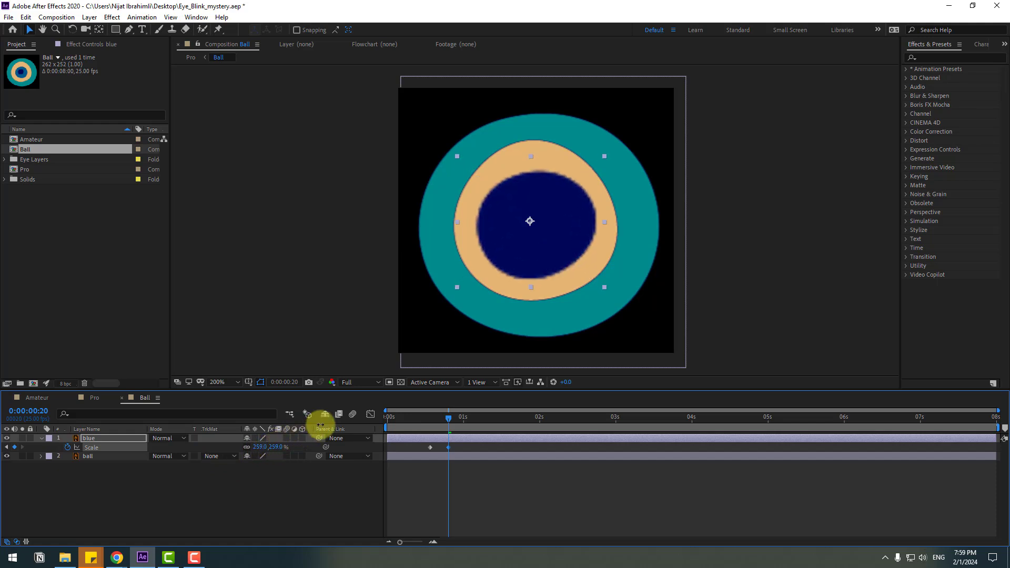
click(255, 437)
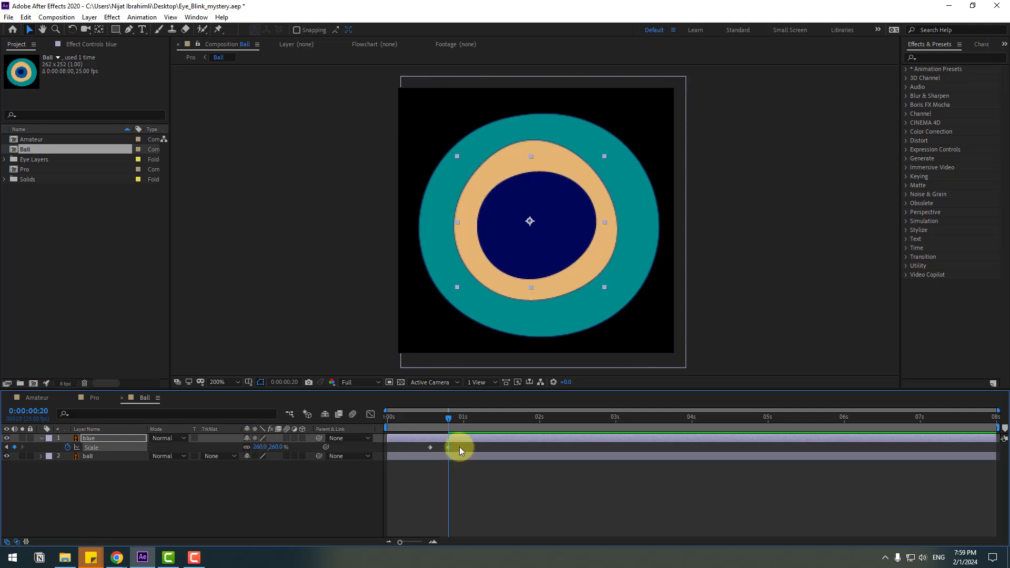
- Apply Easy Ease to both scale keyframes of the blue layer
right_click(430, 447)
mouse_move(438, 442)
click(580, 474)
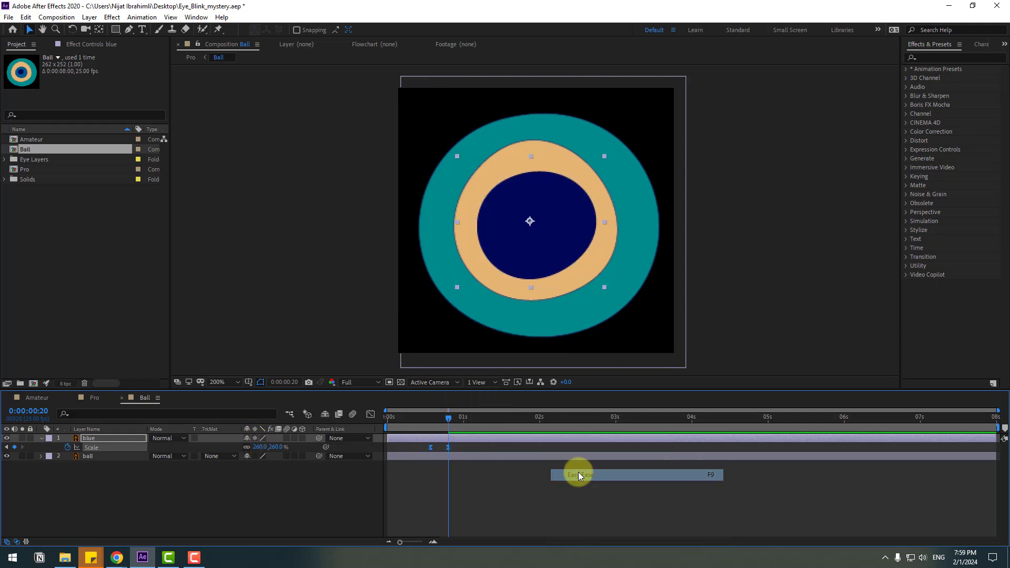
- Preview the pupil dilation in the Pro composition and inspect the eye around 0:00:00:15
click(93, 398)
key(space)
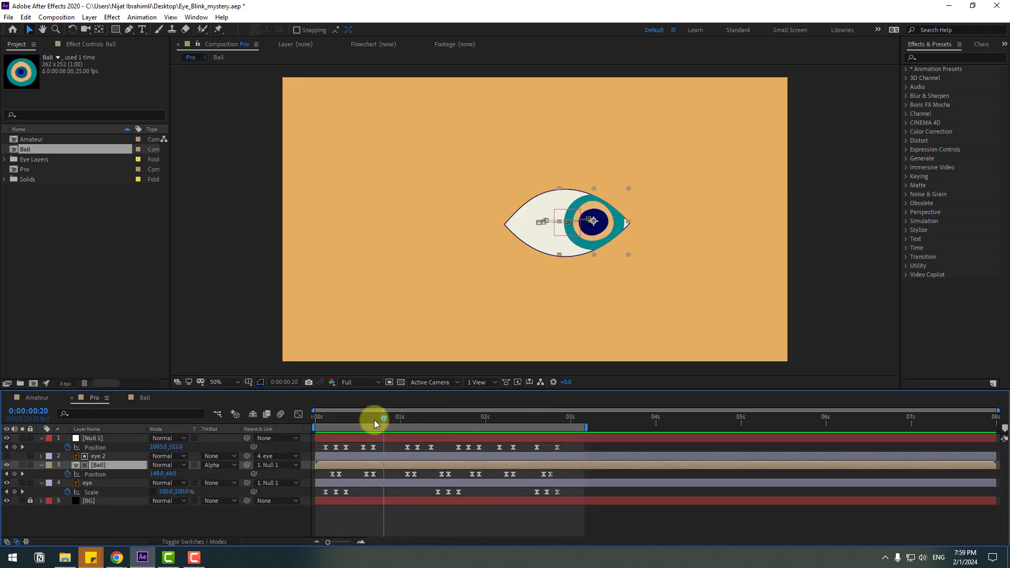
mouse_move(374, 420)
mouse_down()
mouse_move(358, 418)
mouse_move(366, 418)
mouse_up()
scroll(642, 270, up, 2)
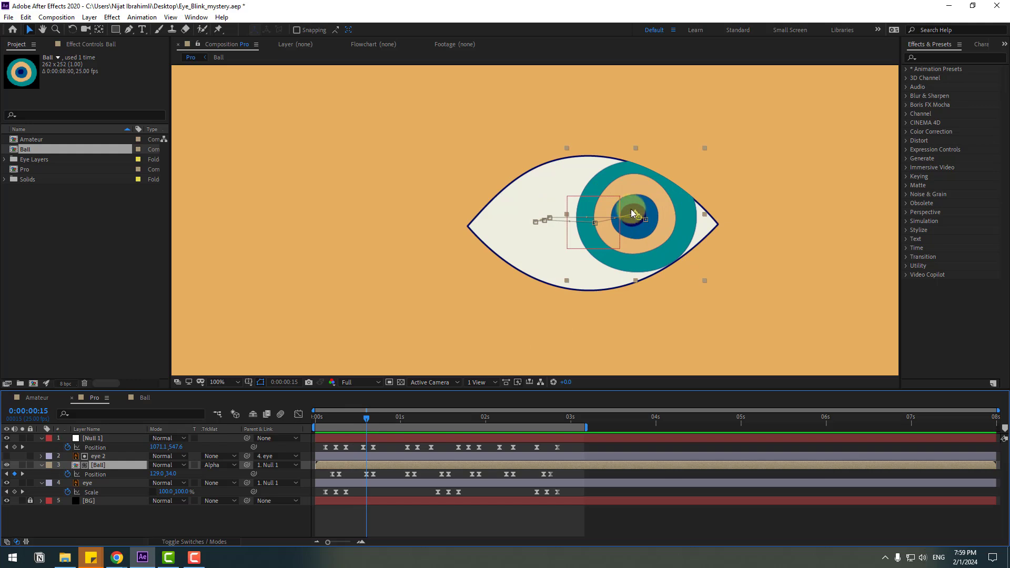
- In the Ball composition, hold the blue layer's scale with a keyframe at 0:00:01:11 and set it to 100% at 0:00:01:17
drag(366, 417, 438, 411)
click(134, 401)
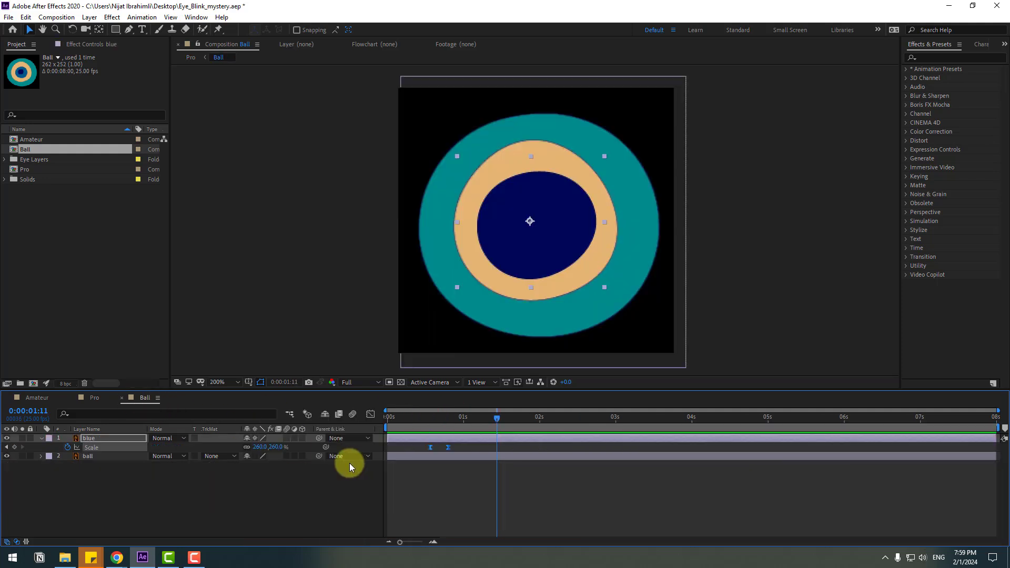
drag(509, 422, 515, 419)
click(260, 447)
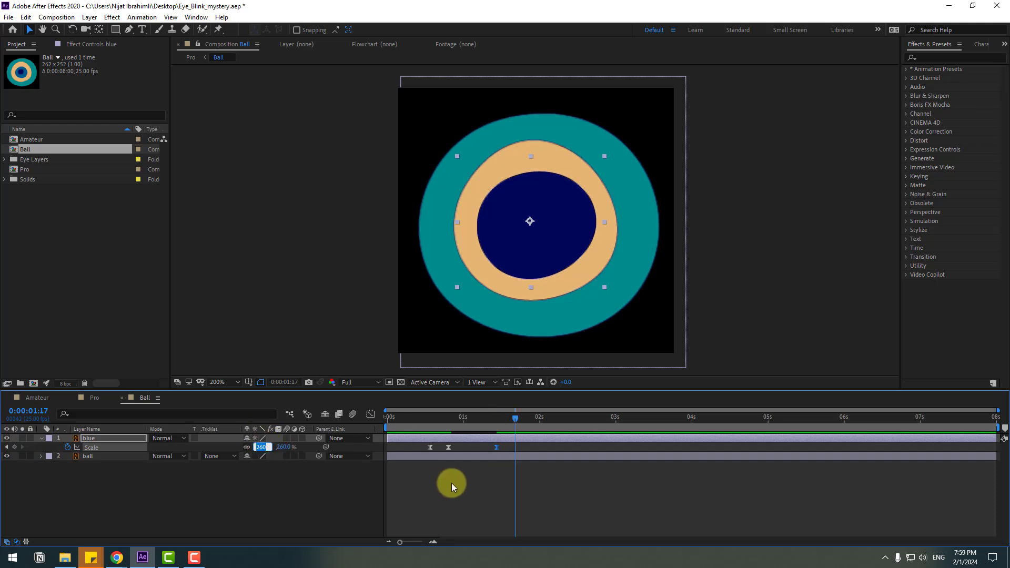
text(100)
key(Return)
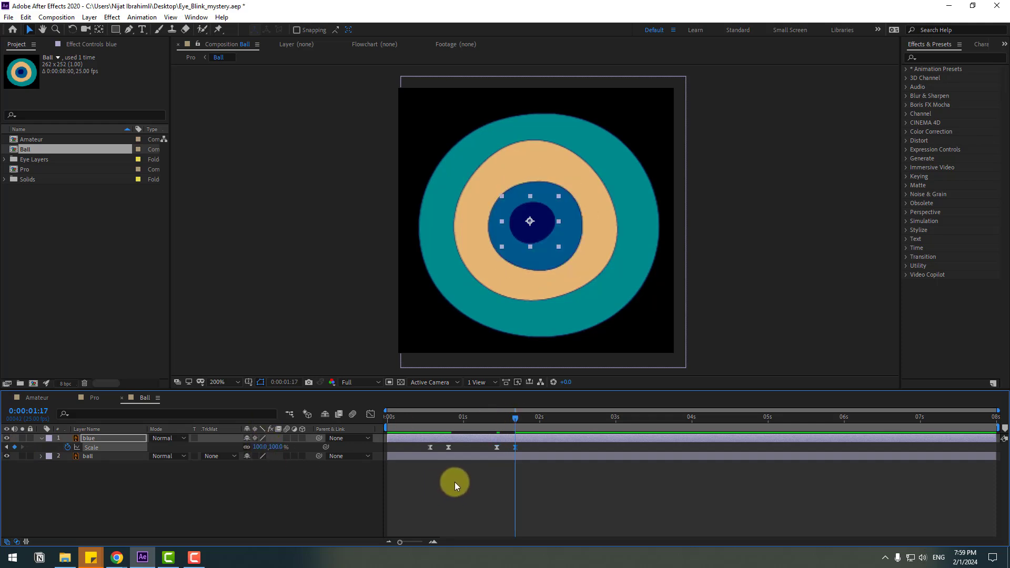
- Hold the blue layer's scale with a keyframe at 0:00:02:05 and enlarge it to 252% at 0:00:02:11
click(94, 398)
drag(436, 418, 523, 420)
click(126, 399)
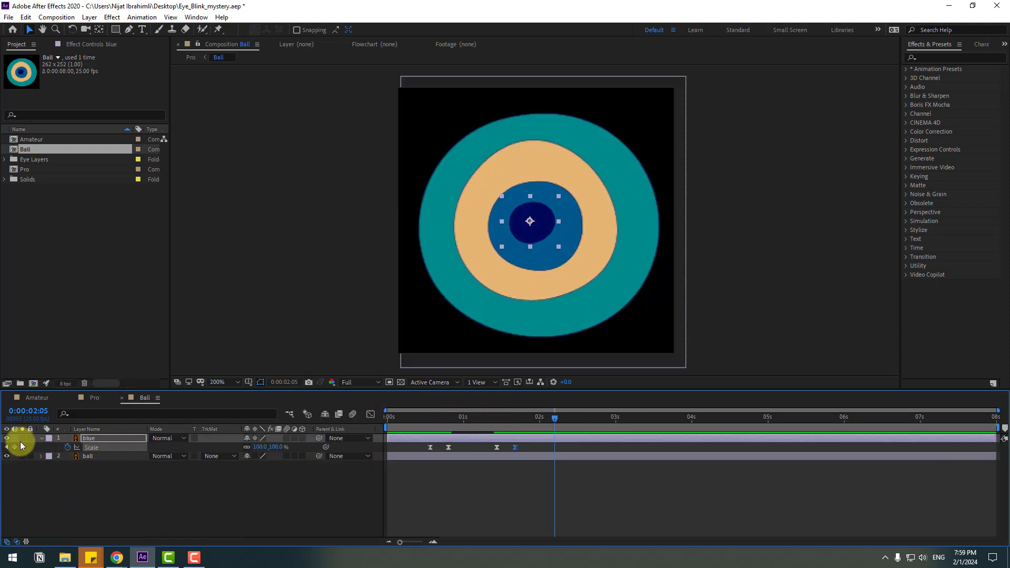
click(18, 446)
drag(564, 418, 573, 418)
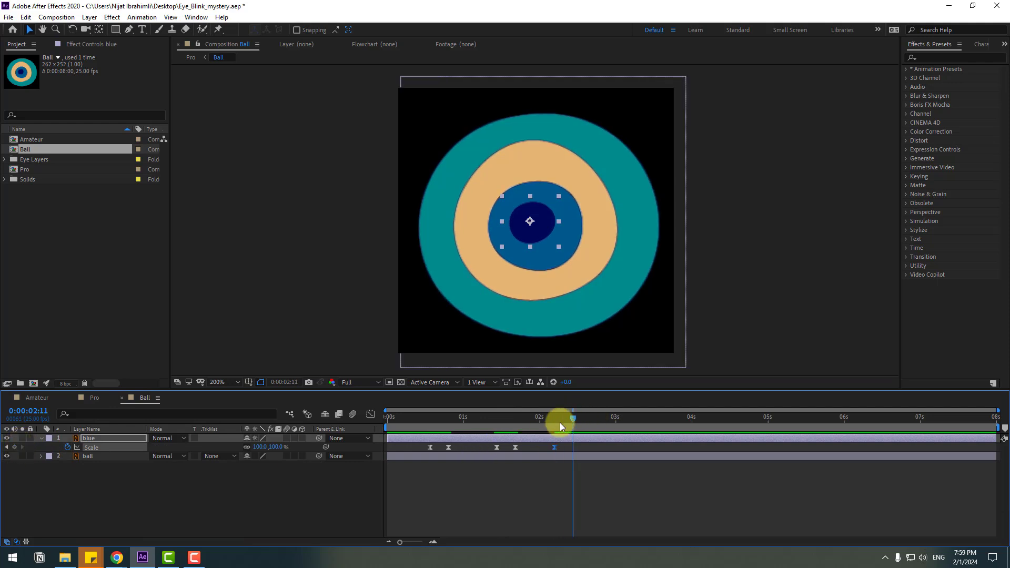
drag(262, 447, 310, 426)
- Compare timing with the Pro composition and move the blue layer's last four scale keyframes about five frames earlier
click(85, 398)
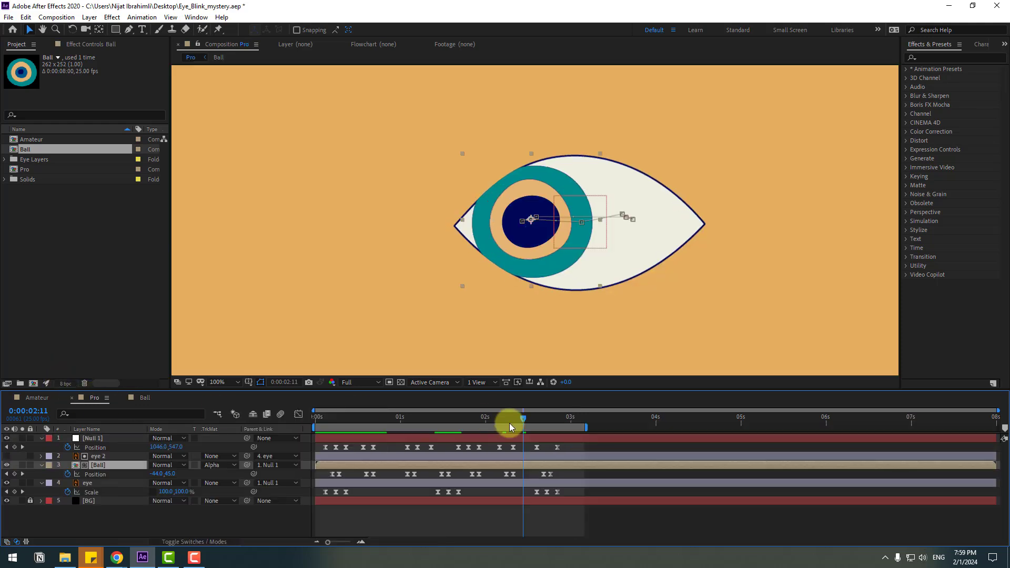
drag(491, 416, 481, 447)
click(144, 397)
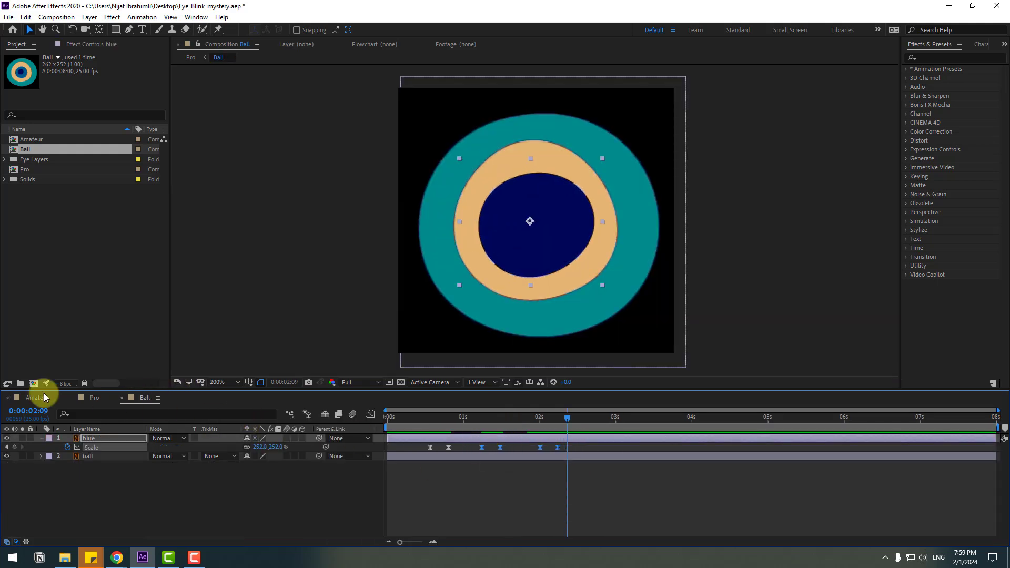
- Hold the blue layer's enlarged scale with a keyframe at about 0:00:02:11 and return it to its original size at 0:00:02:16
drag(568, 421, 588, 418)
click(235, 497)
click(15, 447)
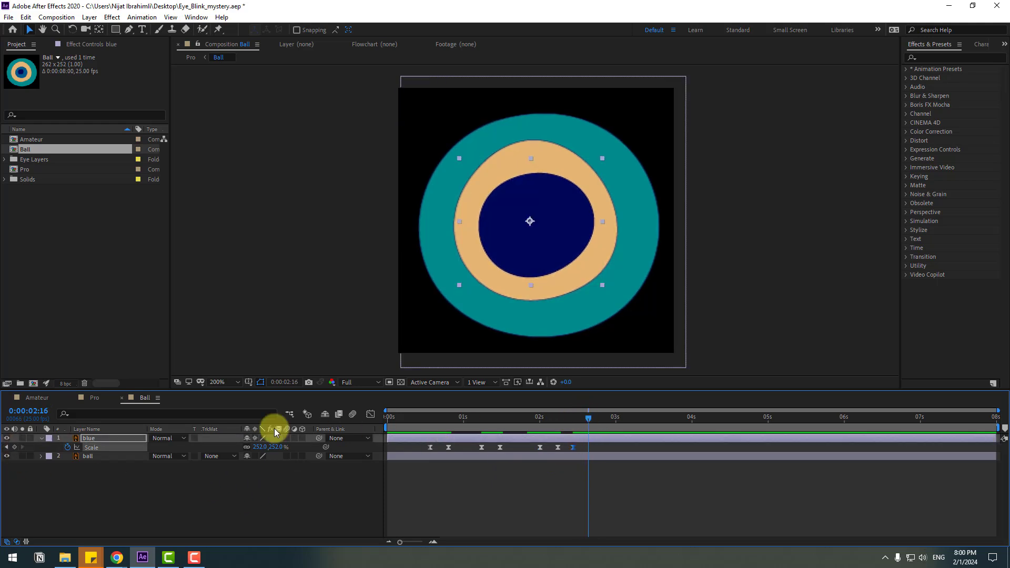
click(259, 448)
- Play the full eye animation in the Pro composition and examine it at different magnifications
click(90, 399)
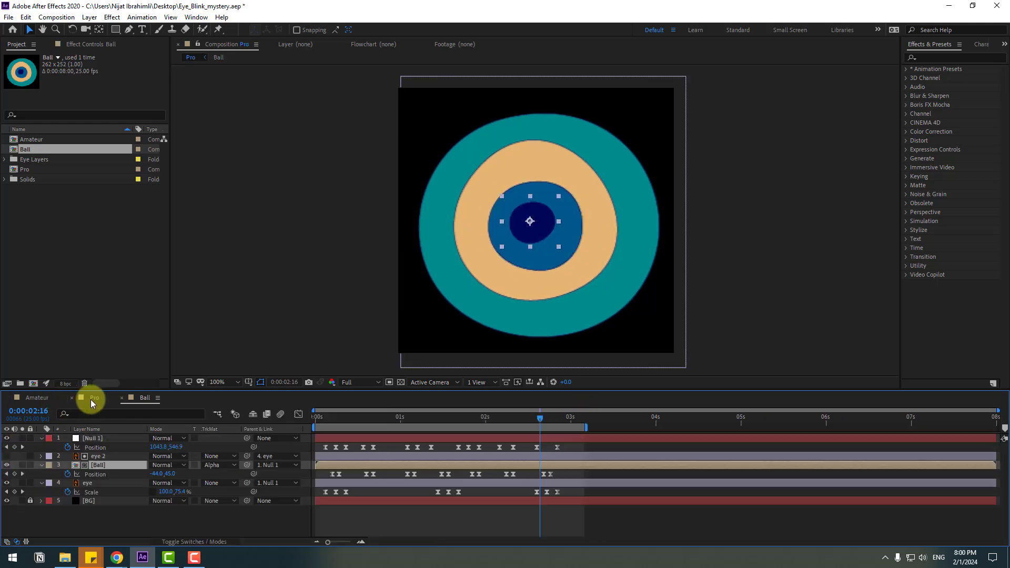
key(space)
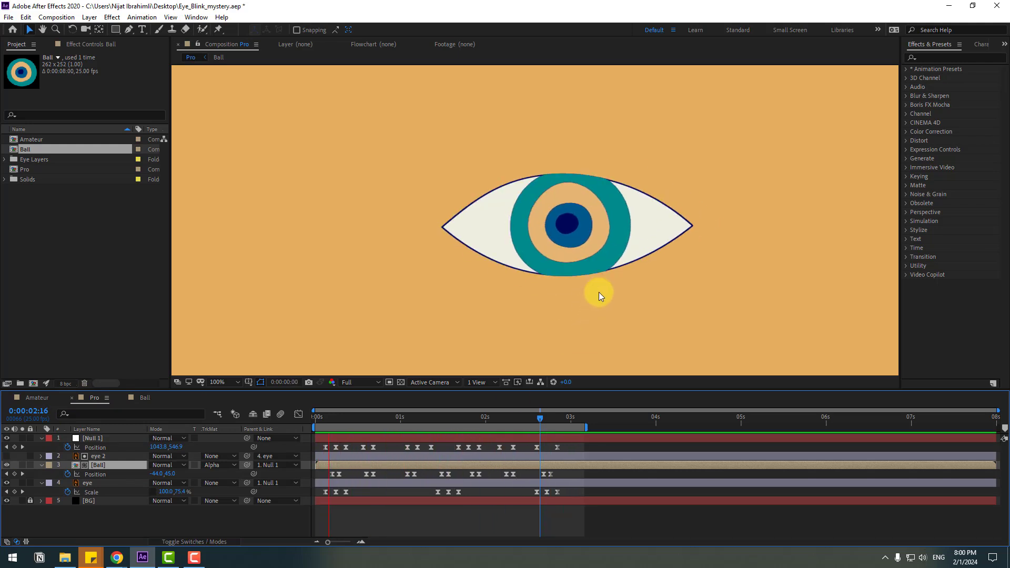
key(comma)
key(comma)
key(comma)
key(comma)
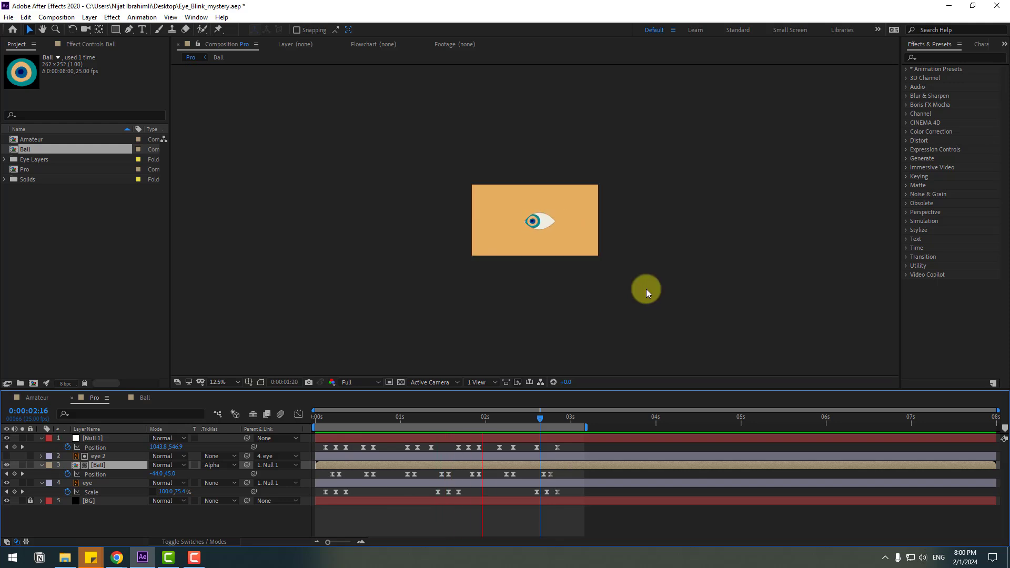
key(period)
key(period)
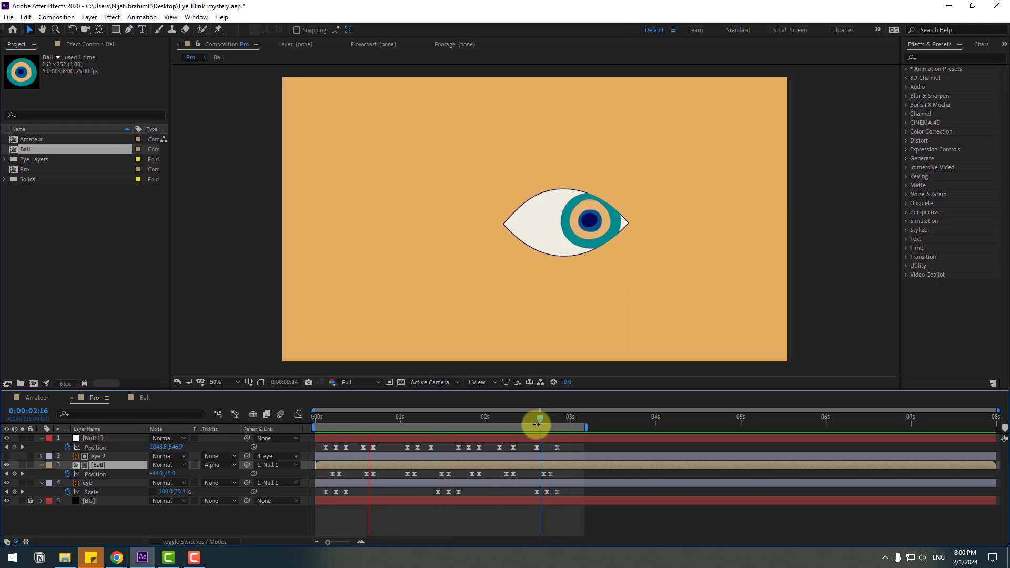
- Collapse the keyframed properties of the eye, Ball and Null 1 layers in the Pro composition
drag(535, 424, 534, 421)
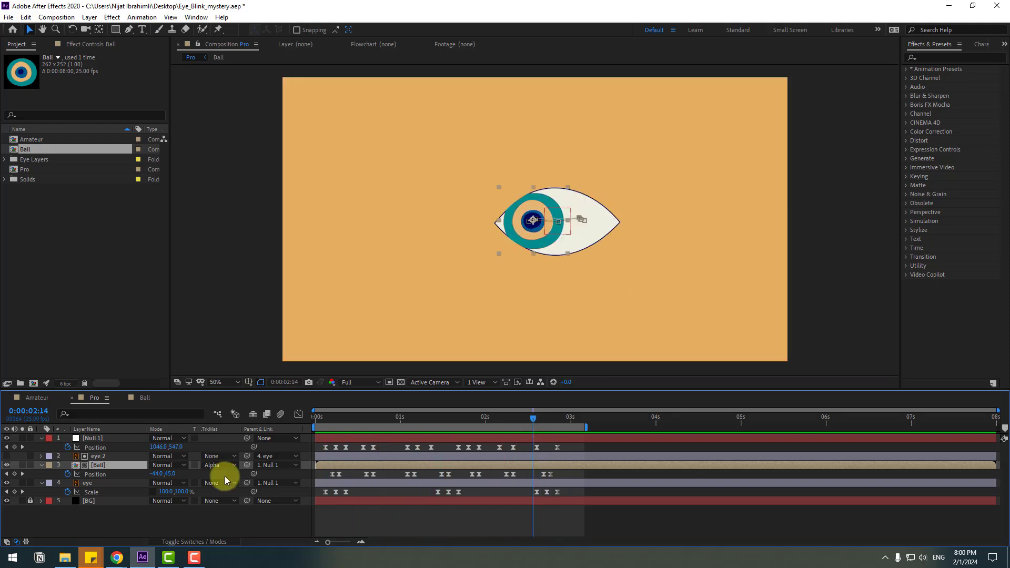
click(40, 483)
click(40, 465)
click(41, 439)
click(134, 486)
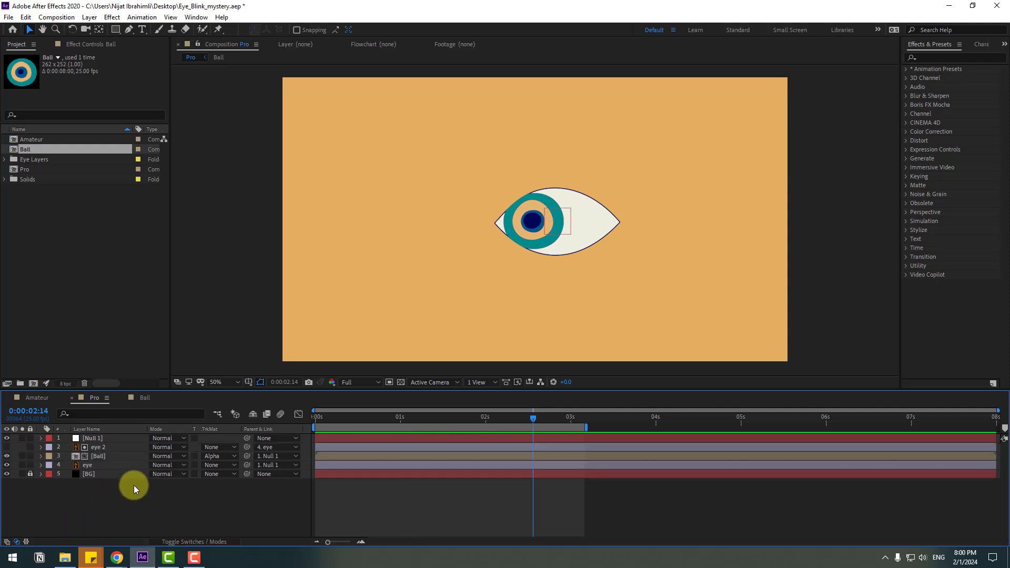
- Create a 1920 x 1080, 25 fps, 8-second composition named Eye_Looking and add the Pro composition to it
click(33, 380)
text(E)
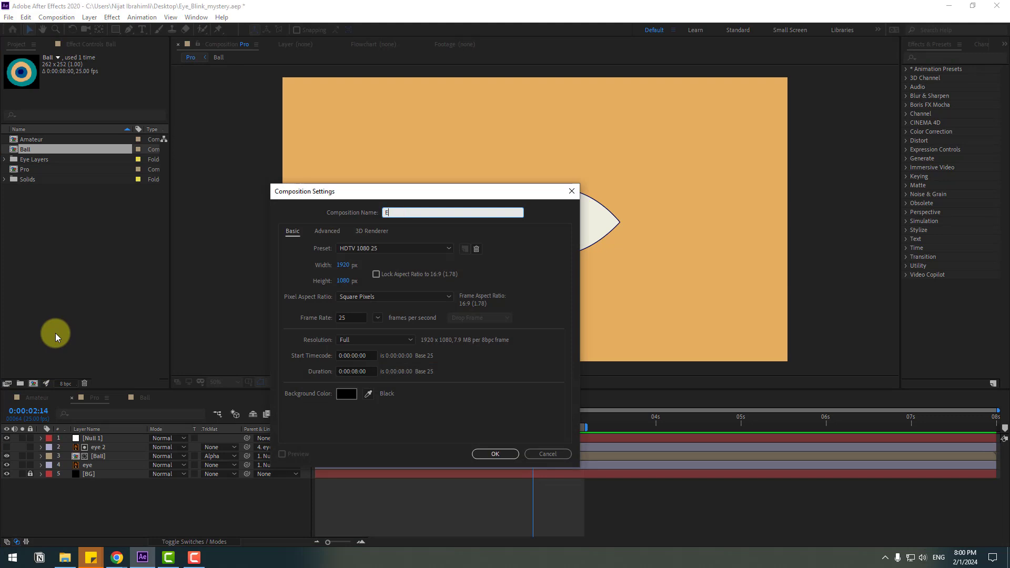
text(ye_Lokking)
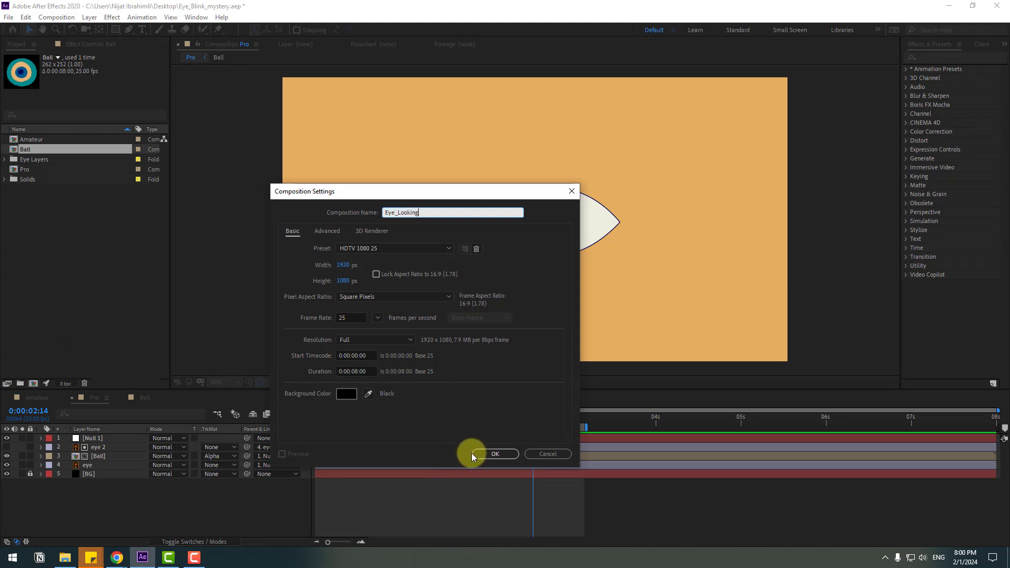
click(475, 453)
drag(24, 182, 106, 493)
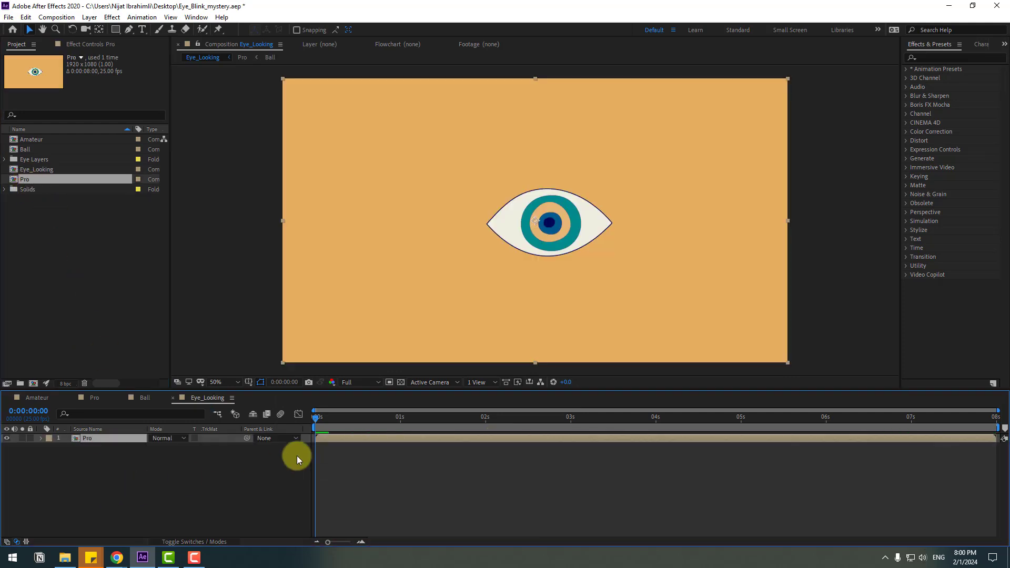
- Unlock the BG layer in Pro, move it into Eye_Looking beneath the Pro layer, and lock it there
double_click(86, 440)
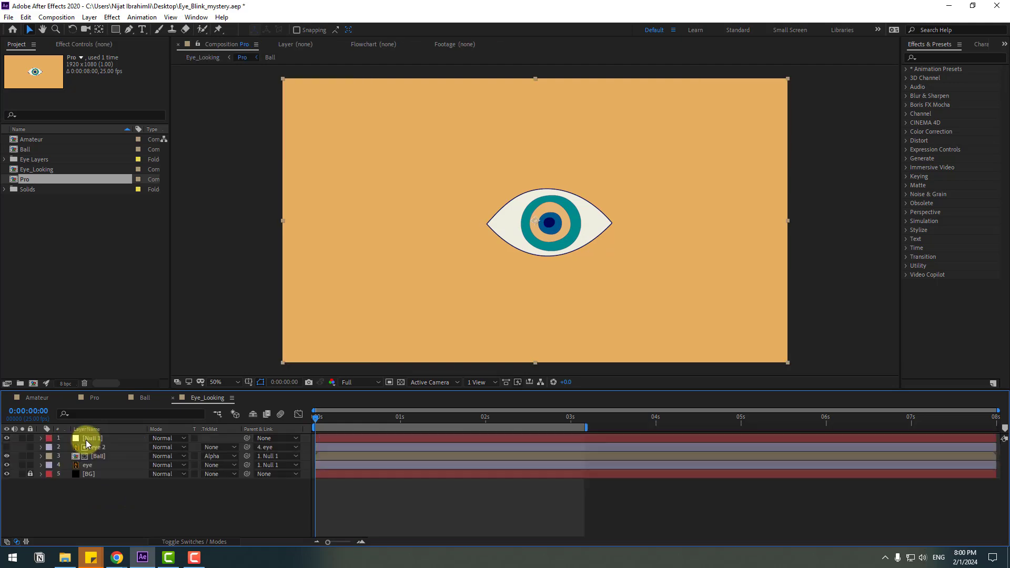
click(30, 478)
click(94, 478)
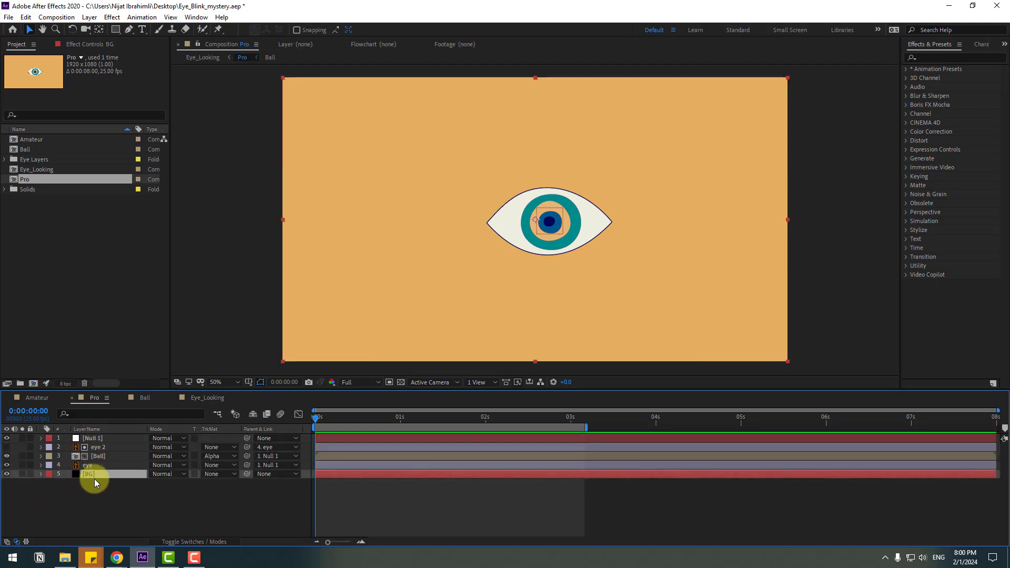
key(Delete)
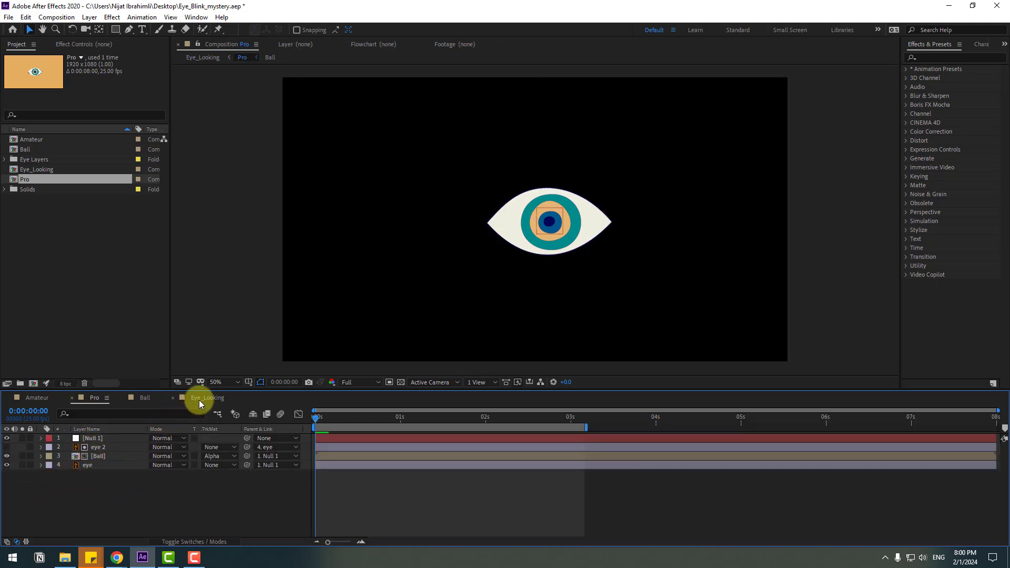
click(199, 400)
key(ctrl+v)
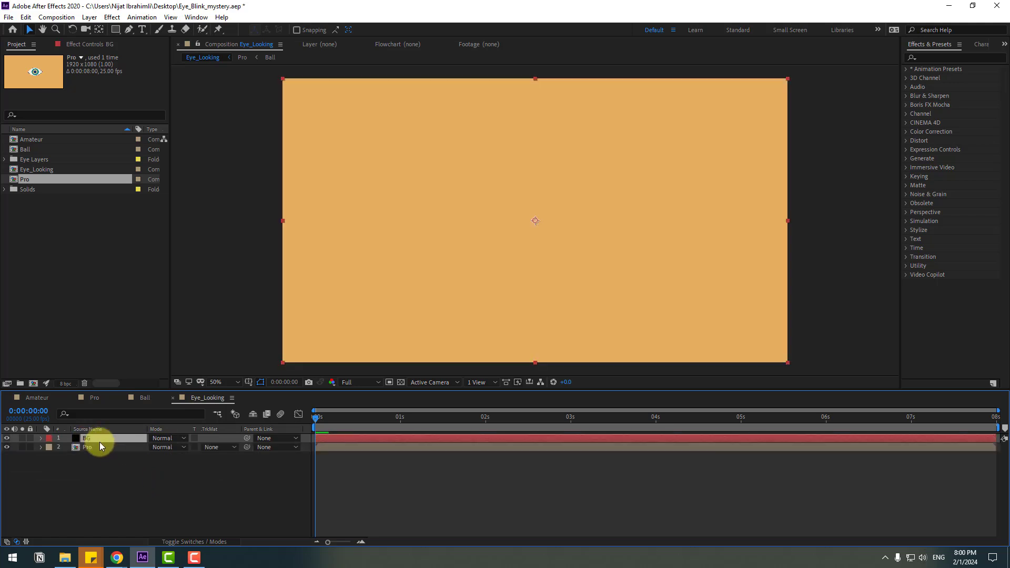
drag(90, 437, 102, 462)
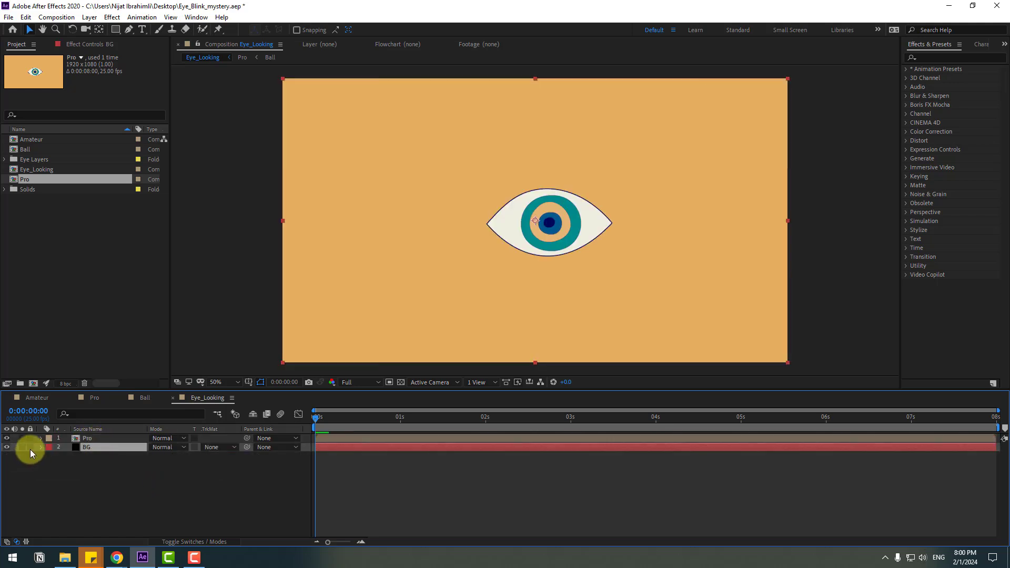
click(30, 448)
- Shift the Pro eye layer left of centre, duplicate it, and place the copy to its right as a second eye
click(87, 441)
drag(569, 231, 491, 230)
key(ctrl+d)
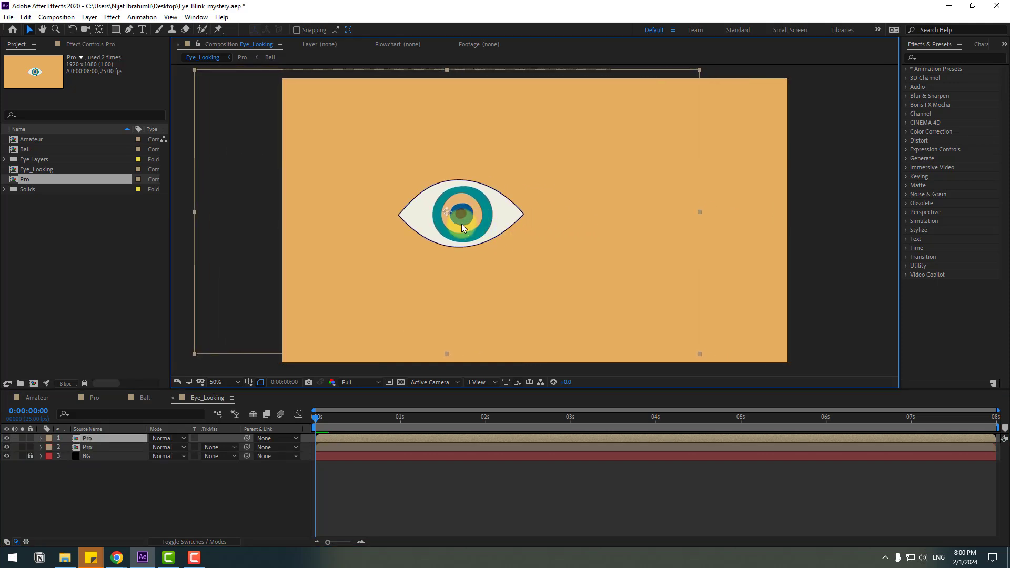
drag(462, 223, 615, 230)
- Select both Pro eye layers and nudge them together slightly down and right toward the frame's centre
click(87, 447)
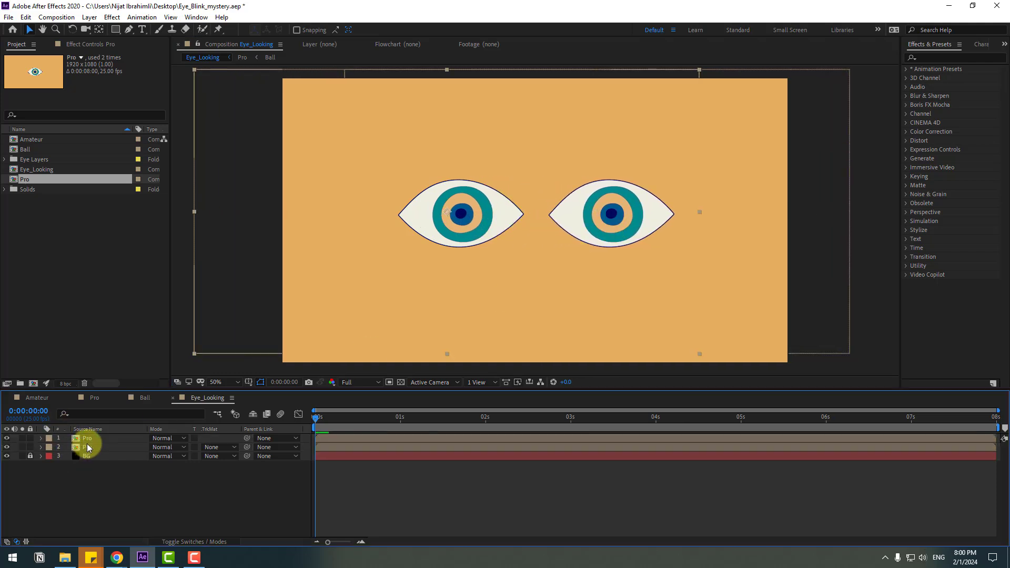
click(485, 227)
click(92, 447)
shift+click(93, 439)
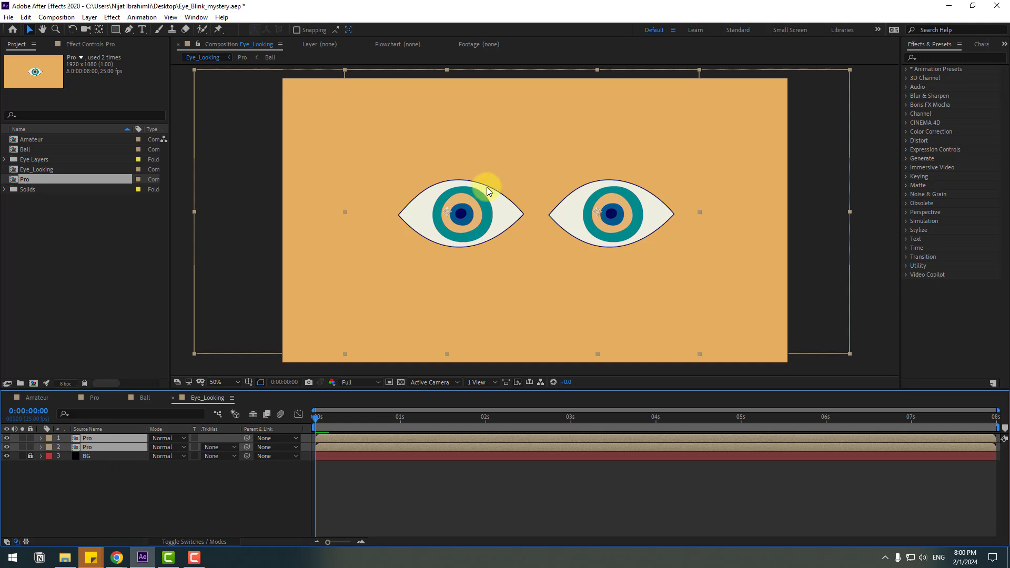
drag(488, 187, 494, 193)
click(395, 481)
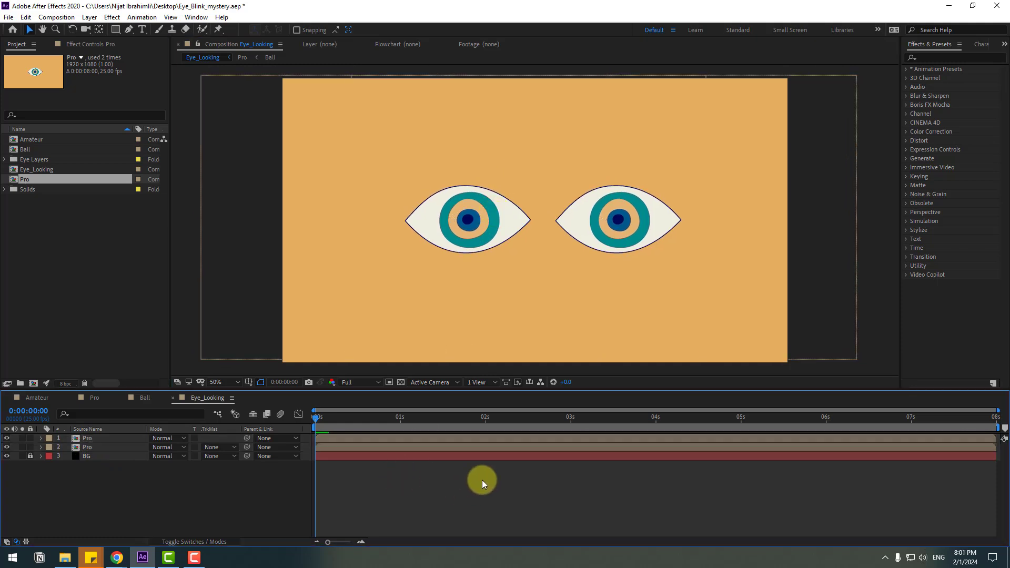
- Preview the two-eye animation and end the Eye_Looking work area at 0:00:02:24
key(space)
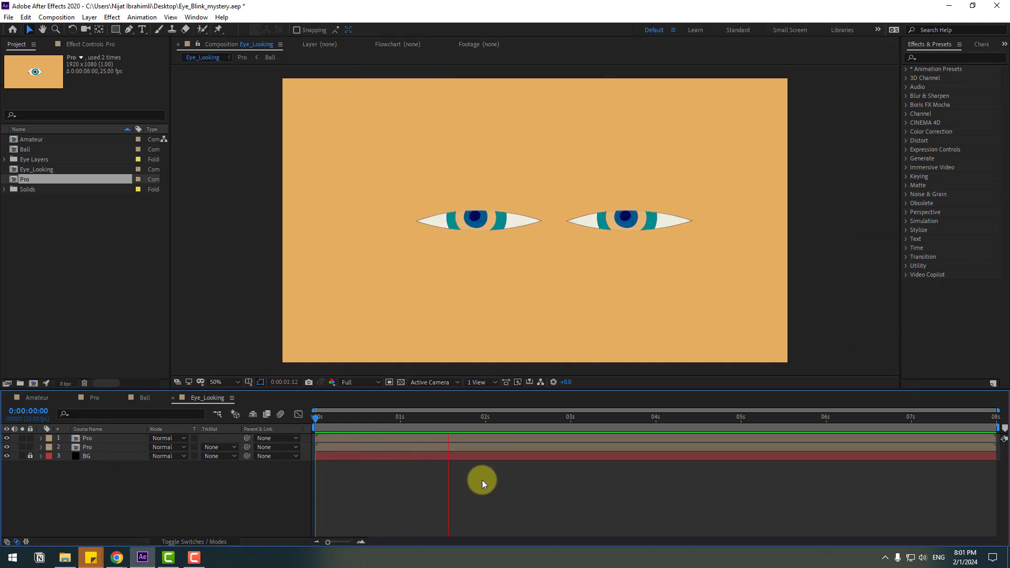
scroll(514, 322, down, 6)
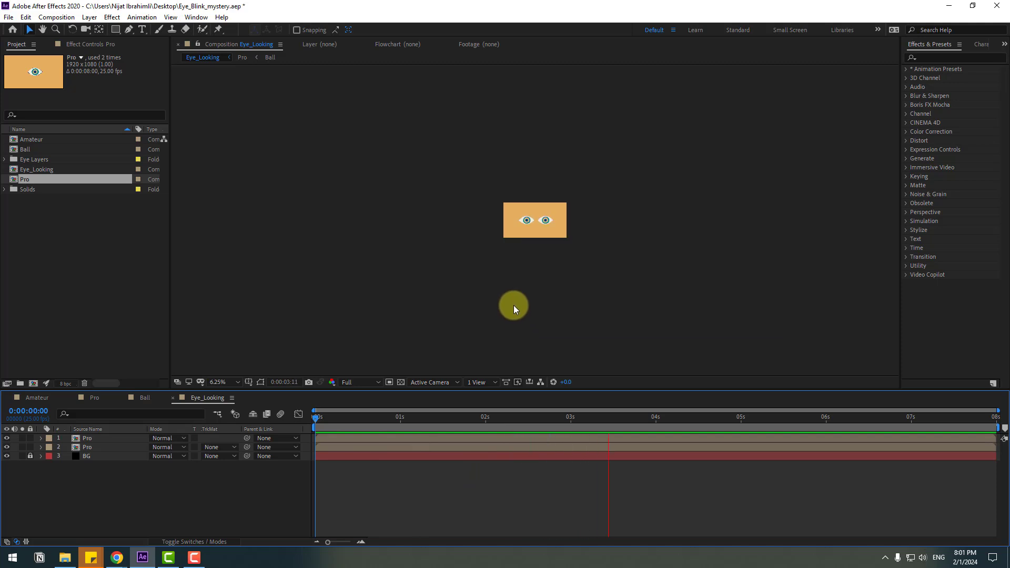
scroll(514, 306, up, 2)
drag(526, 416, 568, 410)
key(n)
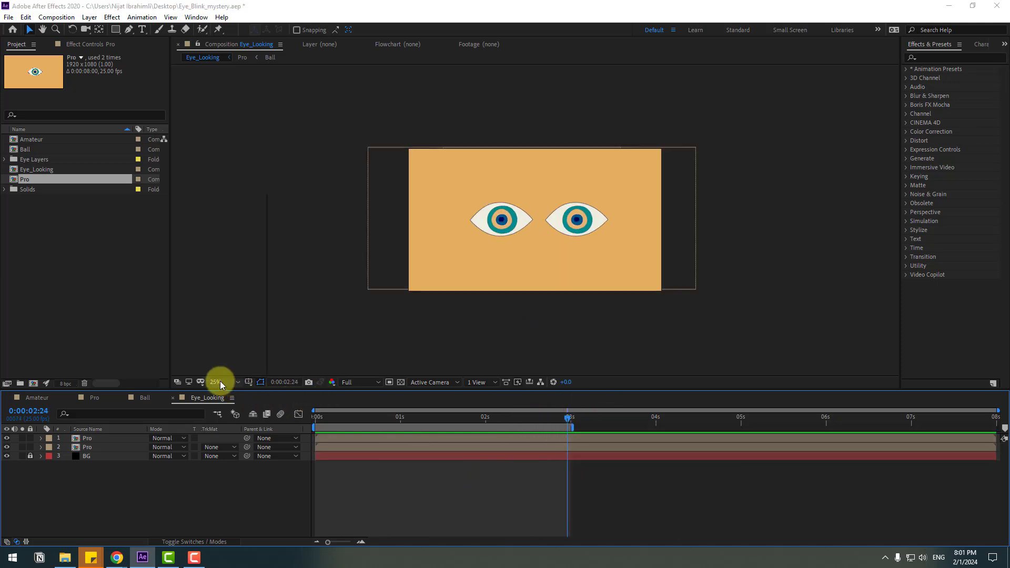
- Fit the Eye_Looking composition to the viewer and play the two eyes' animation within the work area
click(220, 381)
click(240, 209)
key(space)
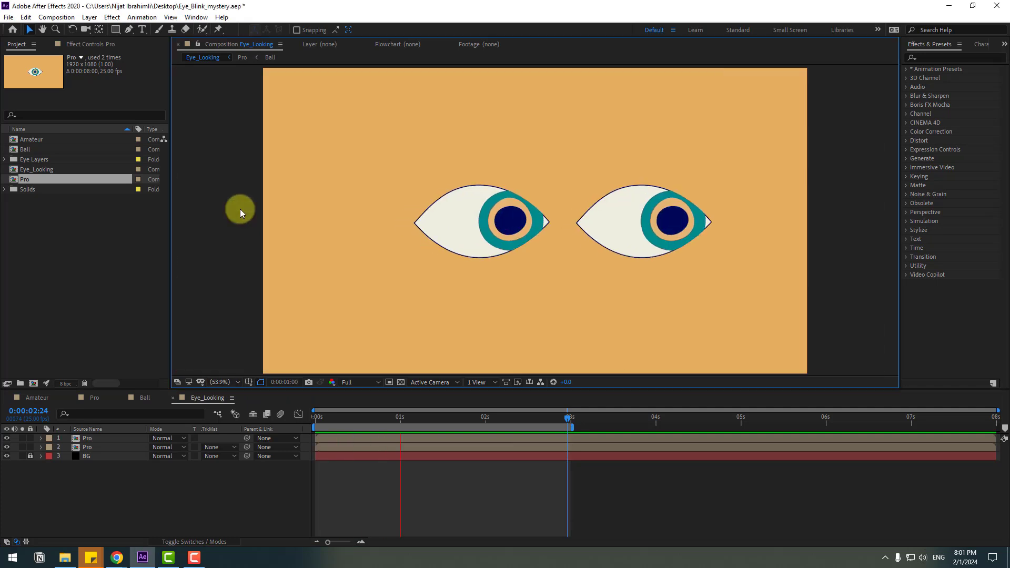